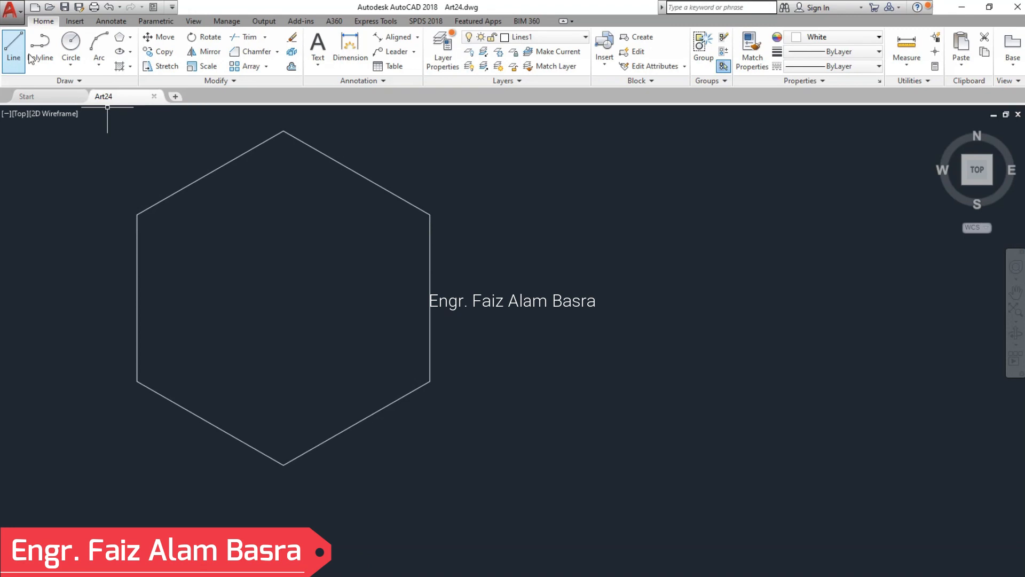
Draw a line over the hexagon's upper-right edge, from the top vertex to the upper-right vertex.
click(159, 52)
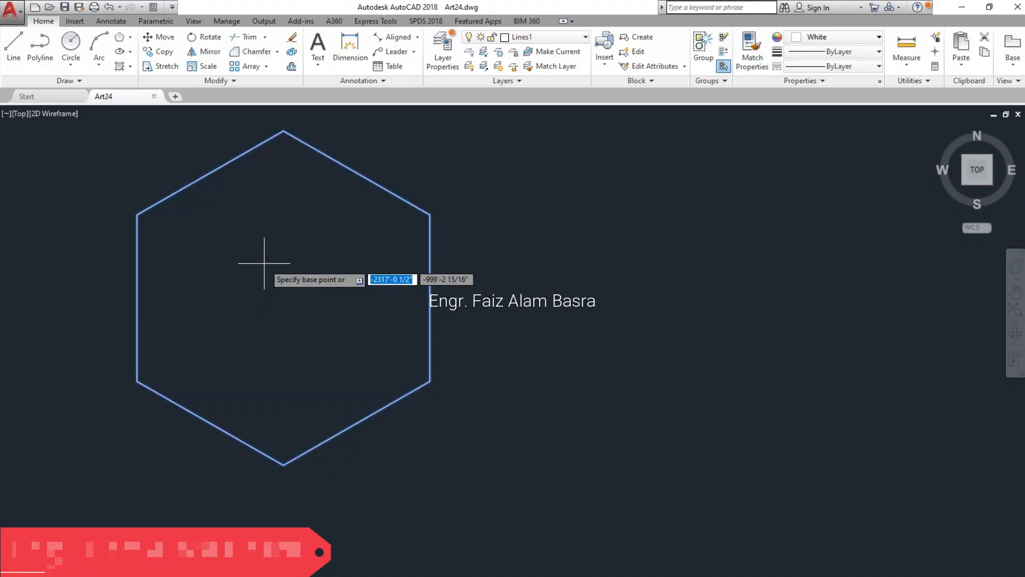
key(Escape)
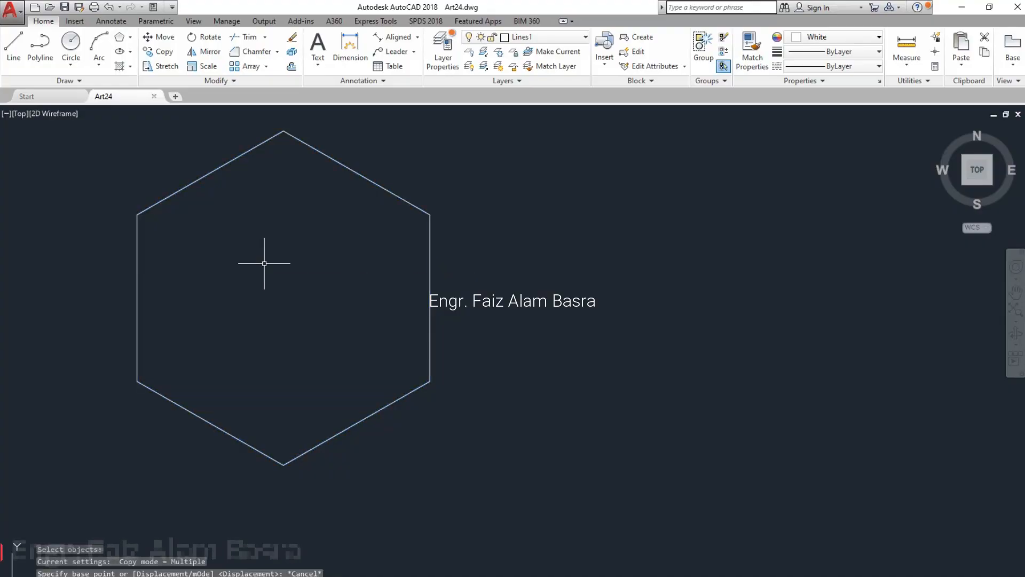
click(14, 46)
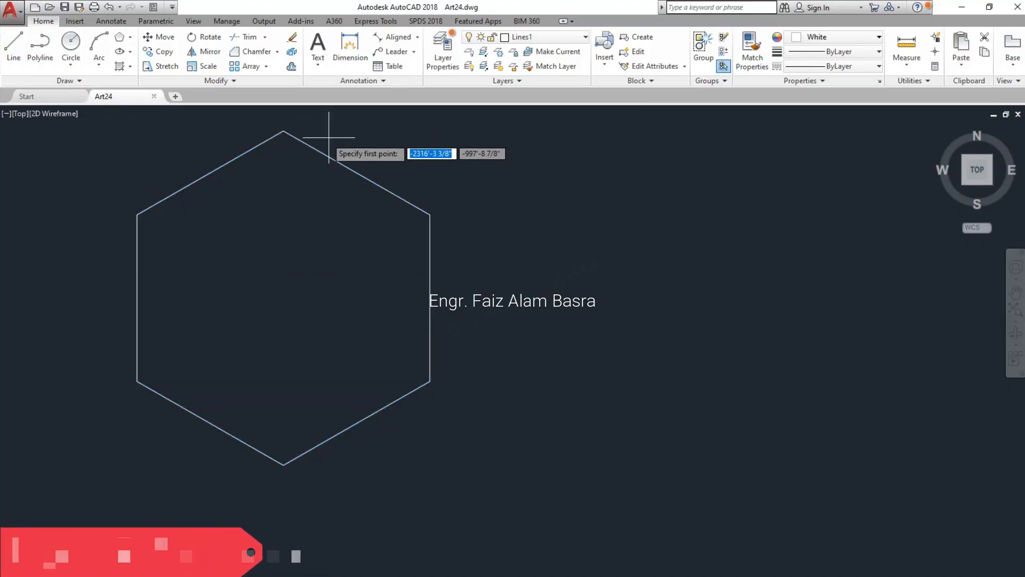
click(283, 130)
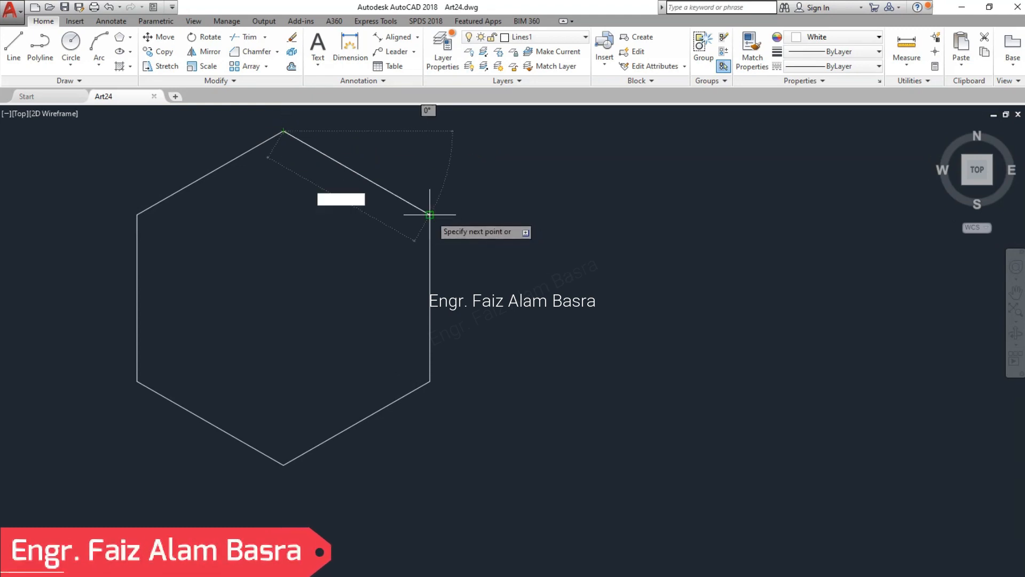
click(448, 217)
key(Return)
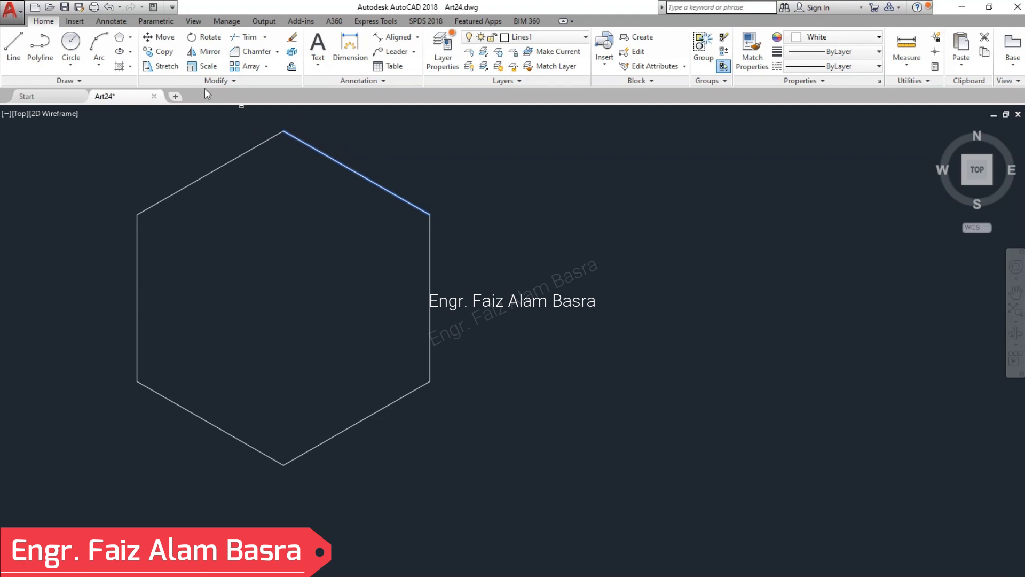
Copy the new edge line from the hexagon's top vertex to its upper-left vertex.
key(Return)
click(284, 131)
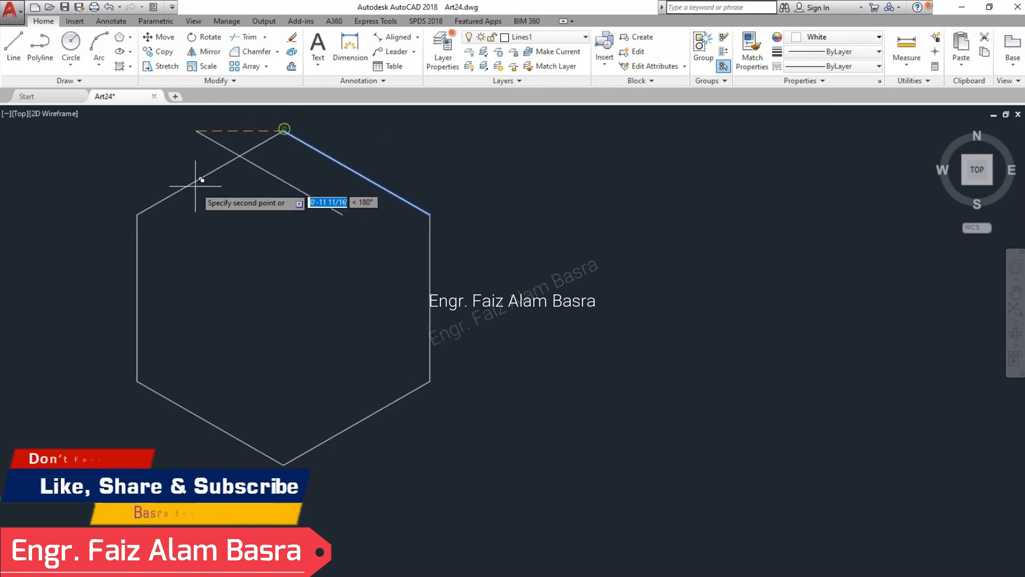
right_click(212, 234)
click(243, 242)
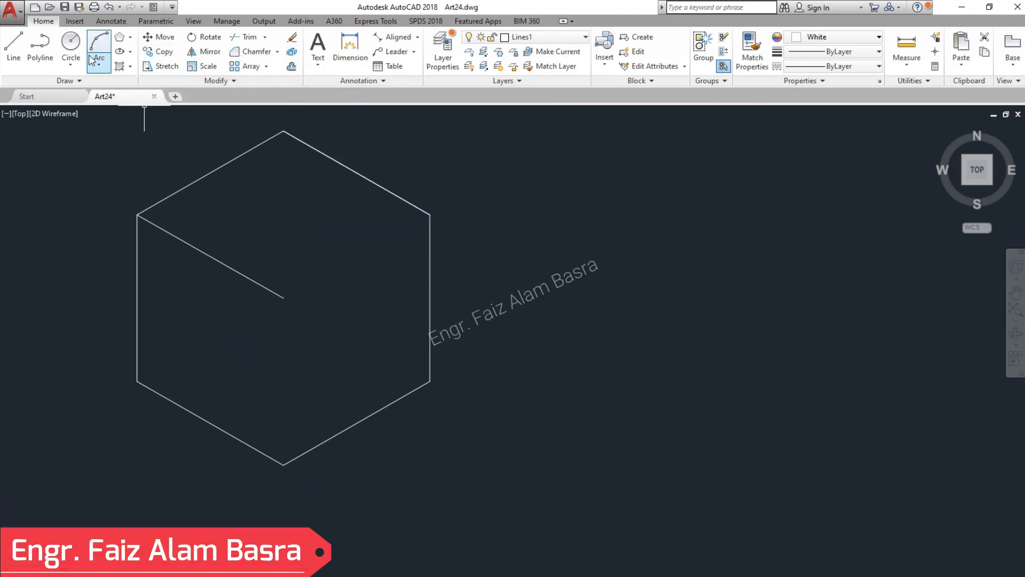
Draw a line from the hexagon's centre to its upper-right vertex and erase the helper line on the upper-right edge.
click(283, 297)
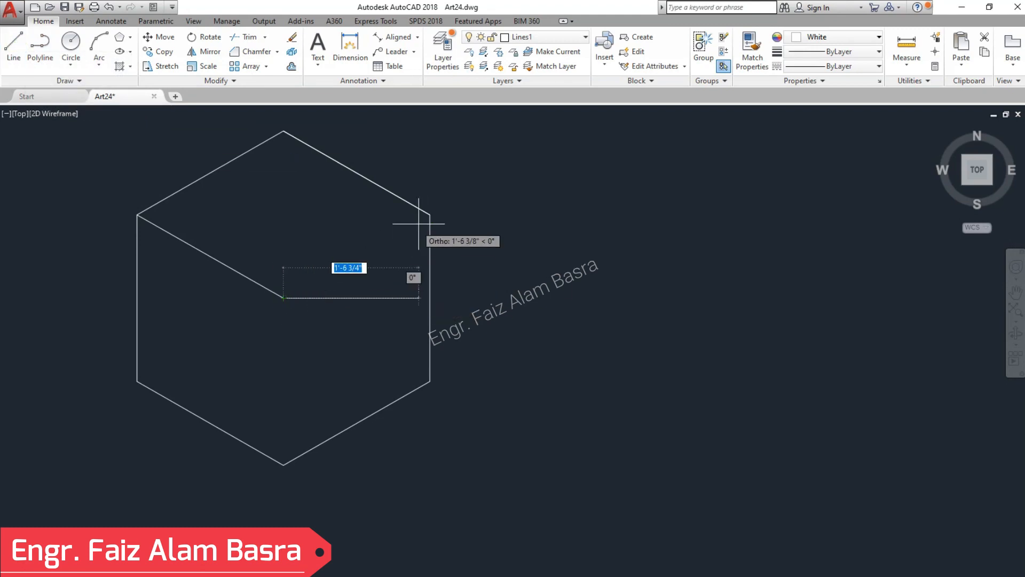
click(429, 214)
key(Return)
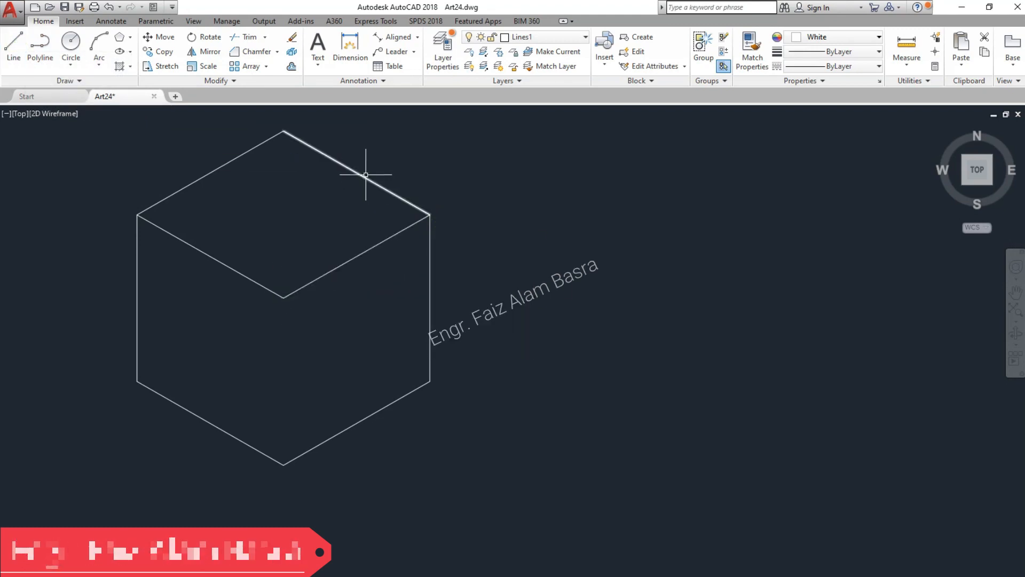
click(404, 187)
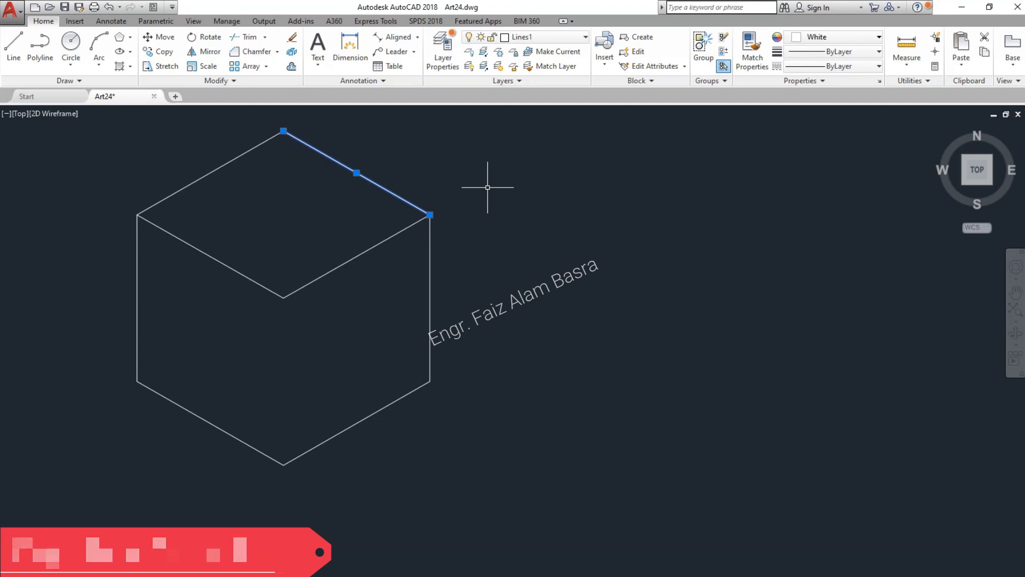
key(Delete)
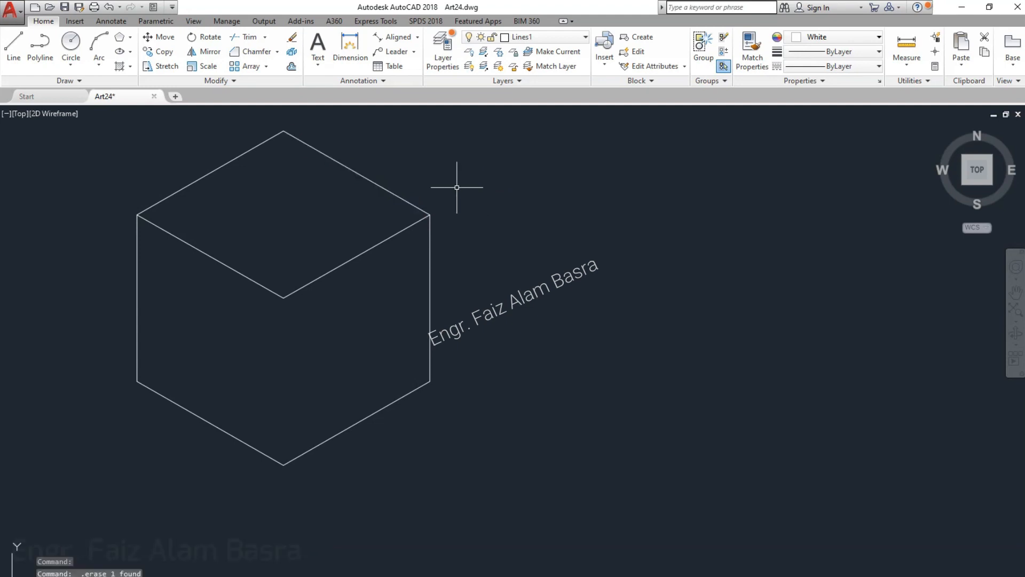
Draw a vertical line from the hexagon's centre to its bottom vertex.
click(13, 42)
click(283, 298)
click(283, 463)
right_click(283, 463)
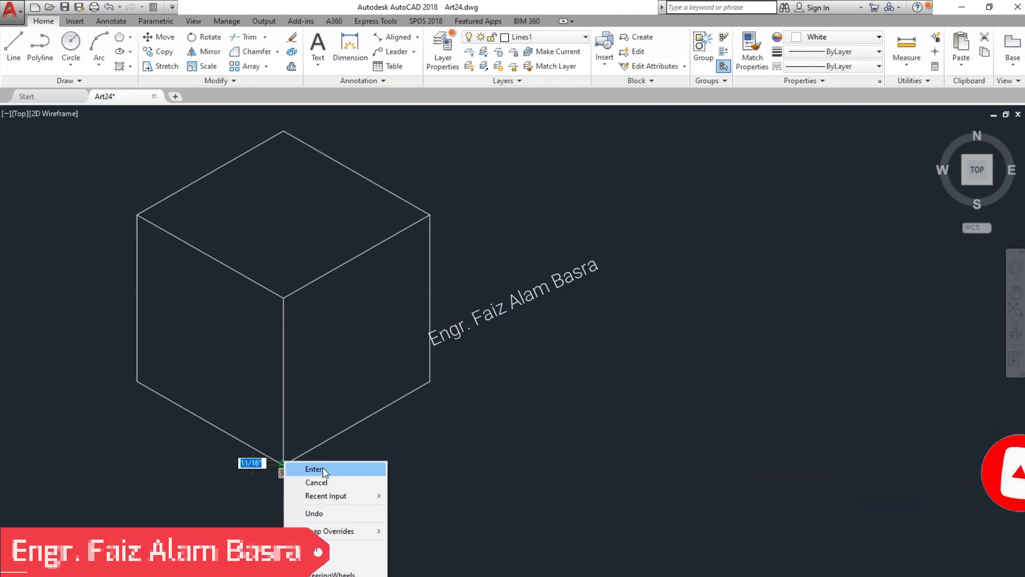
click(314, 469)
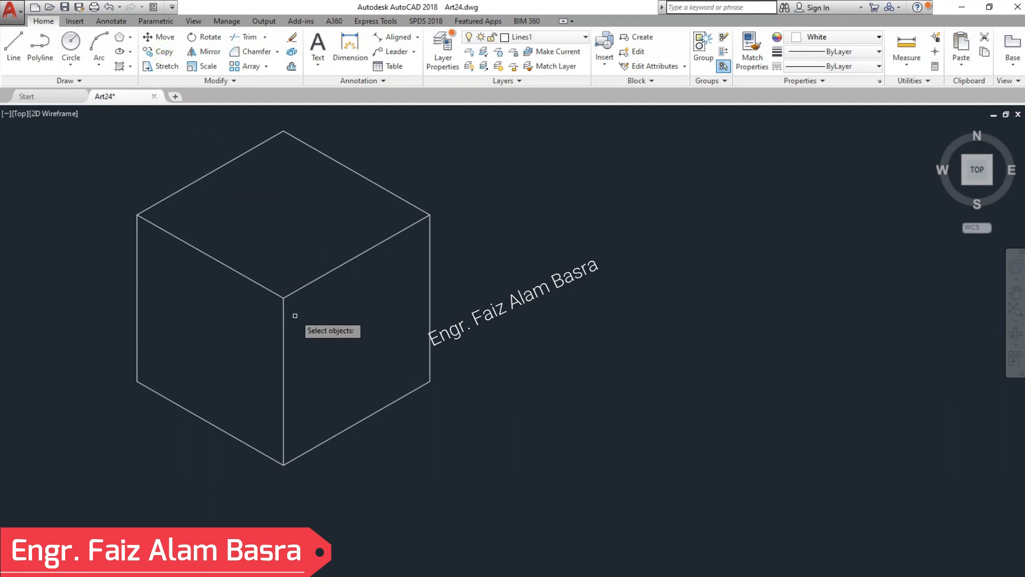
Copy the vertical line upward so it joins the centre to the top vertex, and offset the hexagon inward by 1'-0".
click(283, 295)
click(283, 131)
right_click(278, 180)
click(299, 187)
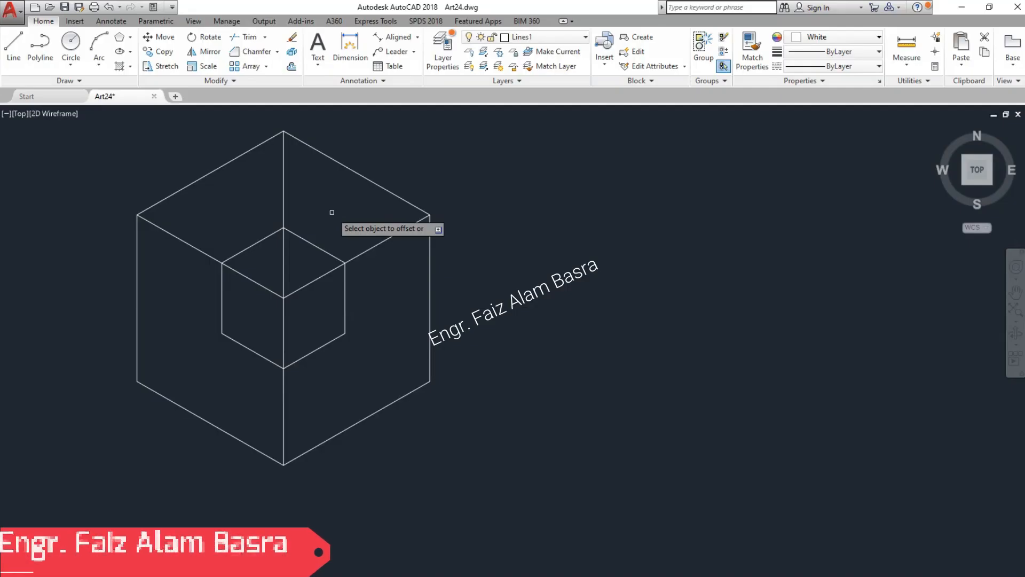
right_click(321, 217)
click(351, 218)
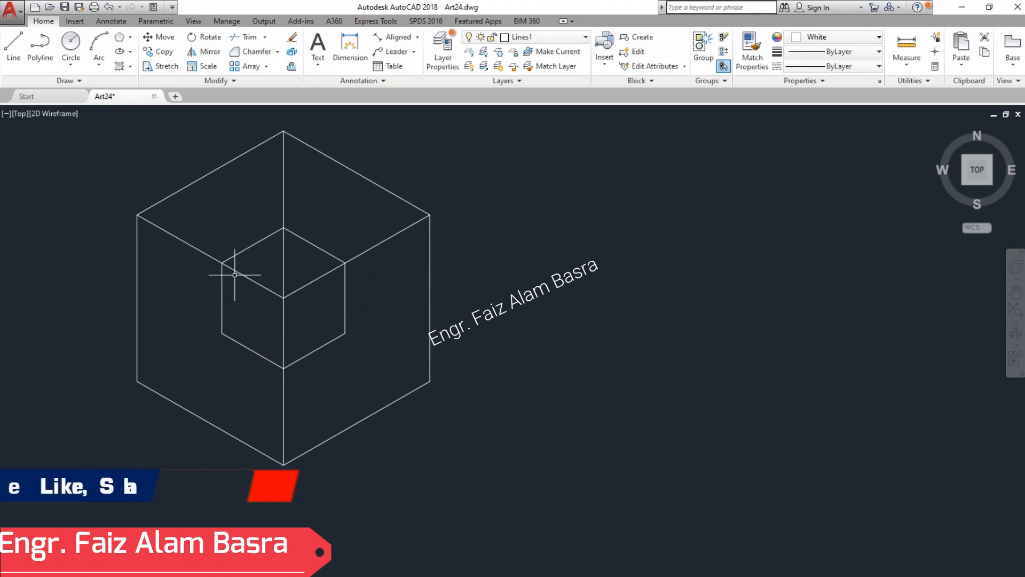
Trim away the two vertical sides of the inner hexagon.
click(245, 37)
key(Return)
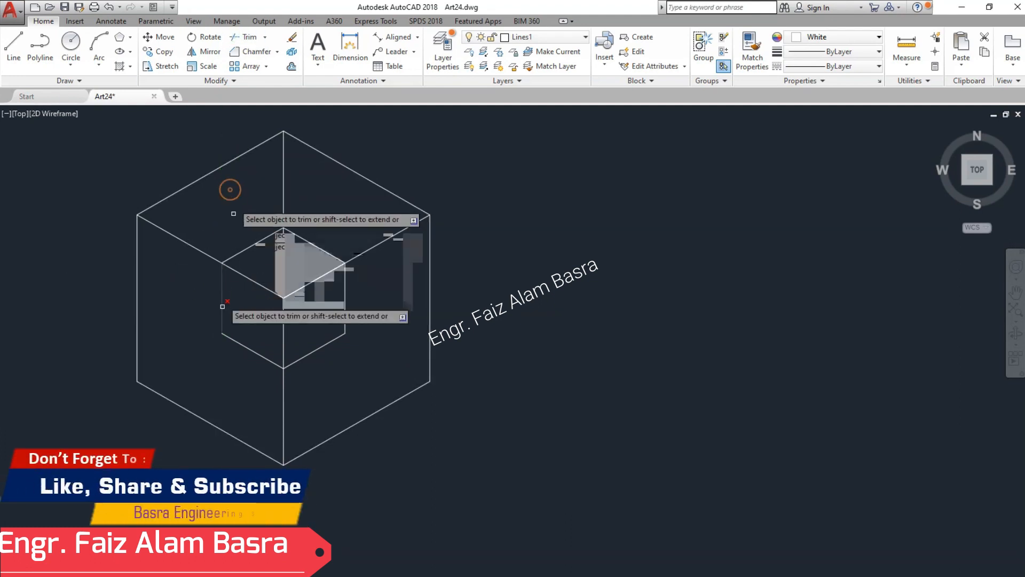
click(222, 305)
click(372, 315)
click(338, 297)
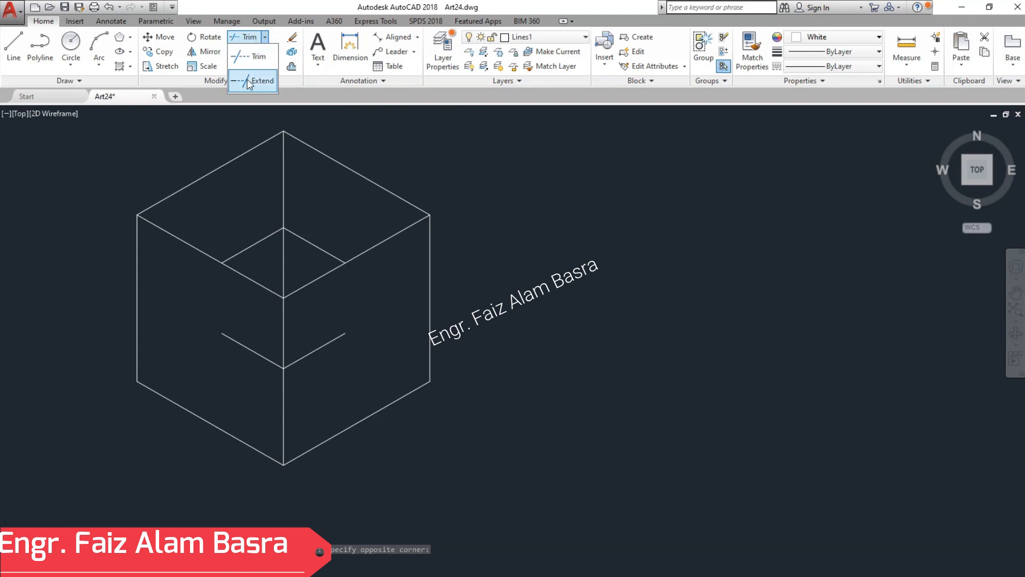
Extend the inner hexagon's two lower edges out to the outer hexagon's vertical sides.
click(249, 81)
click(342, 333)
click(242, 344)
right_click(350, 381)
click(374, 390)
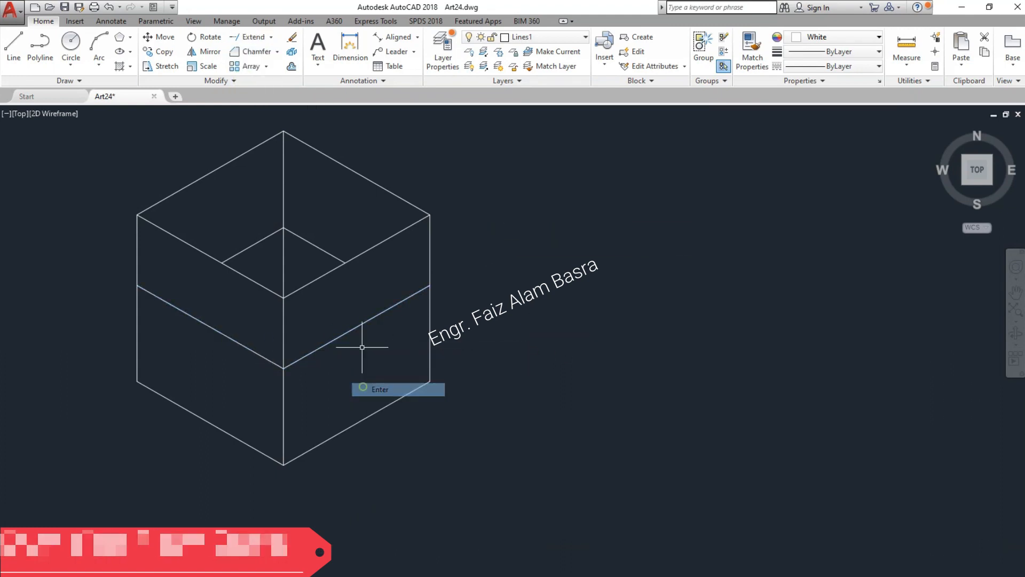
Trim the outer vertical sides and the central vertical line below the extended edges.
right_click(544, 258)
click(512, 371)
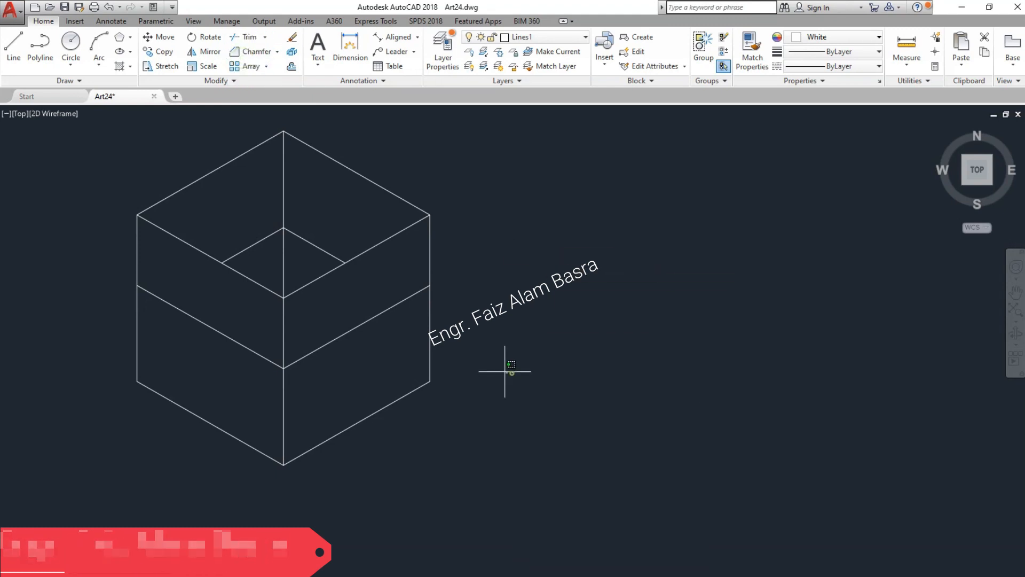
click(423, 341)
click(172, 372)
click(102, 324)
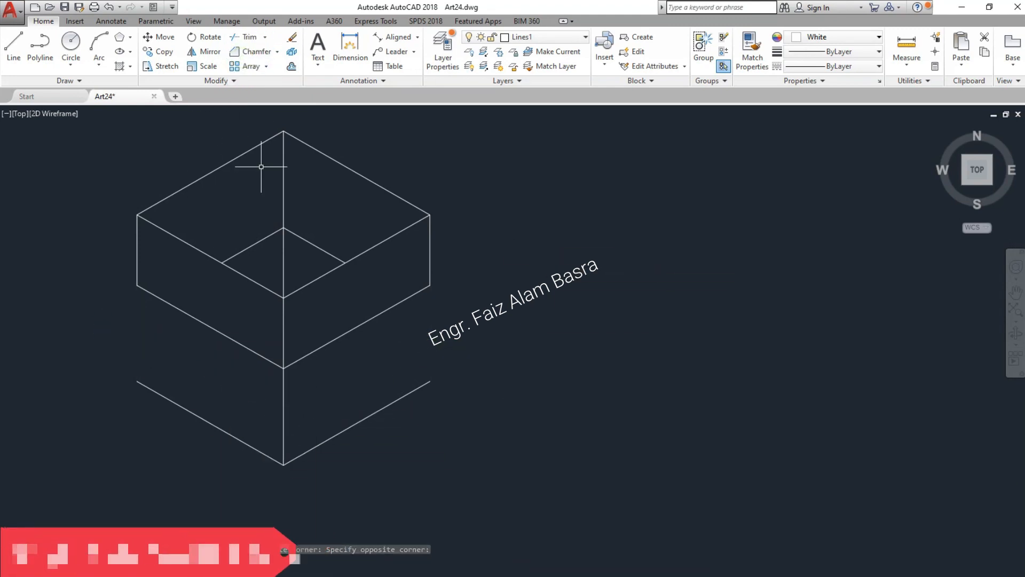
click(244, 38)
right_click(496, 367)
click(256, 380)
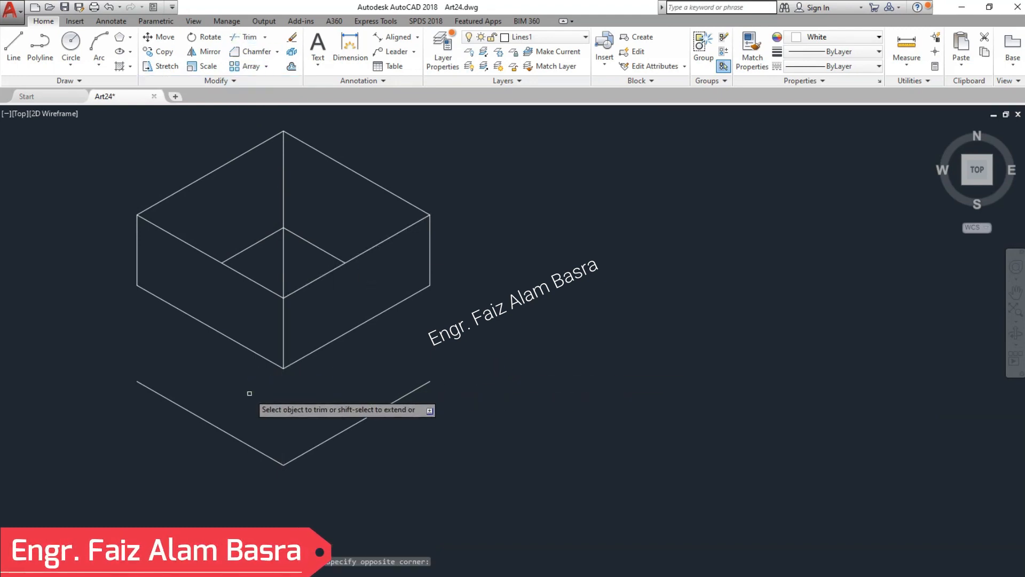
right_click(249, 394)
click(273, 402)
Erase the two leftover lower edges of the outer hexagon.
click(346, 491)
click(243, 443)
key(Delete)
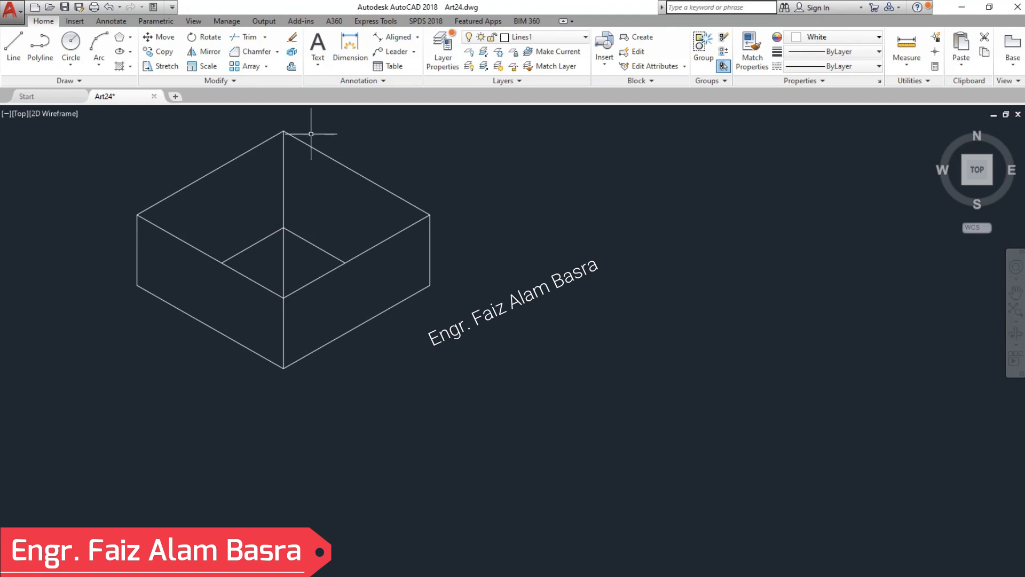
click(291, 67)
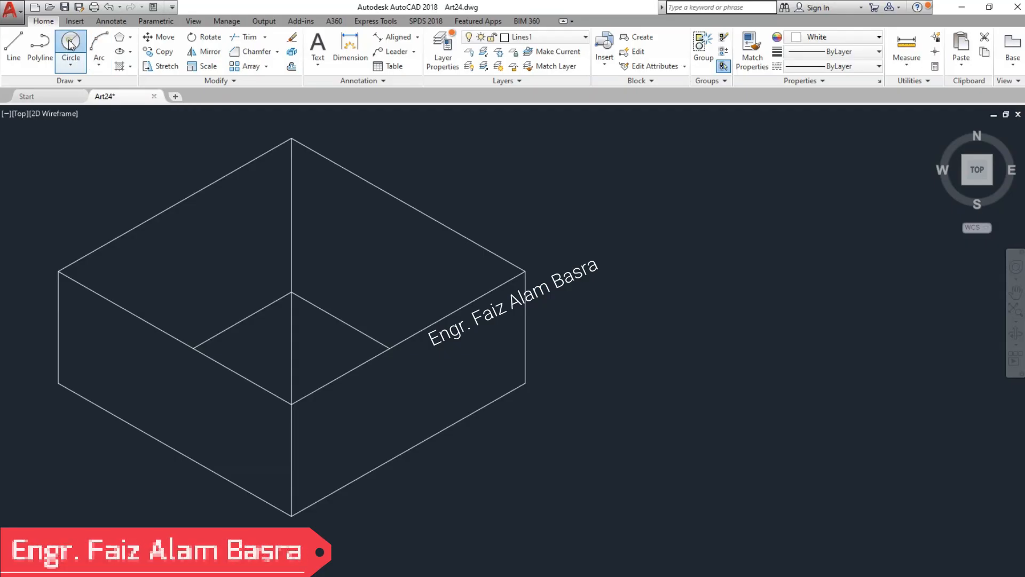
click(70, 43)
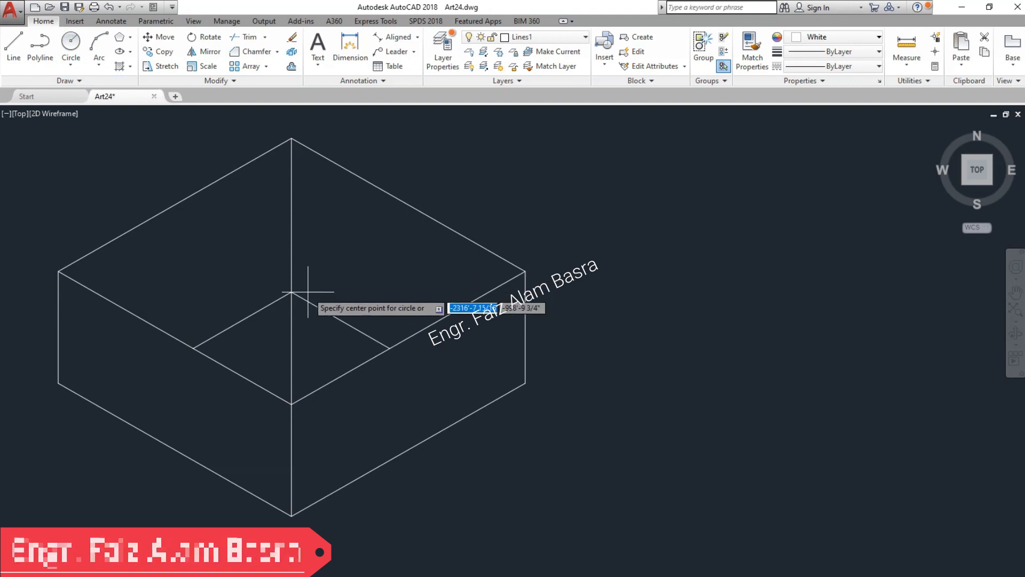
click(292, 293)
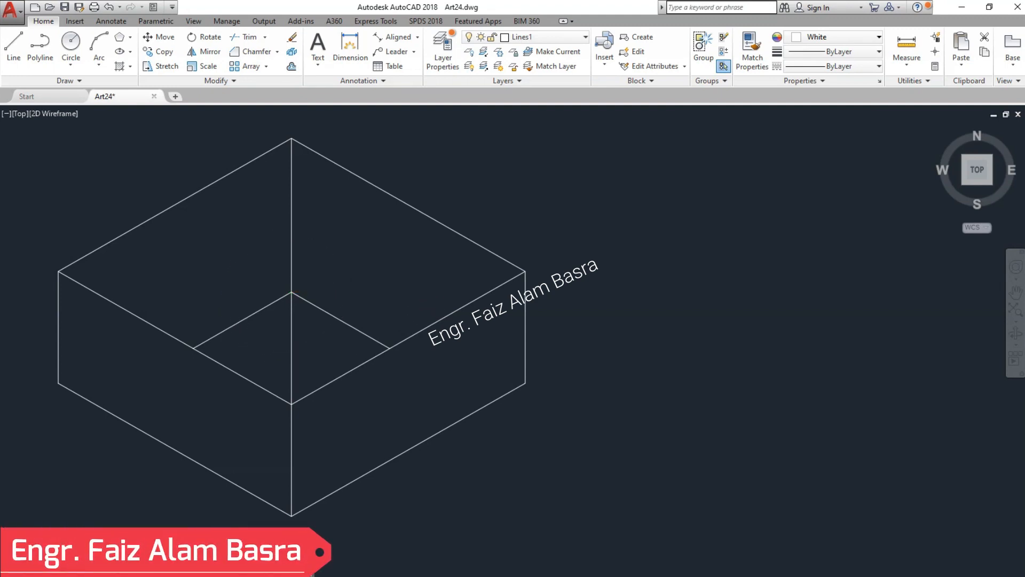
Trim the central vertical line between the box's inner floor corner and the front corner of its rim.
click(309, 351)
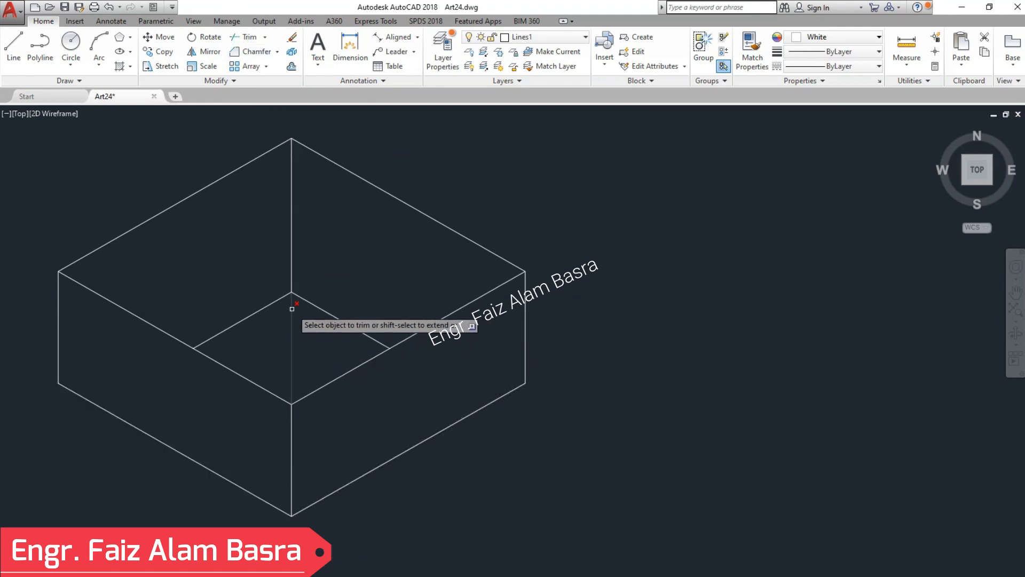
right_click(344, 275)
click(353, 278)
Copy the whole open box to the empty area on its right.
scroll(281, 293, down, 2)
scroll(130, 280, down, 2)
click(435, 454)
click(89, 191)
right_click(194, 185)
click(194, 185)
click(511, 233)
right_click(476, 210)
click(502, 219)
Draw a horizontal ellipse centred on the inner floor corner of the copied box.
scroll(667, 317, up, 4)
scroll(335, 285, down, 2)
scroll(301, 257, up, 2)
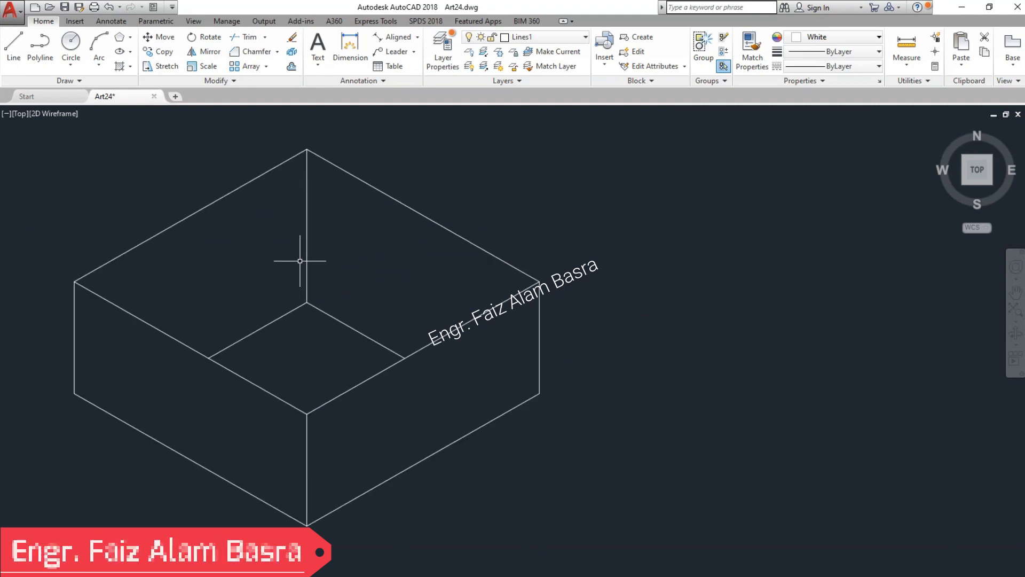
click(120, 54)
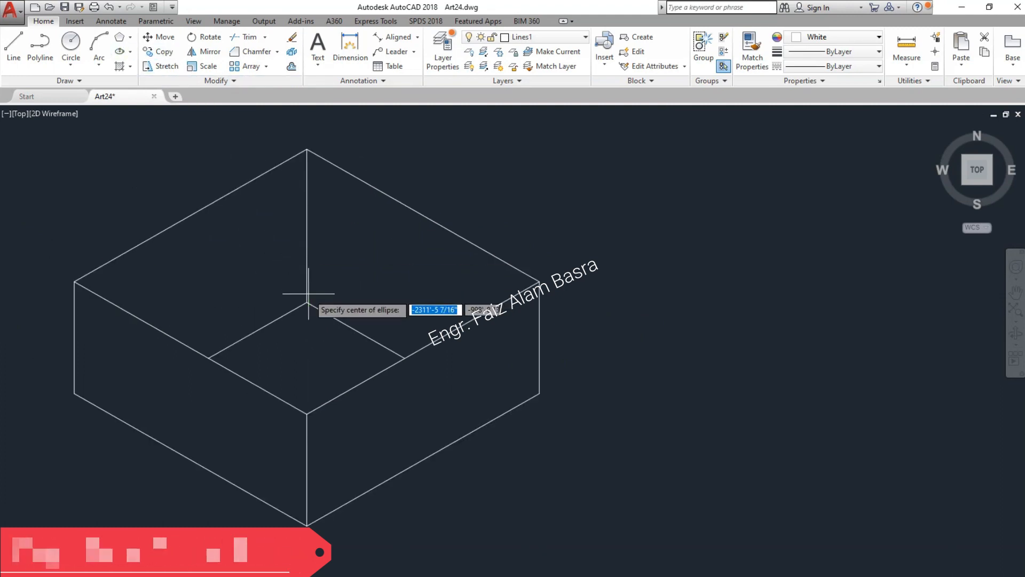
click(307, 303)
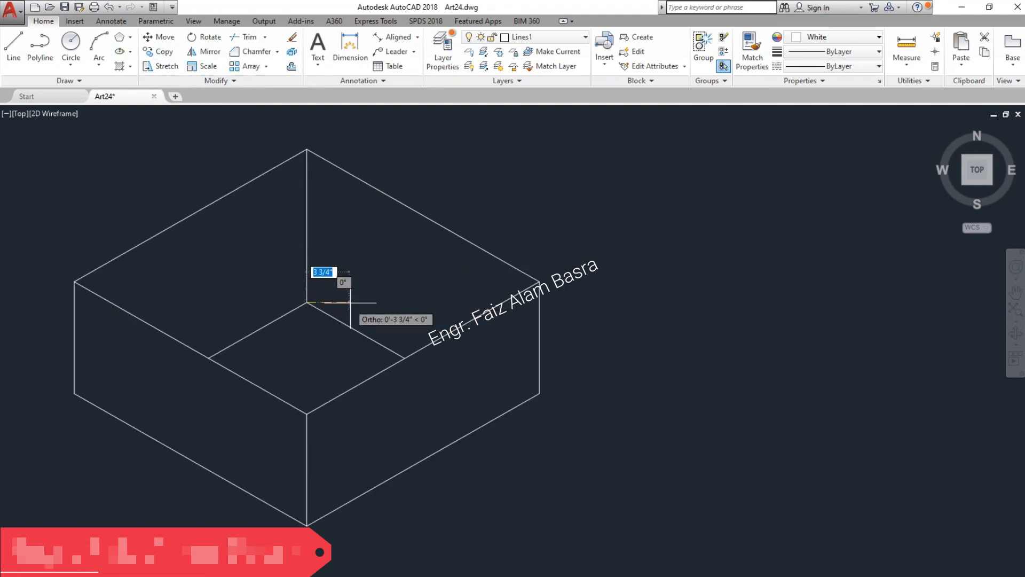
click(309, 328)
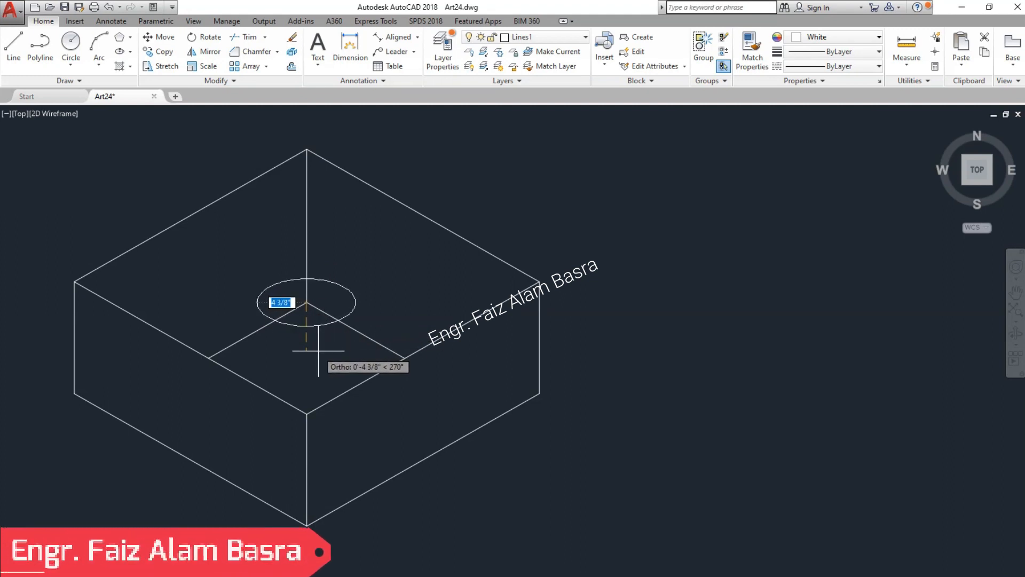
Stretch the ellipse's upper quadrant point slightly outward to make the ellipse taller.
scroll(288, 276, up, 4)
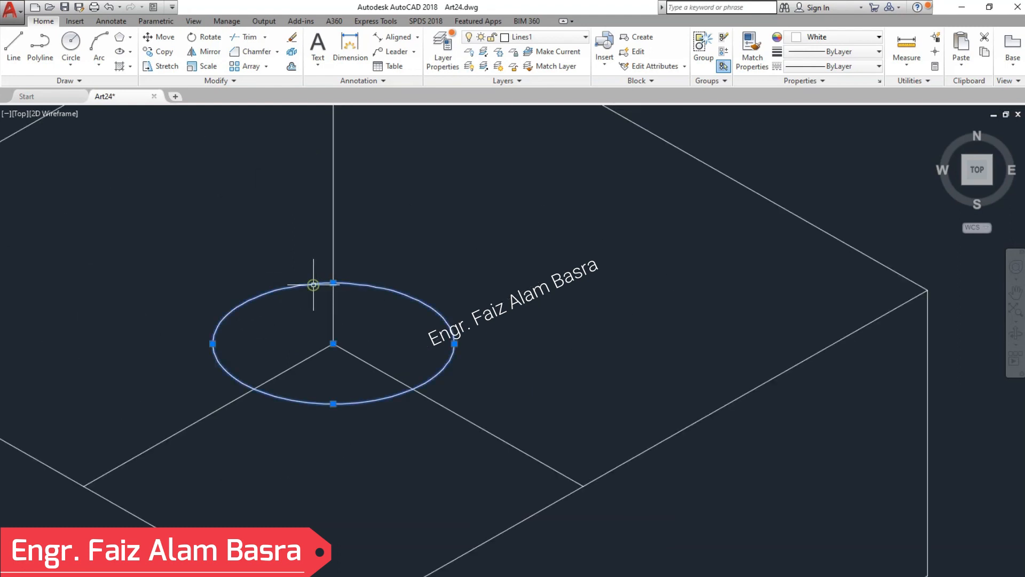
click(353, 268)
scroll(411, 334, down, 5)
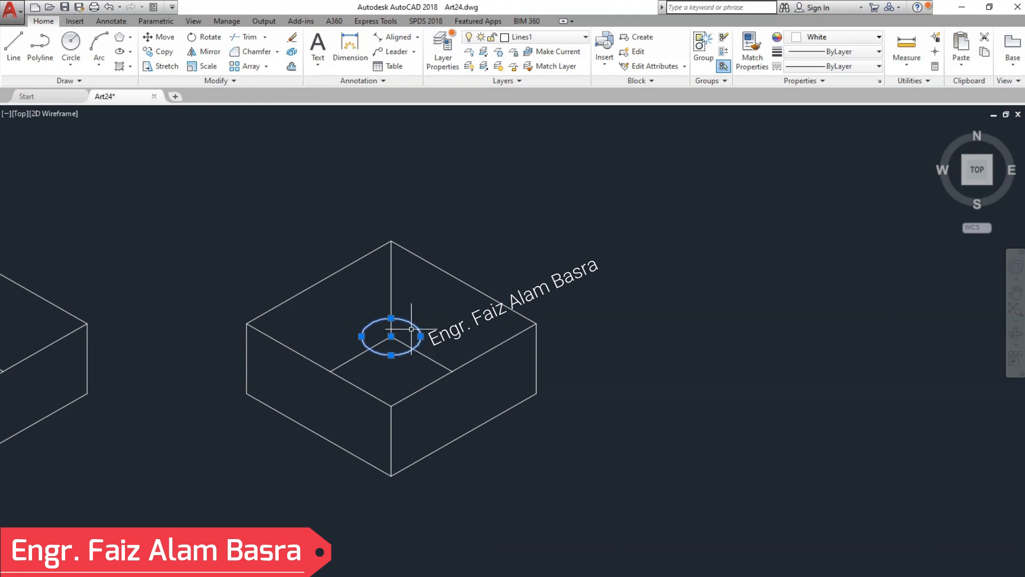
scroll(411, 328, up, 2)
key(Escape)
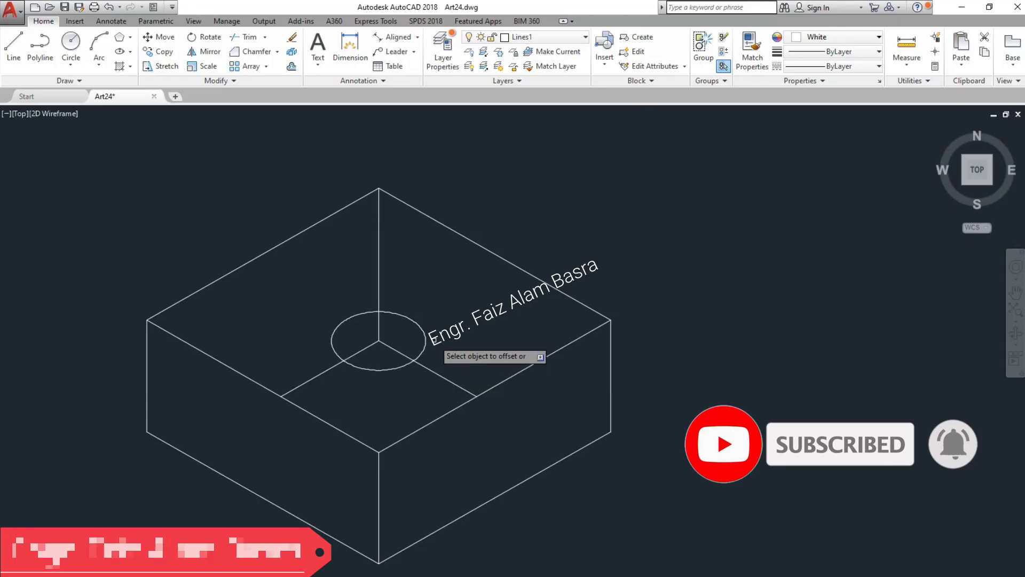
Offset the ellipse outward by 2".
click(424, 338)
click(434, 331)
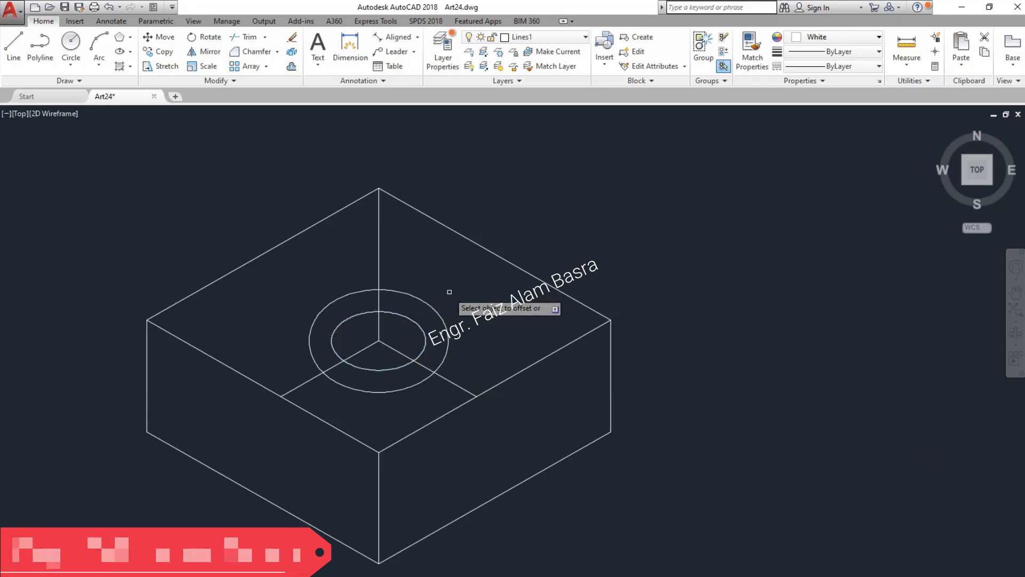
scroll(389, 307, up, 2)
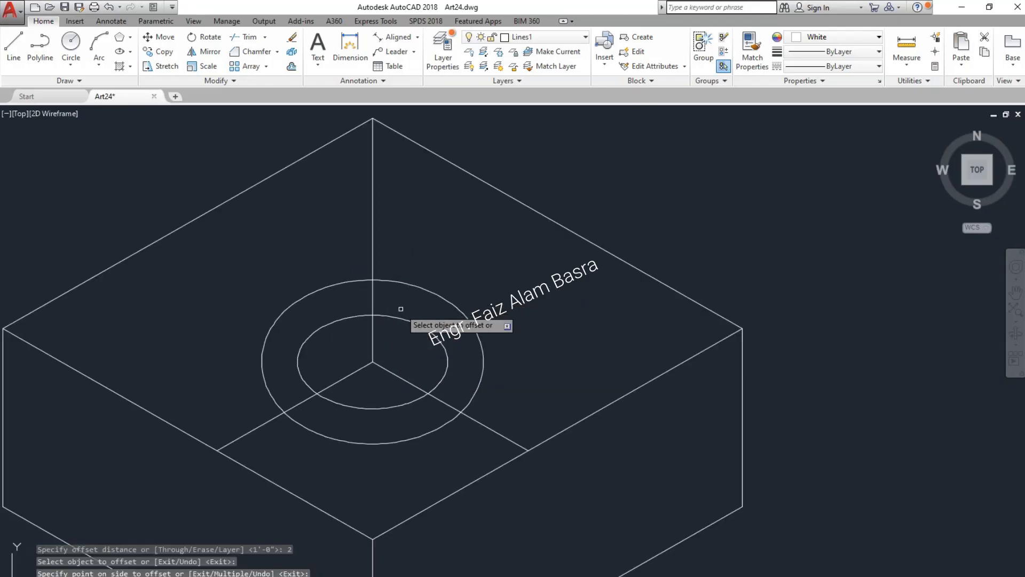
Delete the smaller inner ellipse from the copied box, keeping only the offset ellipse.
right_click(428, 316)
click(435, 323)
click(436, 333)
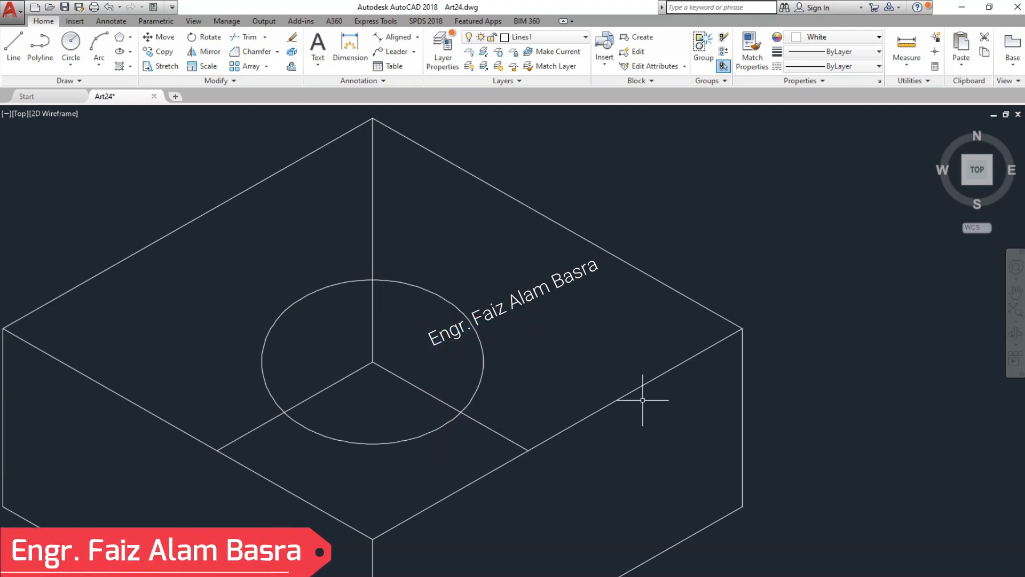
Trim the vertical corner line and the two floor lines outside the ellipse, and save the drawing.
scroll(417, 378, down, 6)
scroll(414, 356, up, 3)
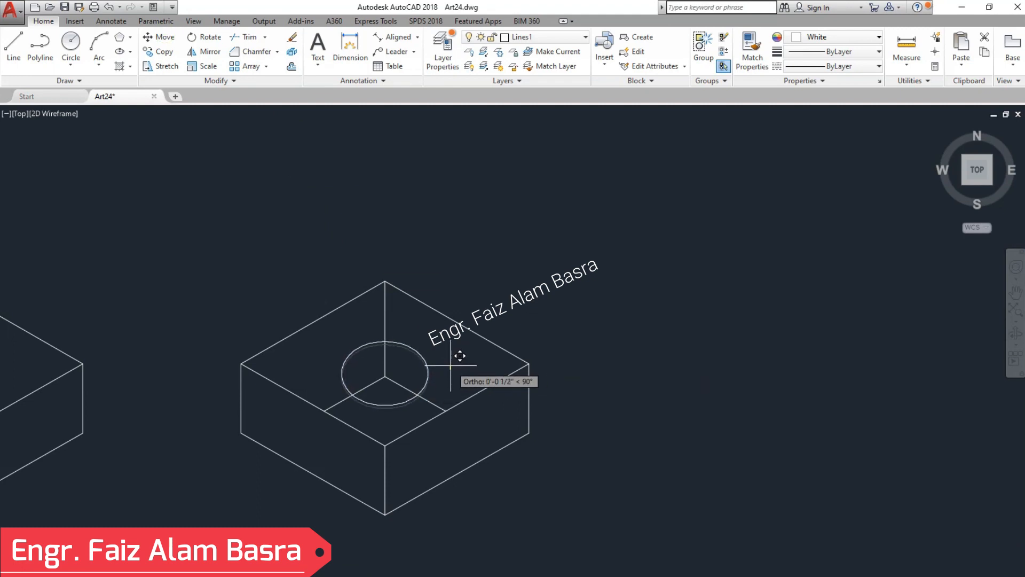
scroll(406, 384, up, 4)
scroll(297, 353, down, 4)
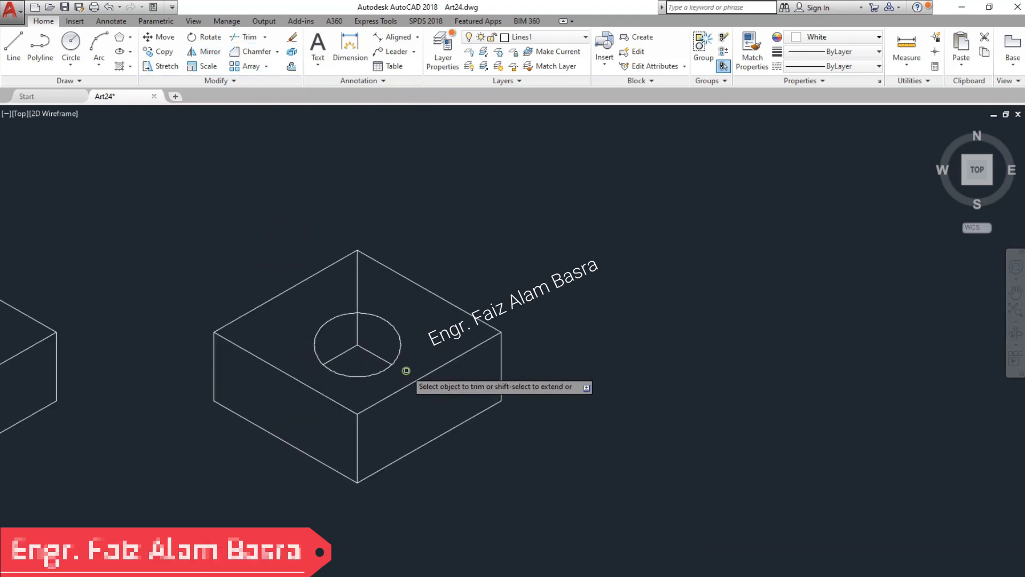
key(Escape)
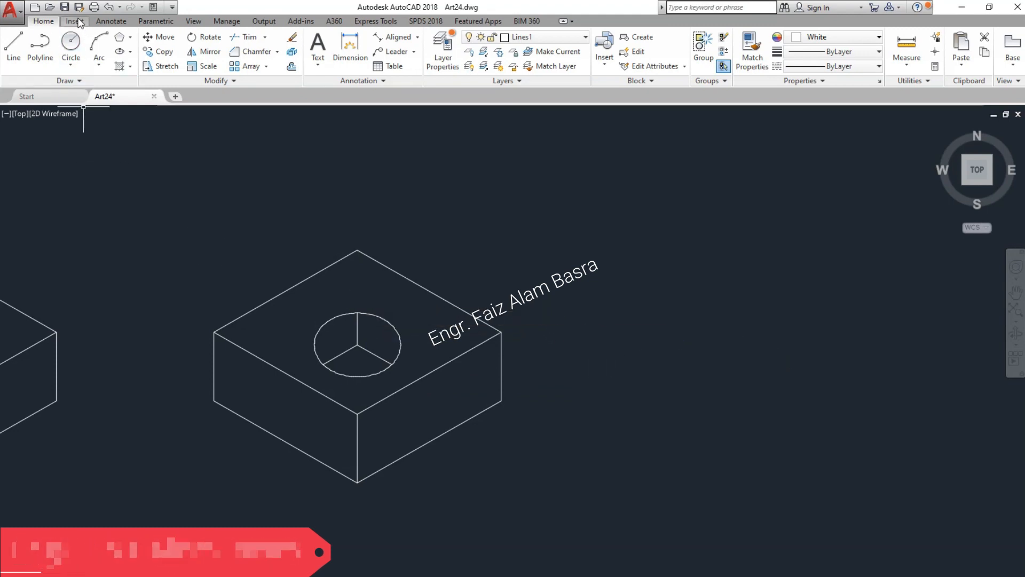
key(ctrl+s)
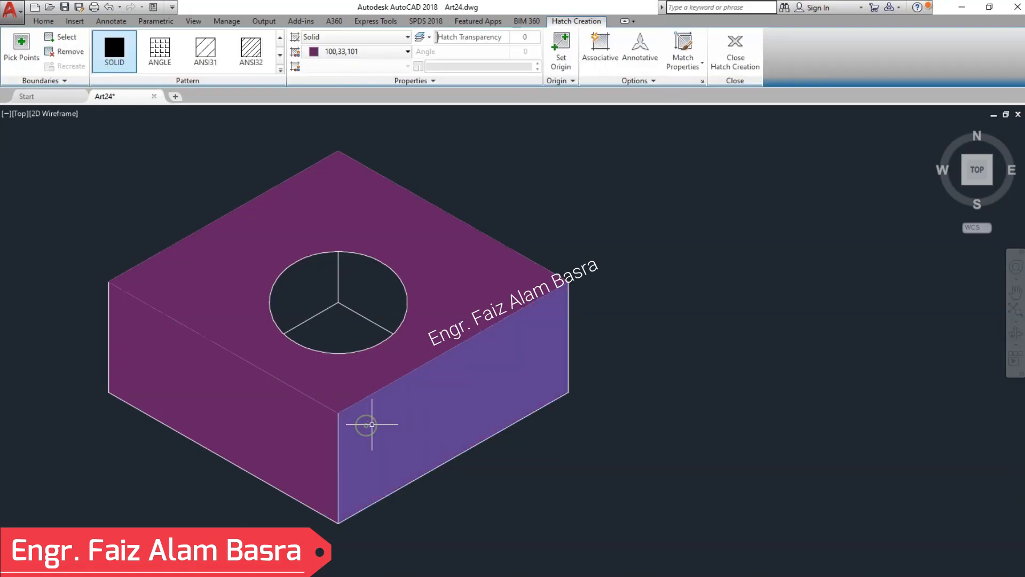
Fill the box's right front face and the three sectors inside the ellipse with separate solid hatches in colour 100,33,101.
key(Return)
key(Return)
click(349, 315)
key(Return)
key(Return)
click(358, 291)
key(Return)
key(Return)
click(313, 286)
key(Return)
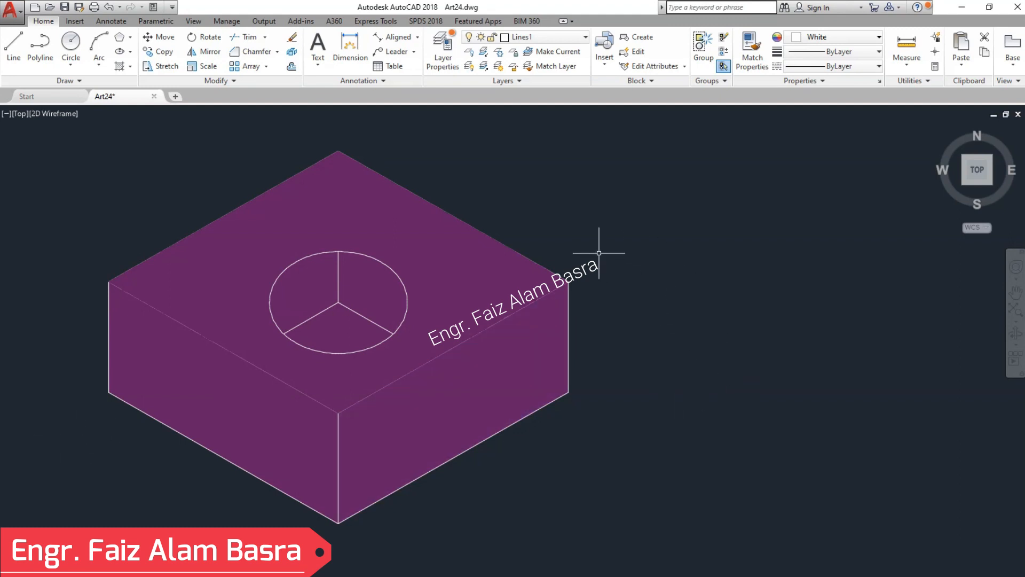
Recolour the hatch of the lower floor sector inside the ellipse to black (0,0,0).
click(344, 330)
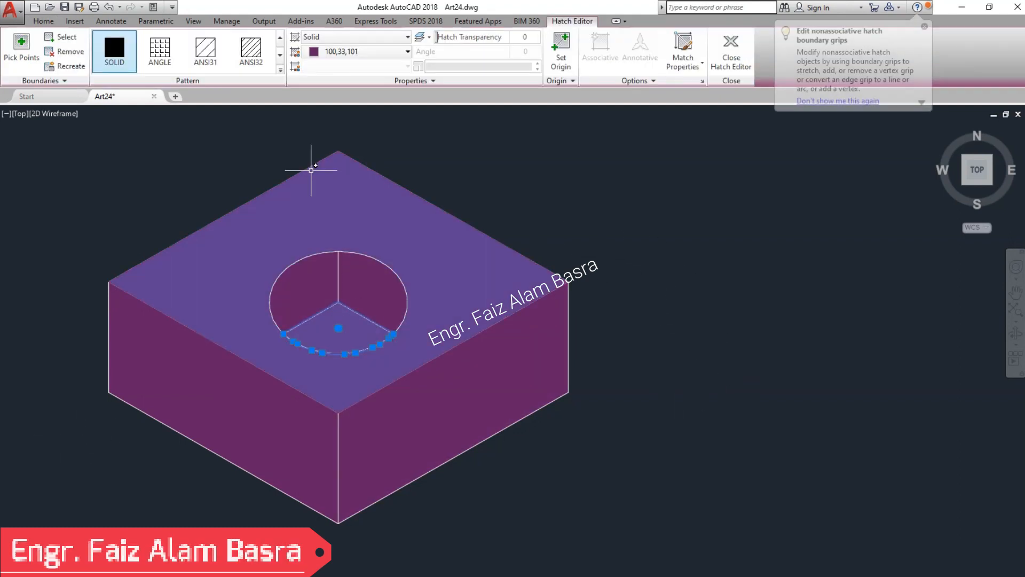
click(345, 52)
click(310, 101)
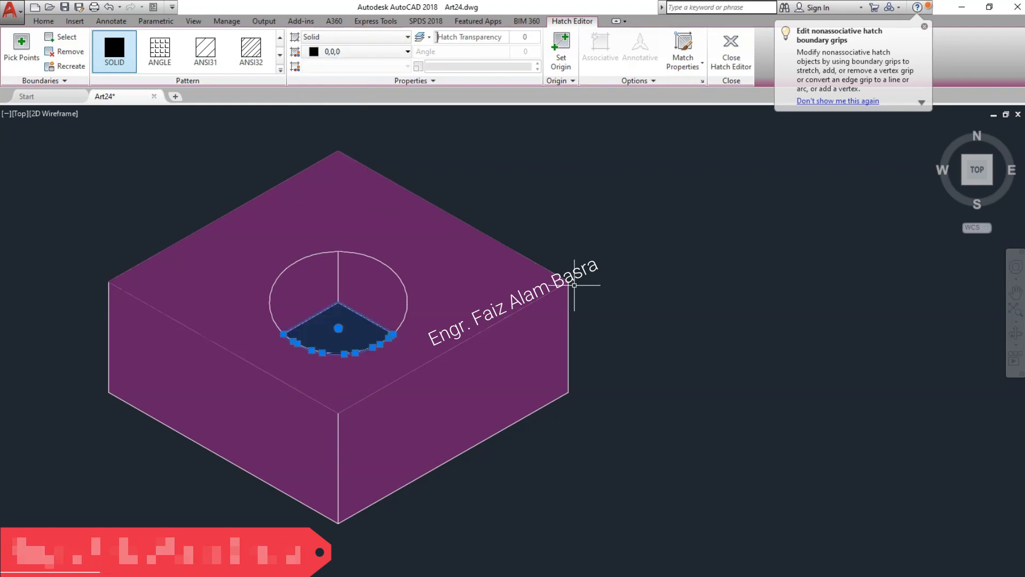
key(Escape)
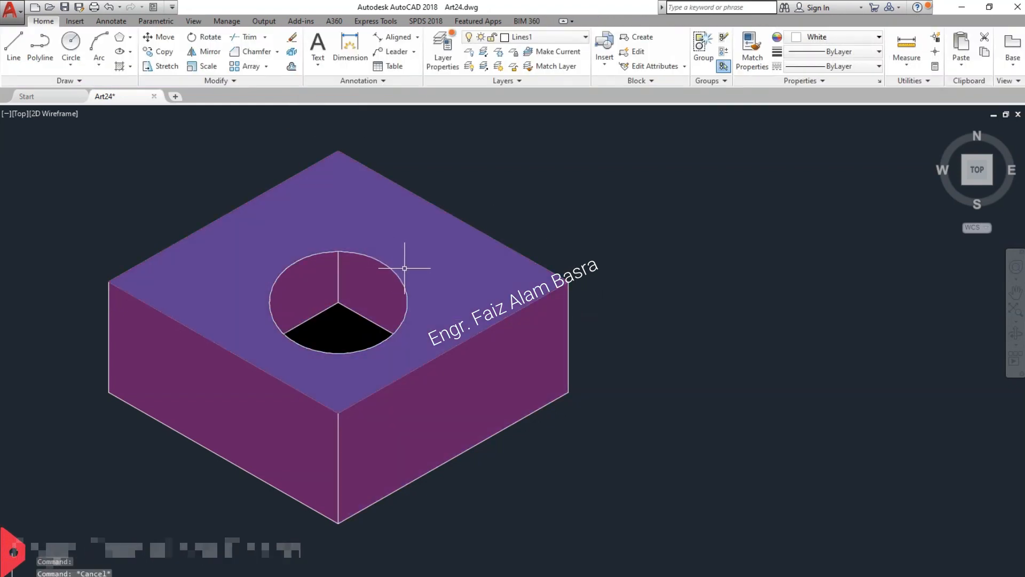
Recolour the right front face hatch dark red and the top face hatch light cream.
click(396, 441)
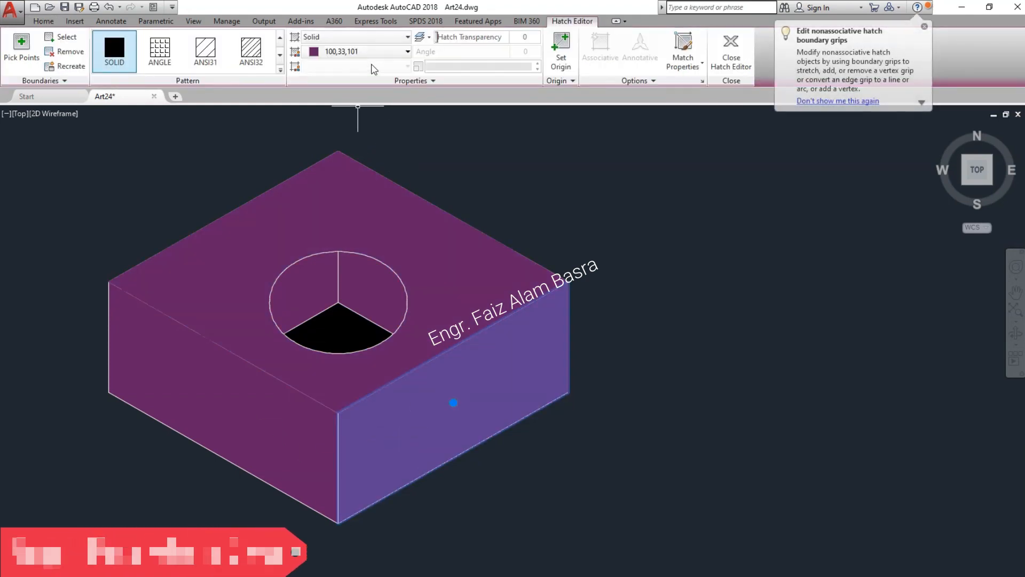
click(374, 52)
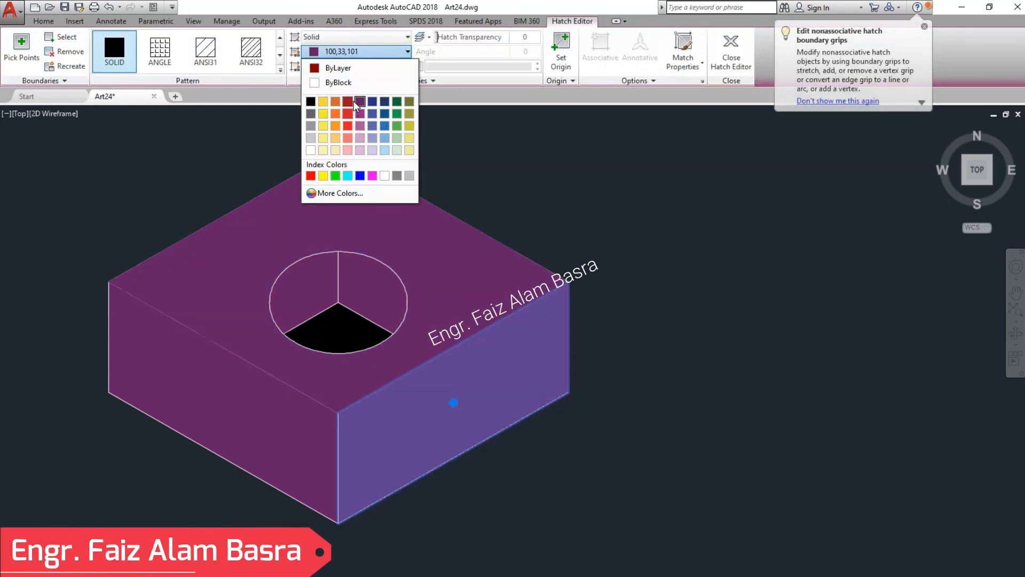
click(347, 100)
key(Escape)
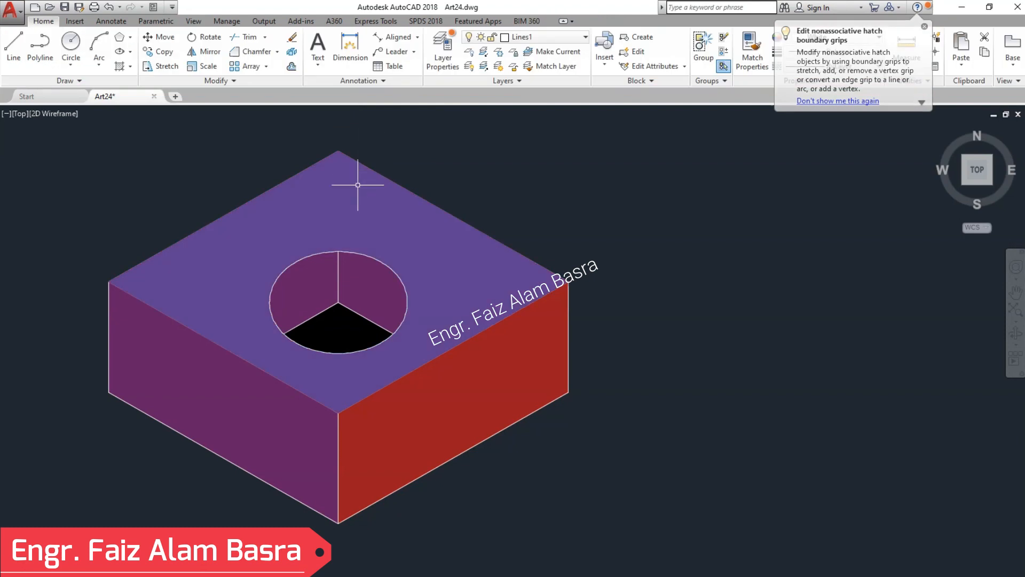
click(358, 185)
click(373, 51)
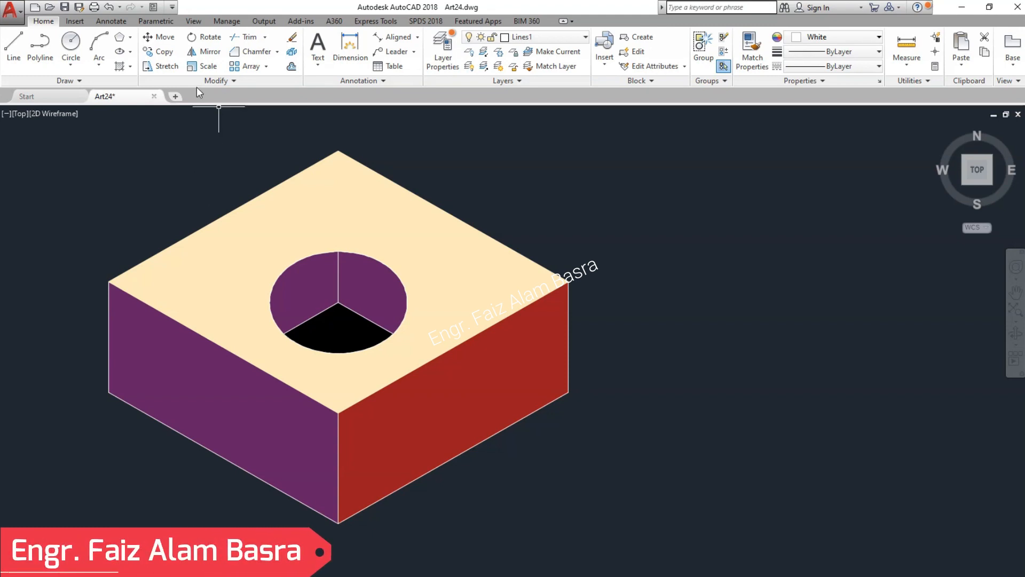
Delete the solid hatches from the top face and from the wall and floor sectors inside the ellipse.
click(297, 222)
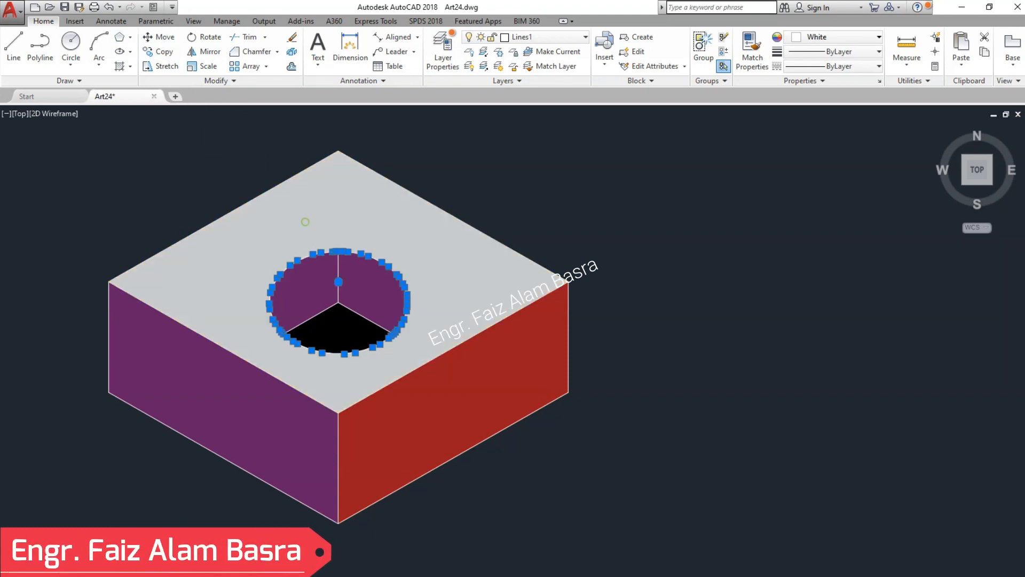
key(Delete)
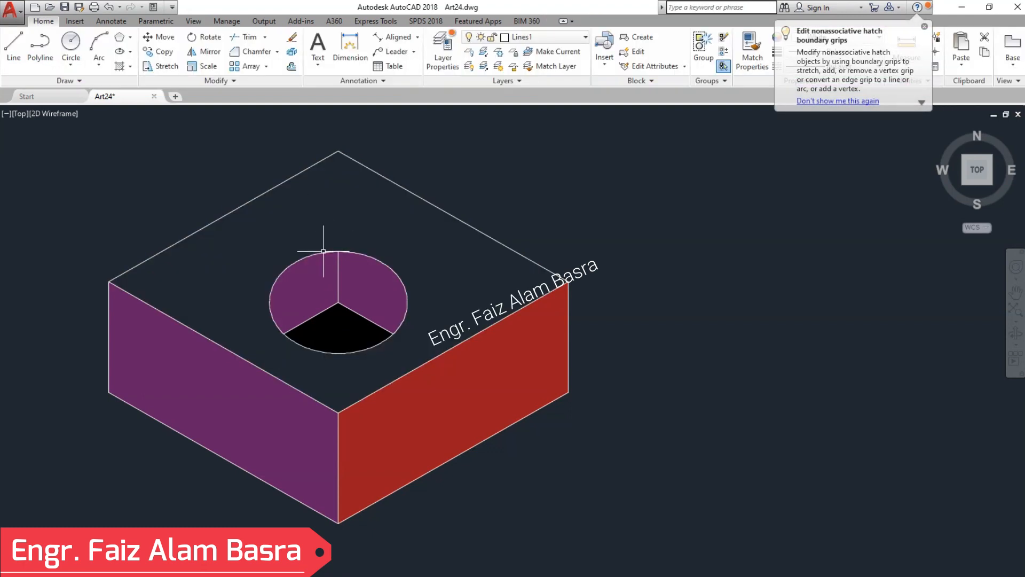
click(347, 279)
key(Delete)
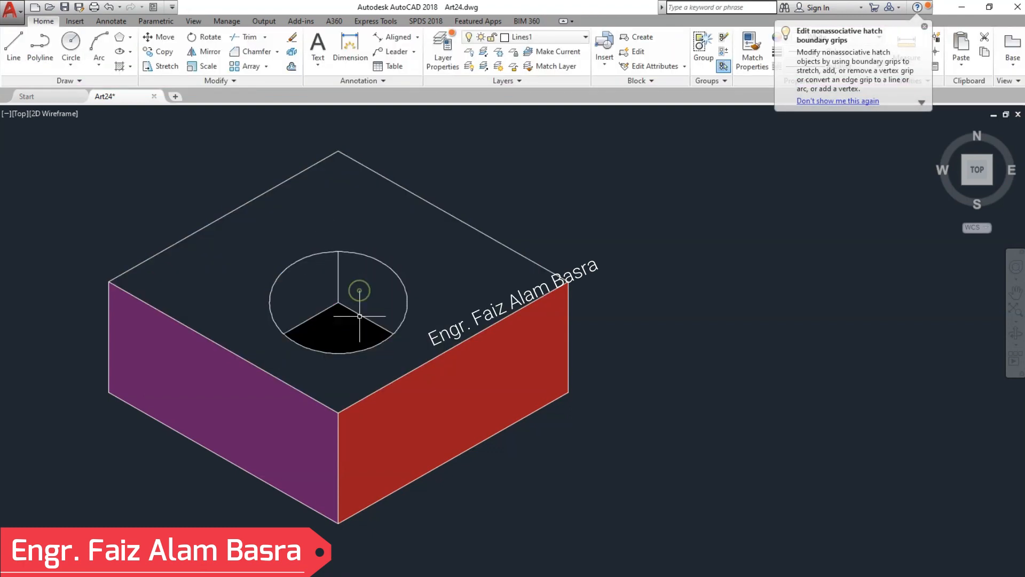
click(350, 326)
key(Delete)
Move the ellipse on the top face slightly straight upward, leaving the three inner lines in place.
click(164, 41)
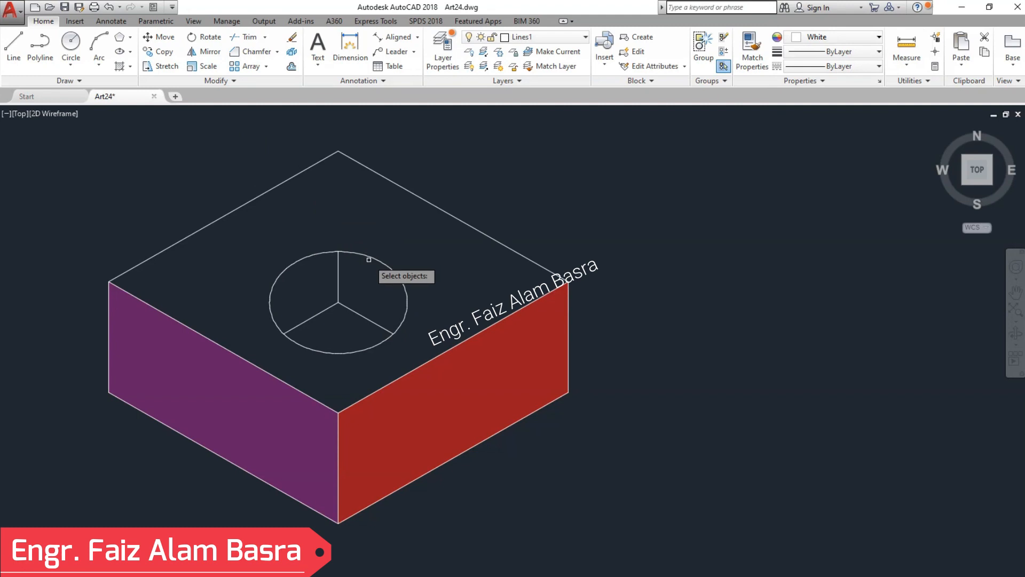
click(366, 254)
key(Return)
click(614, 336)
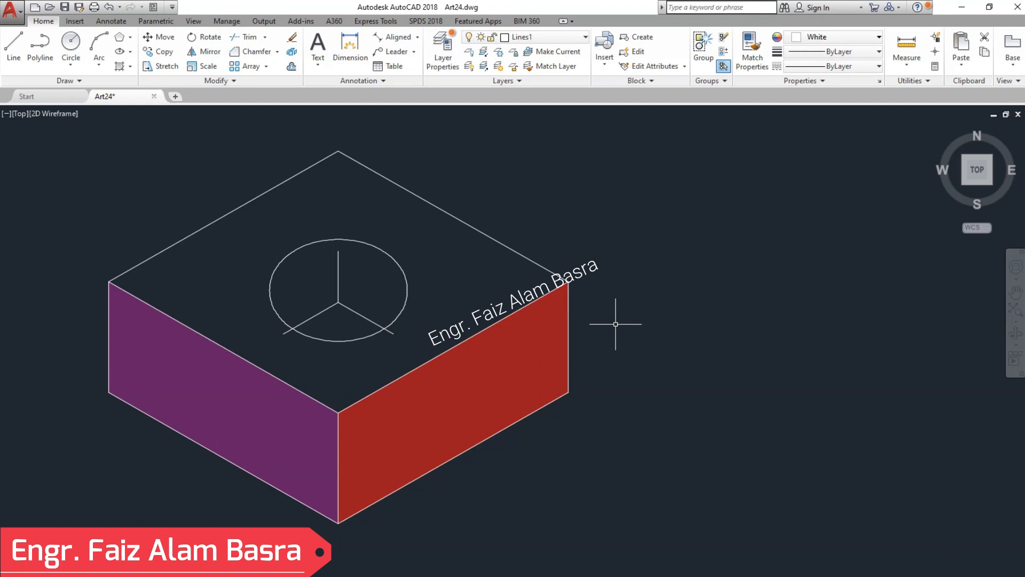
Trim the two floor lines where they cross the ellipse and extend the vertical corner line up to it.
key(Return)
click(389, 331)
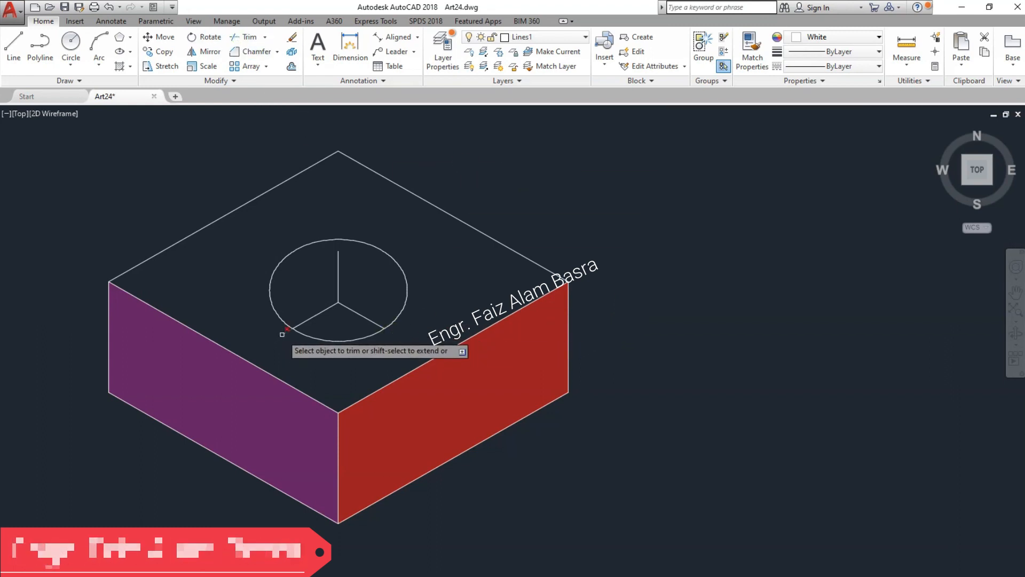
click(265, 37)
click(246, 80)
key(Return)
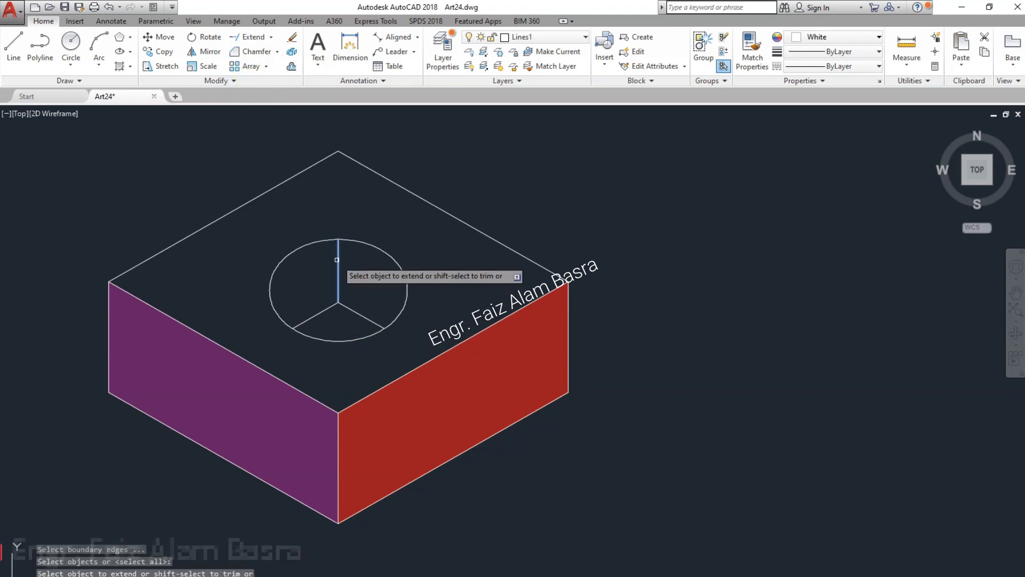
click(336, 260)
right_click(578, 203)
click(591, 210)
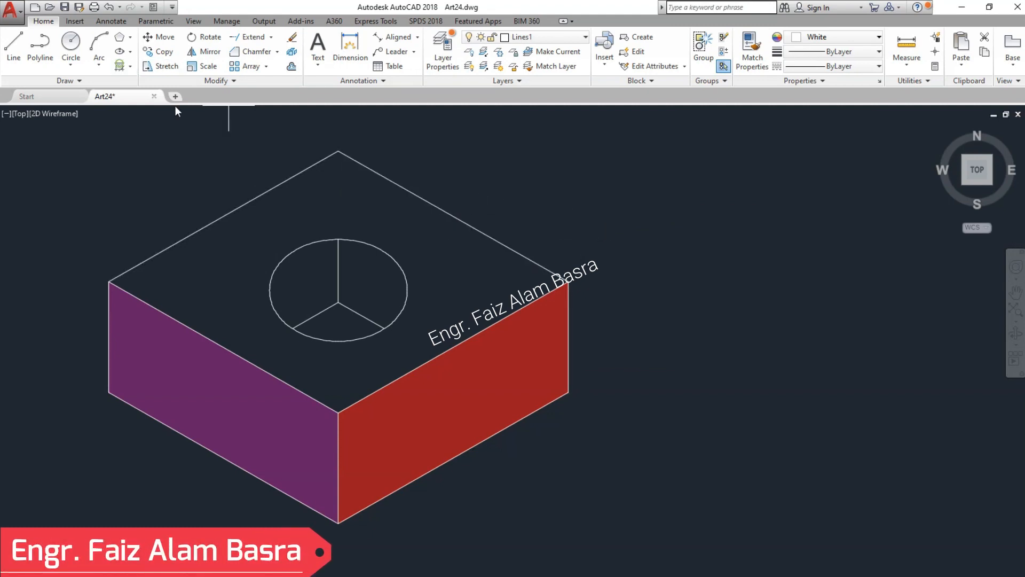
Fill the left and right wall sectors inside the ellipse with separate solid hatches in colour 100,33,101.
click(123, 69)
key(Return)
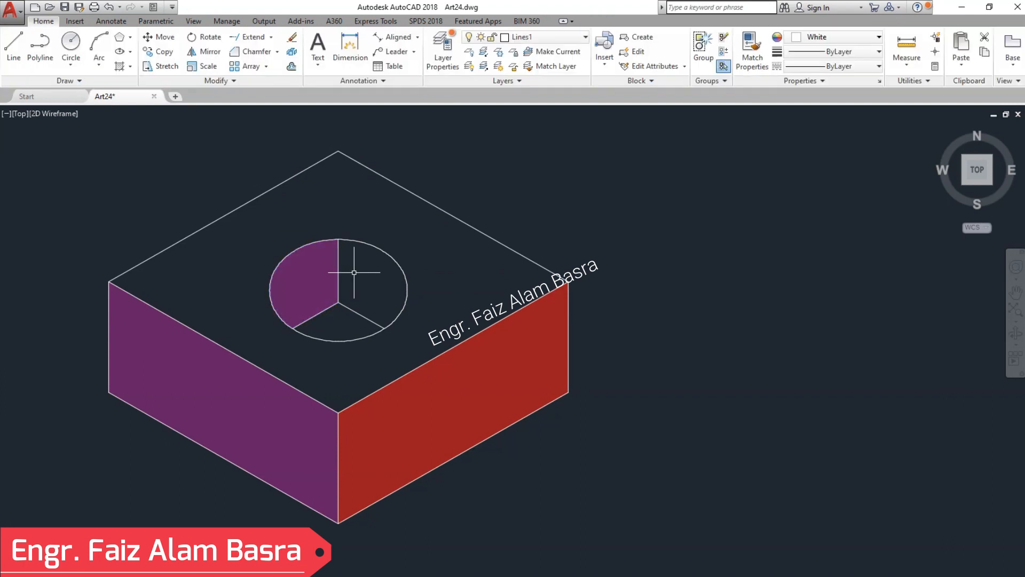
click(354, 274)
key(Return)
key(Return)
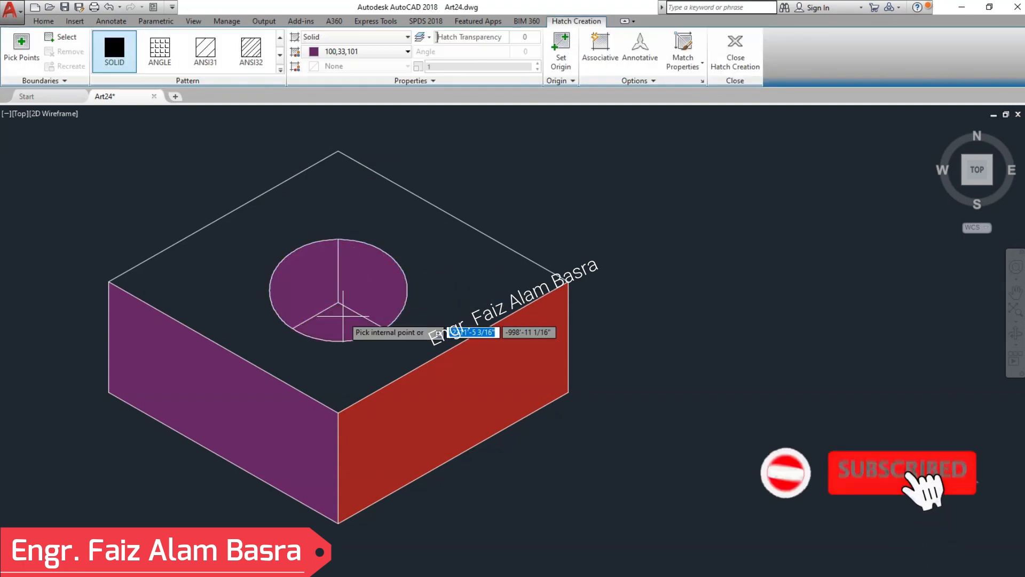
Fill the floor sector inside the ellipse and the surrounding top face with solid hatches in colour 100,33,101.
key(Escape)
key(Return)
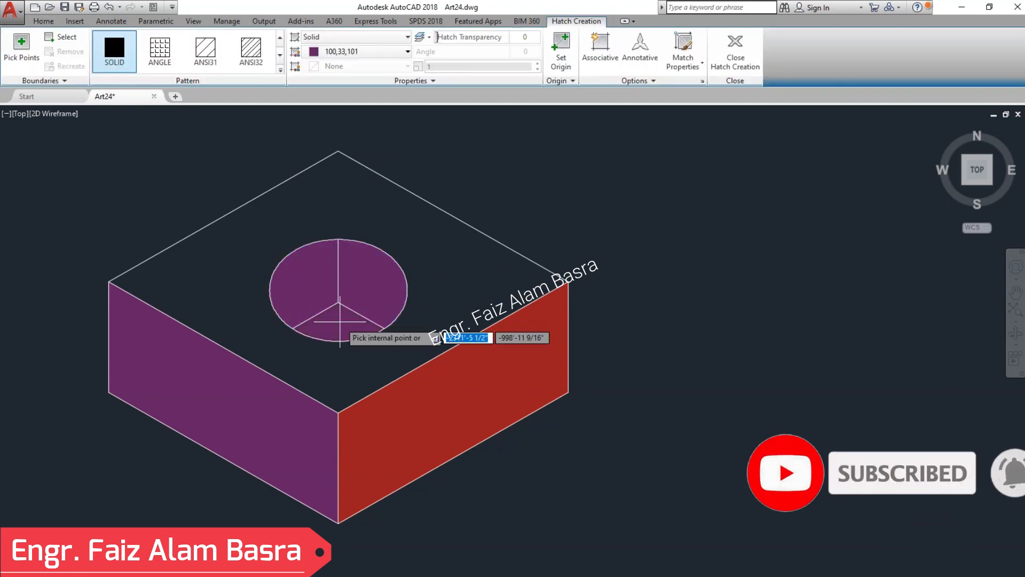
key(Escape)
click(344, 321)
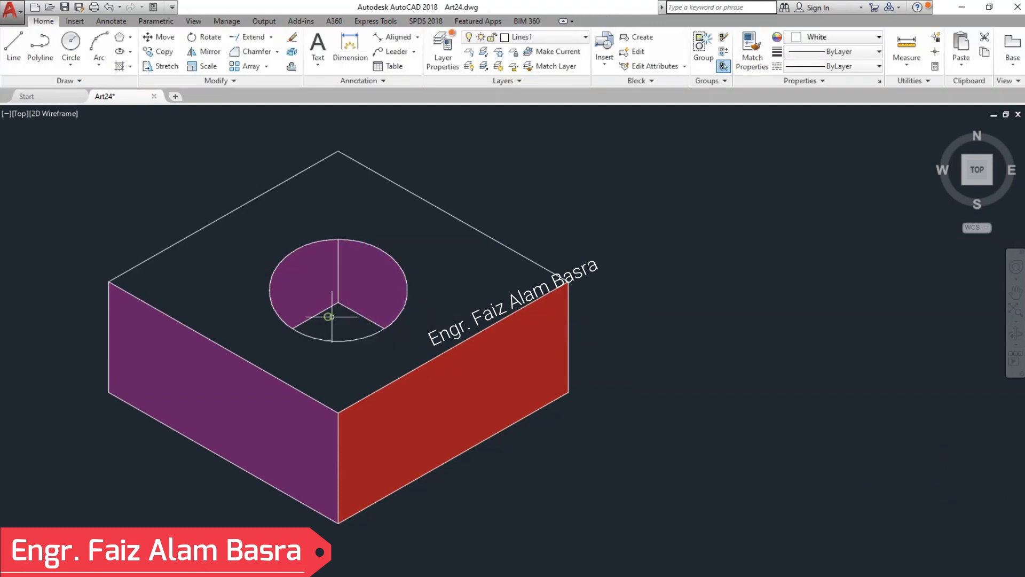
click(121, 66)
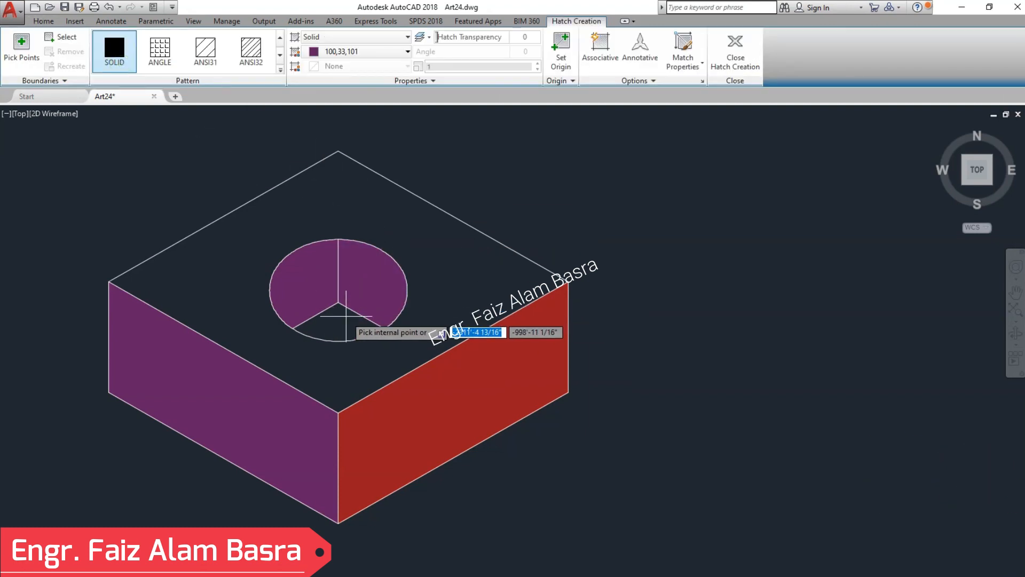
click(435, 290)
key(Return)
Set the hatch colour of the floor sector below the inner corner to black.
click(338, 320)
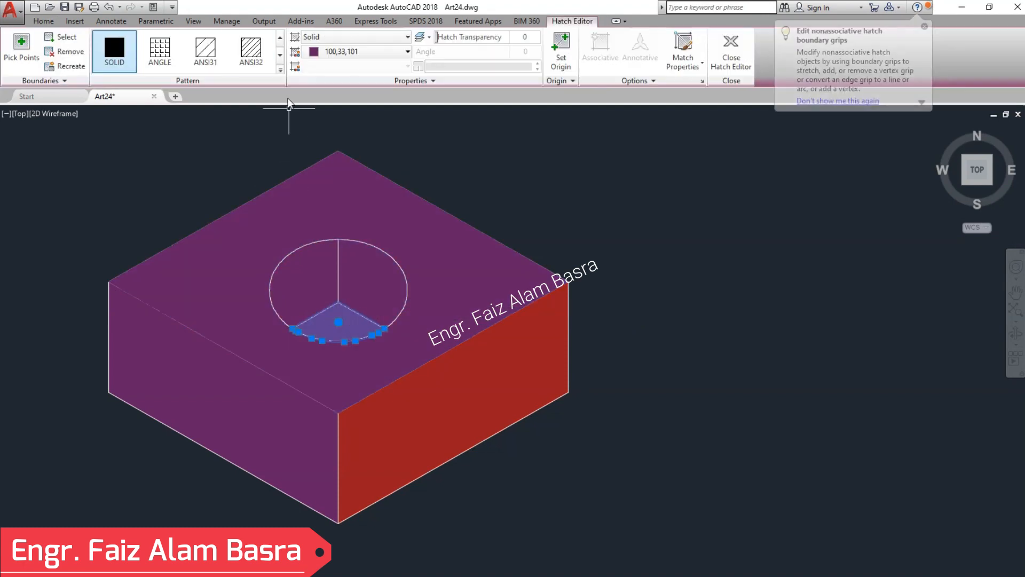
click(358, 53)
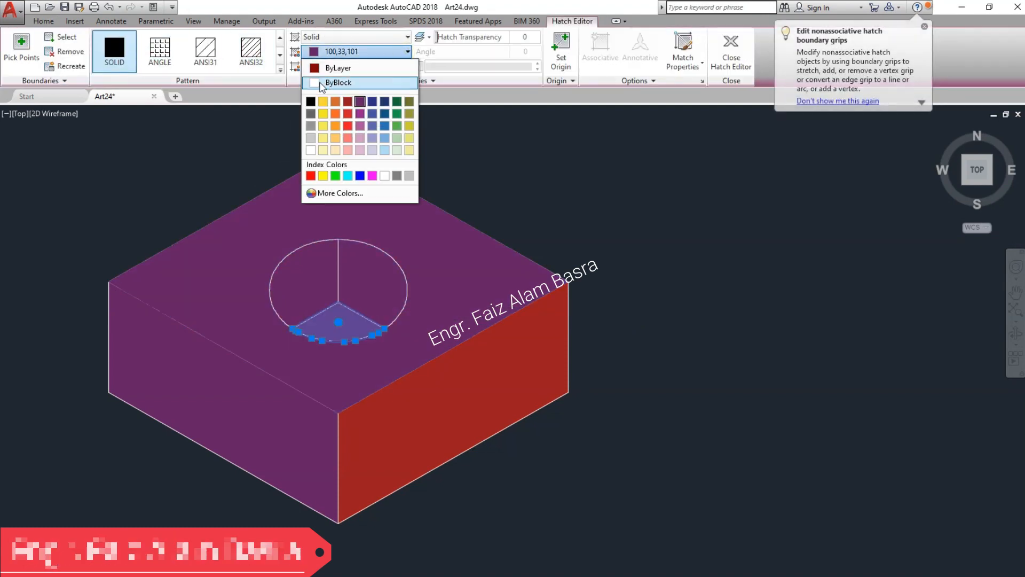
click(320, 101)
key(Escape)
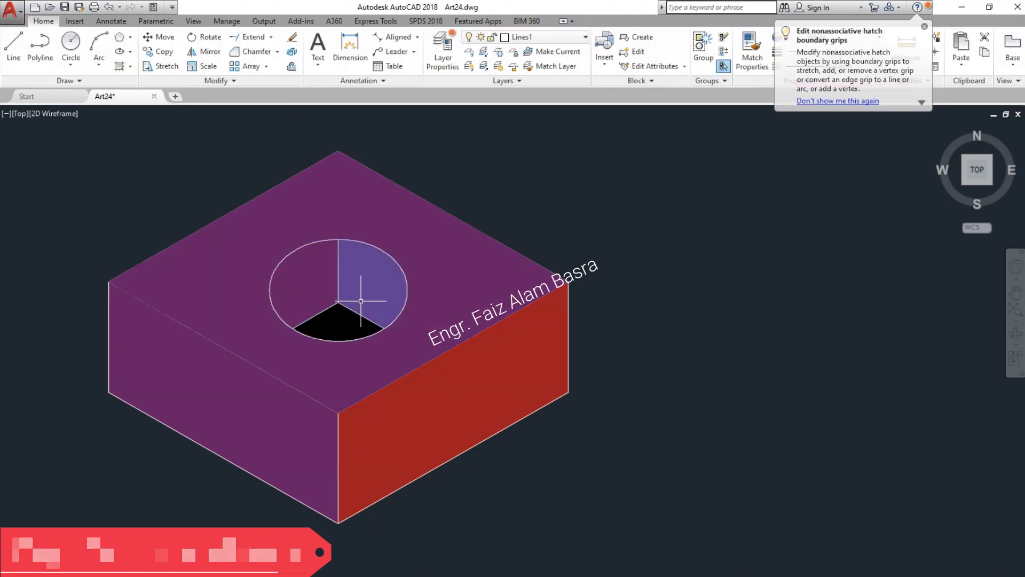
Recolour the top face hatch light grey (199,200,202) and the right wall sector inside the ellipse light pink.
click(291, 311)
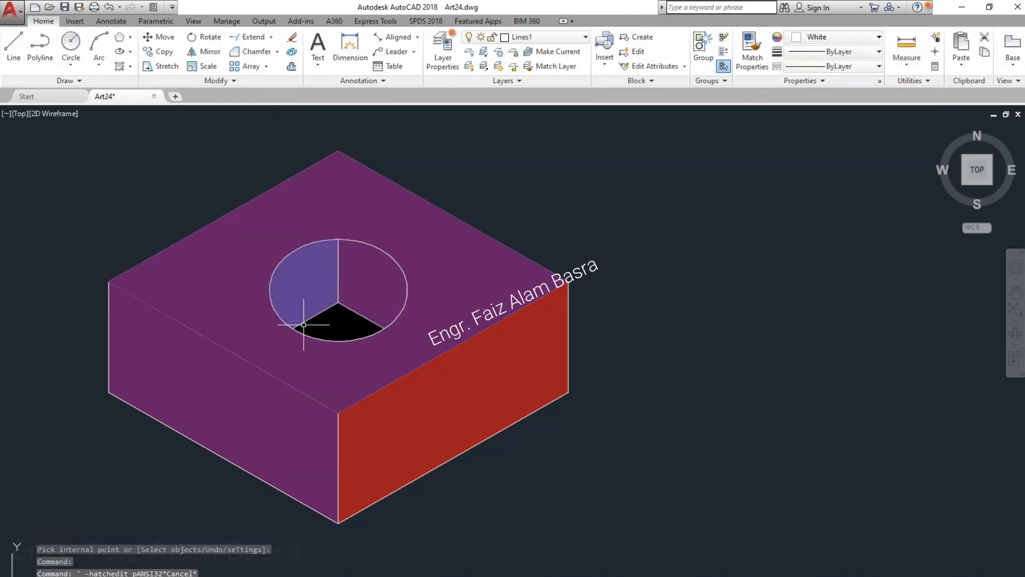
click(355, 52)
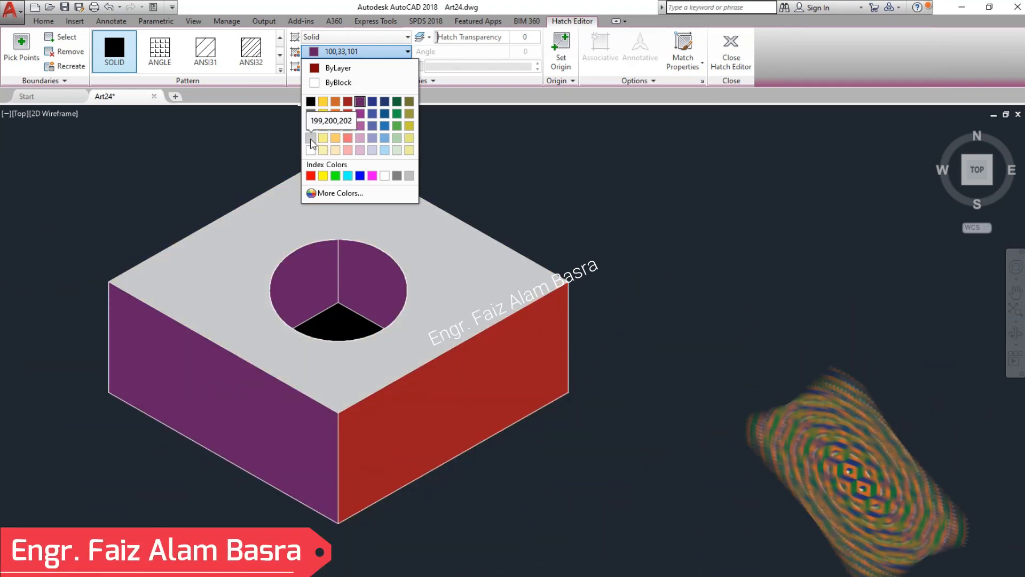
click(310, 138)
key(Escape)
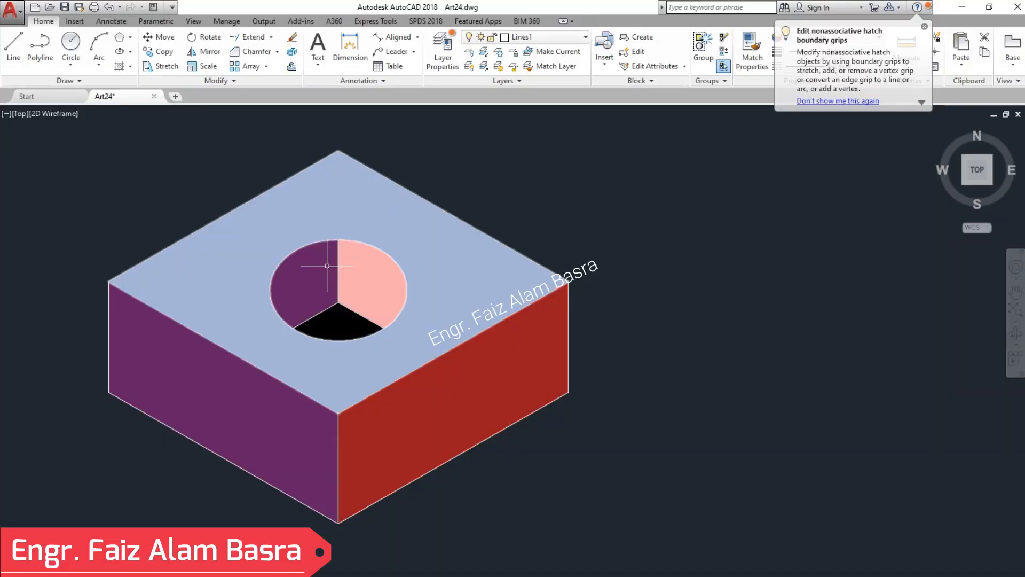
Recolour the hatch of the left wall sector inside the ellipse light blue.
click(307, 278)
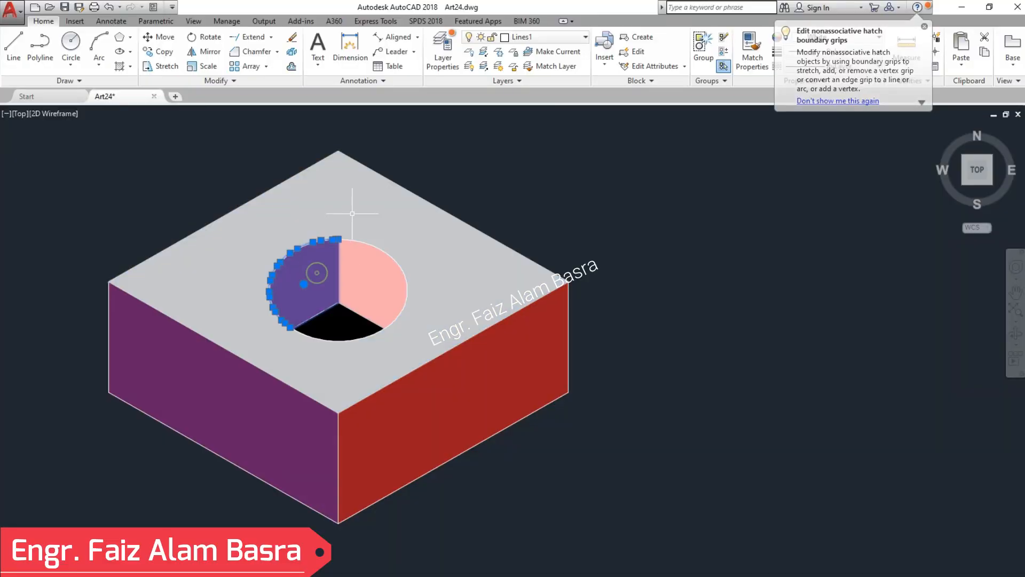
click(407, 51)
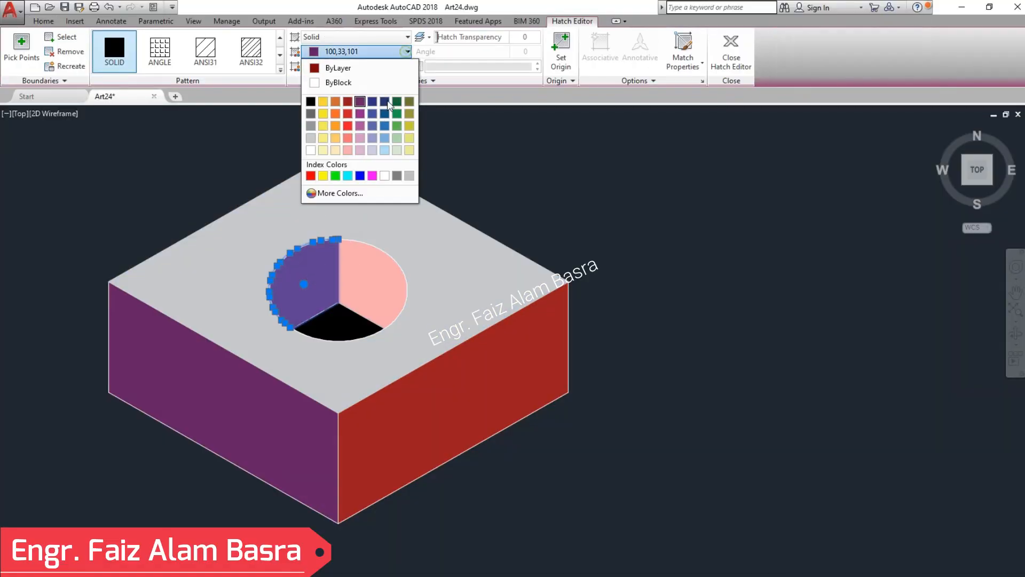
click(383, 138)
key(Escape)
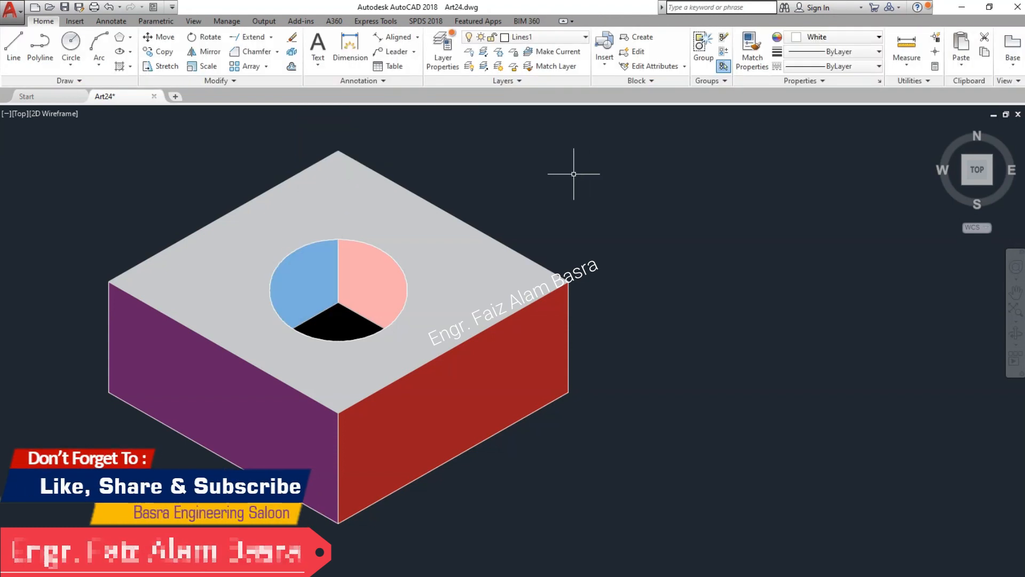
Save the drawing with the coloured box.
scroll(574, 174, down, 2)
scroll(212, 201, down, 2)
key(ctrl+s)
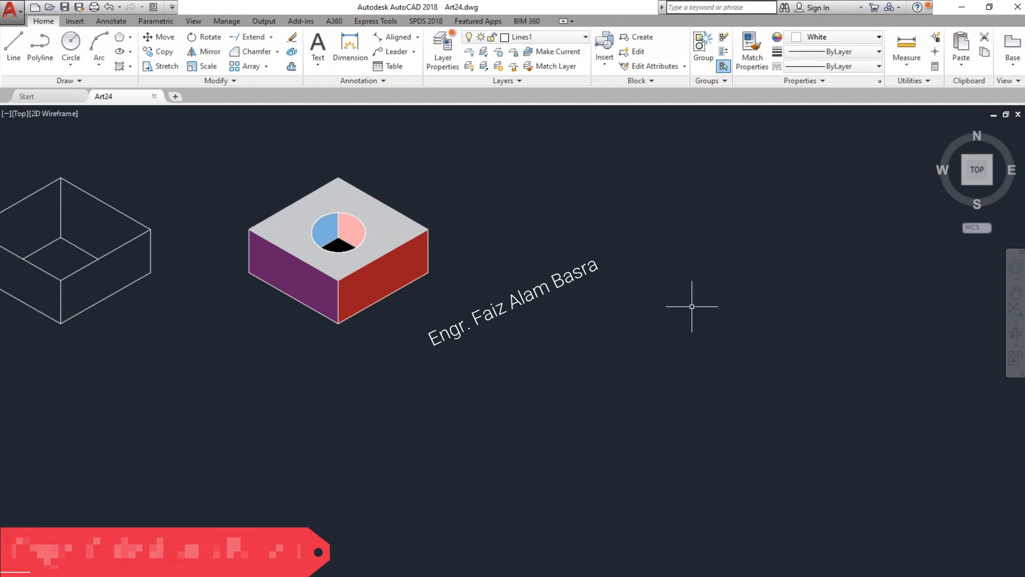
Copy the coloured box twice in a rising staircase, placing each copy's lowest front corner on the right corner of the previous top face.
scroll(158, 307, down, 2)
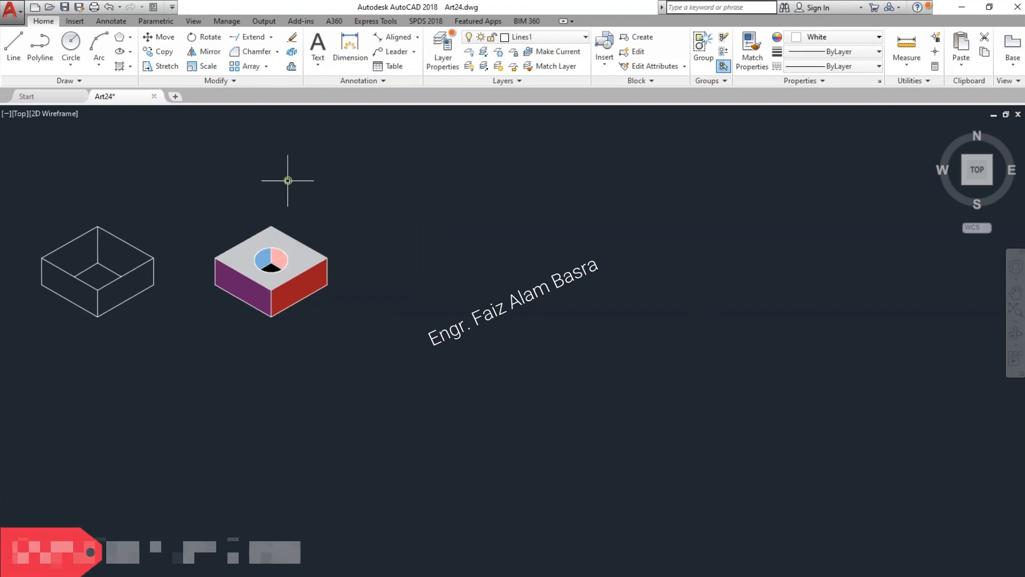
click(164, 52)
scroll(277, 211, up, 4)
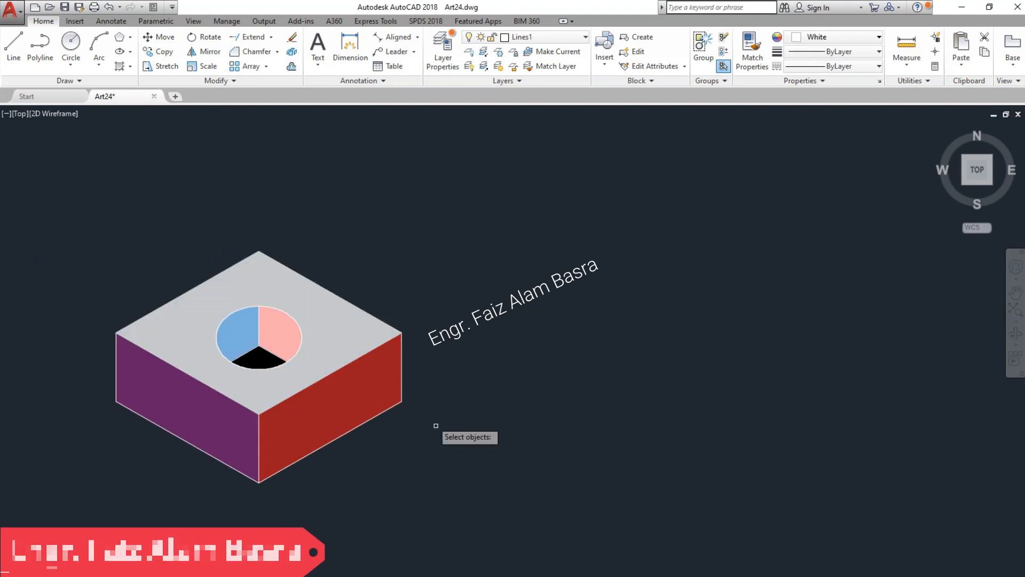
click(494, 517)
click(64, 186)
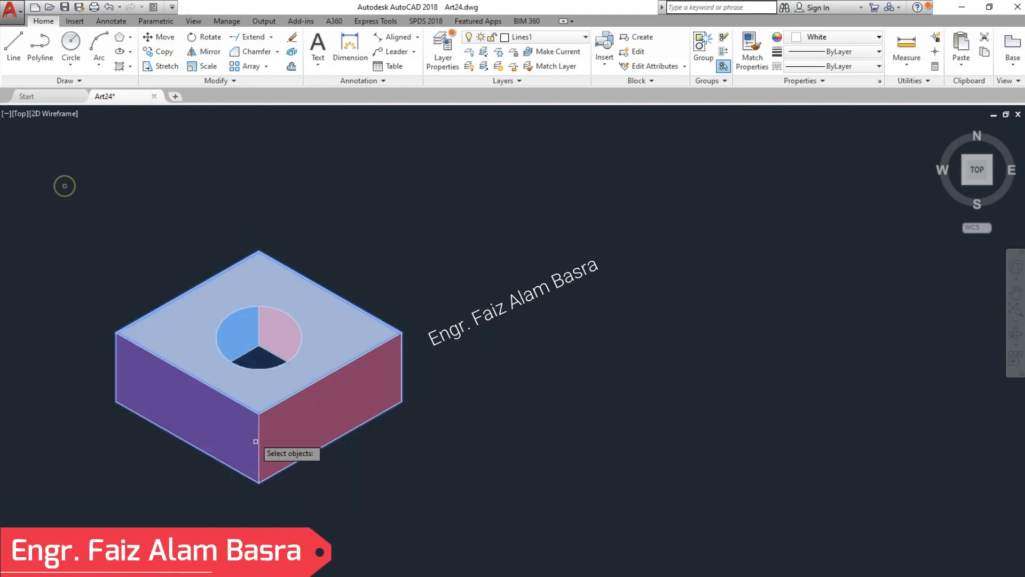
click(258, 482)
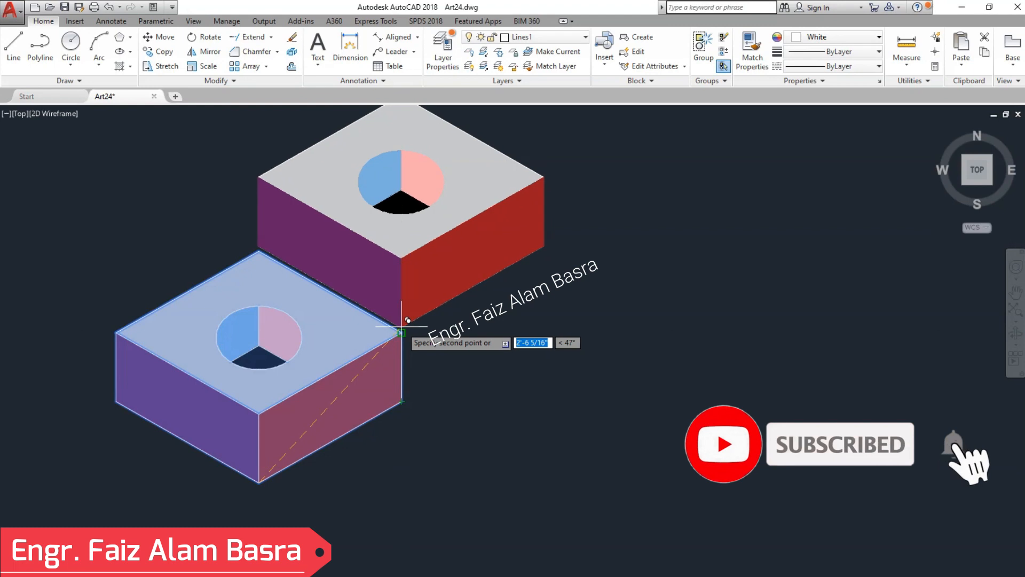
scroll(405, 328, up, 3)
scroll(522, 272, down, 5)
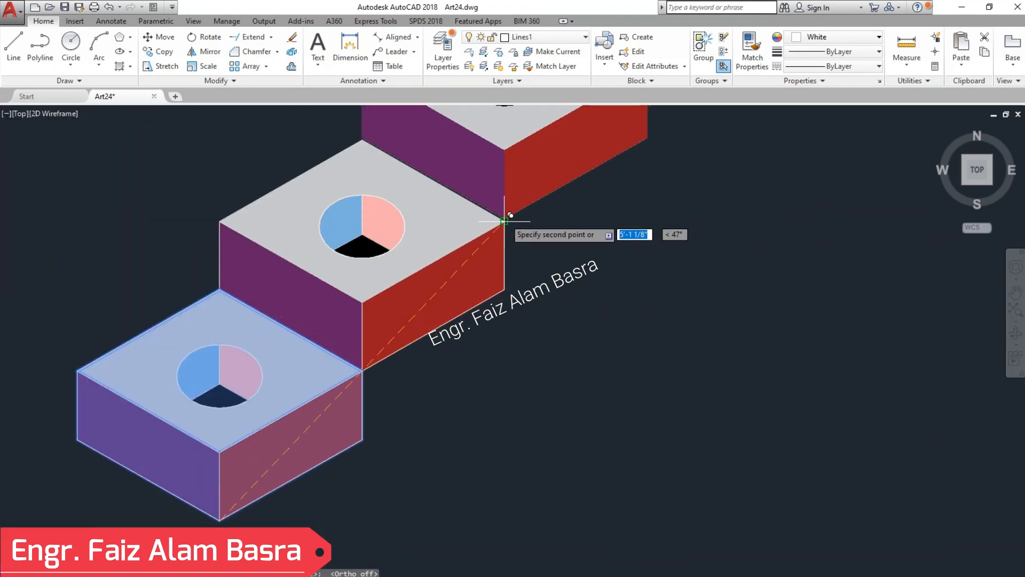
click(504, 221)
scroll(299, 374, down, 3)
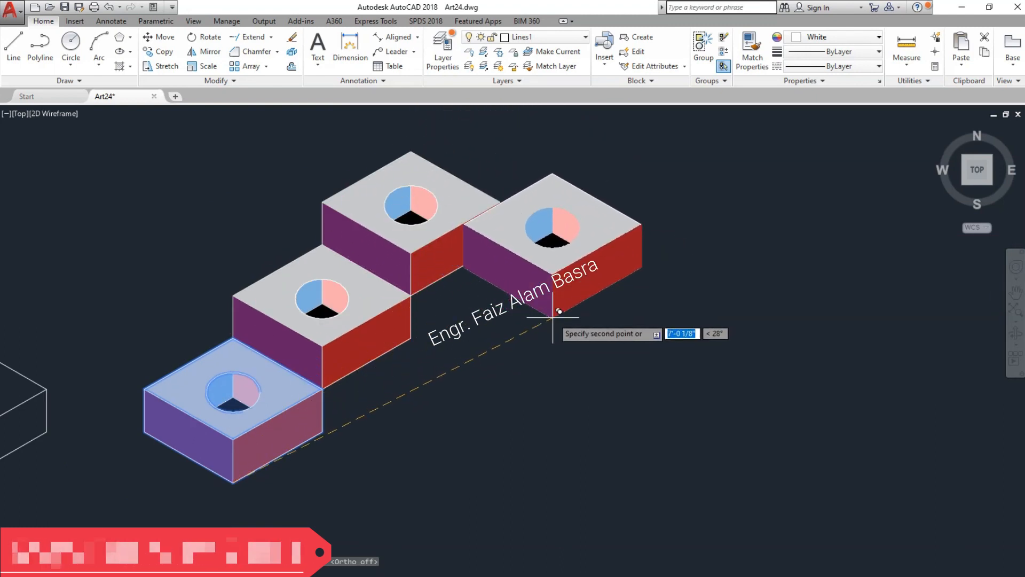
key(Escape)
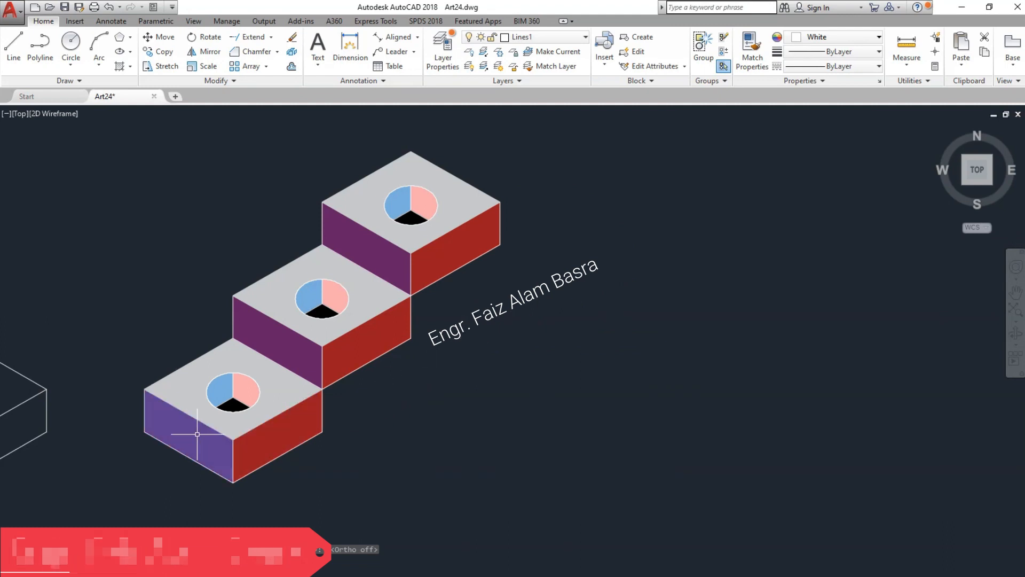
Put the lowest box's left front face and right inner wall hatches on layer Hatch 1 with colour ByLayer.
click(199, 431)
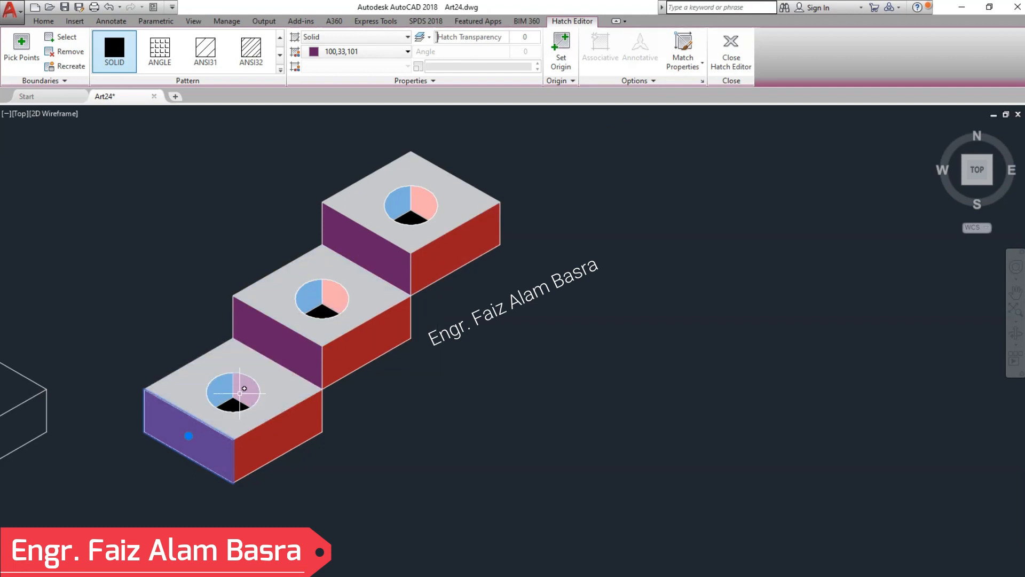
click(244, 389)
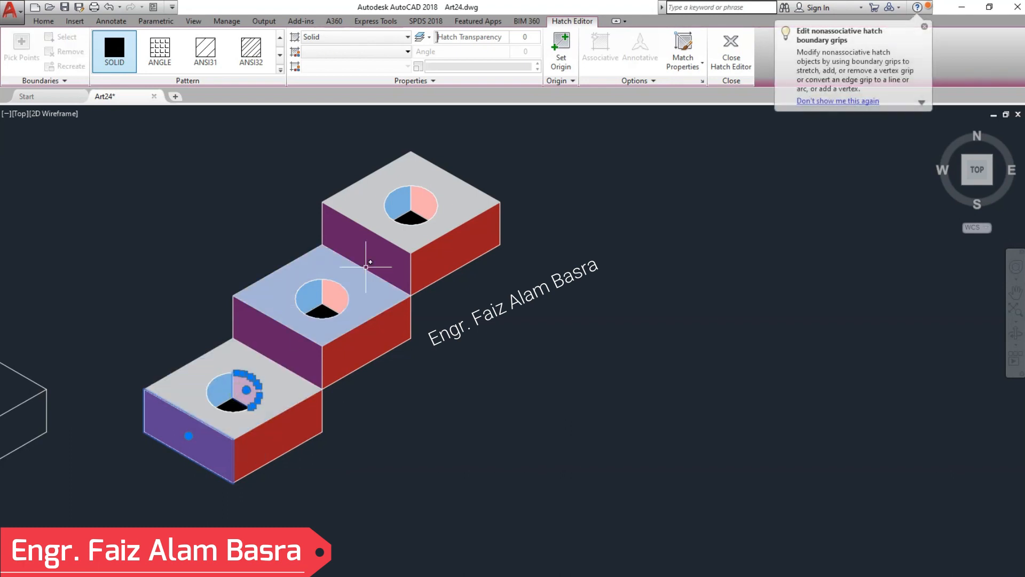
click(55, 21)
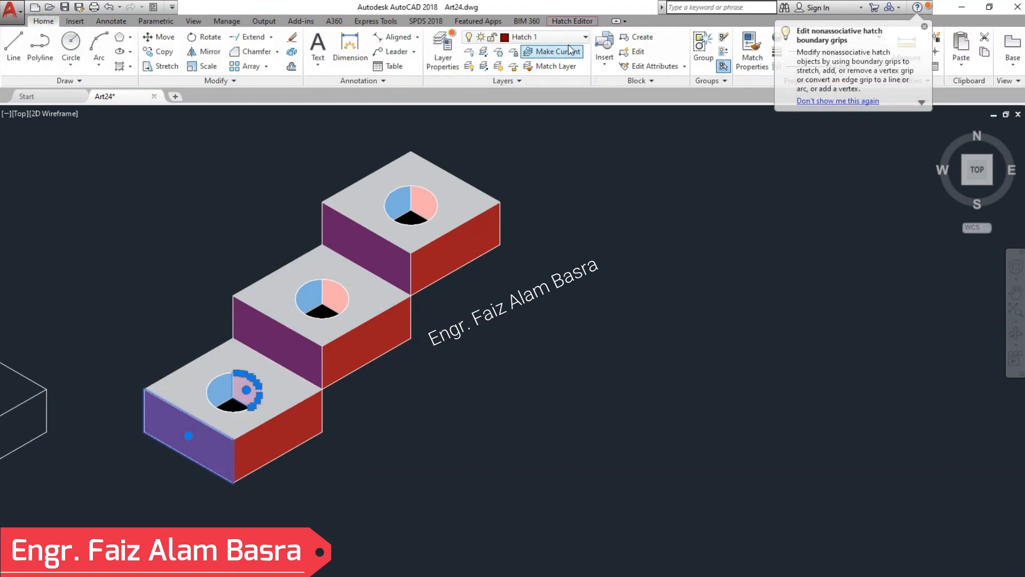
click(585, 38)
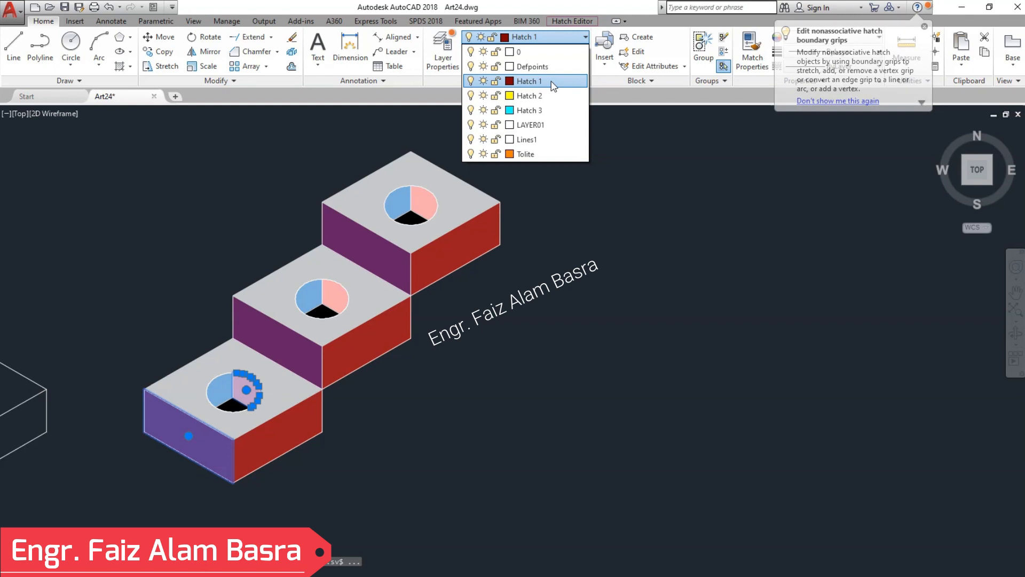
click(552, 81)
click(880, 40)
click(850, 50)
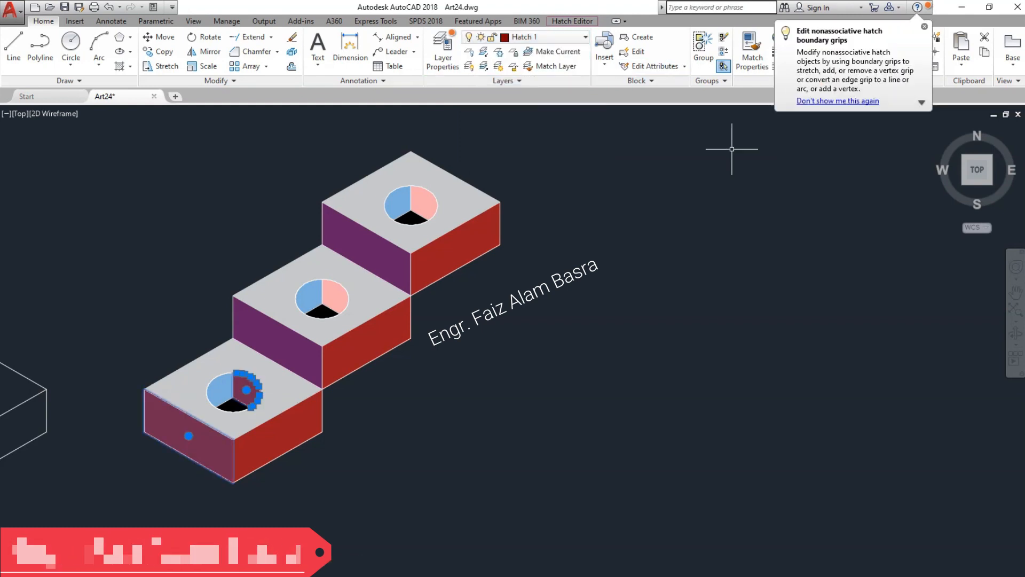
key(Escape)
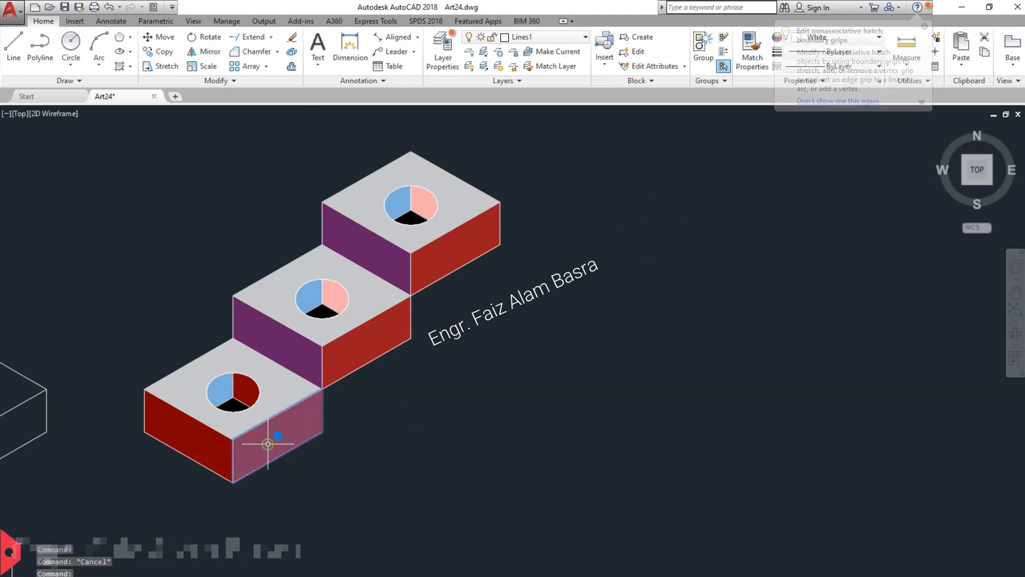
Put the lowest box's right front face and left inner wall hatches on layer Hatch 2 with colour ByLayer.
click(253, 425)
click(219, 389)
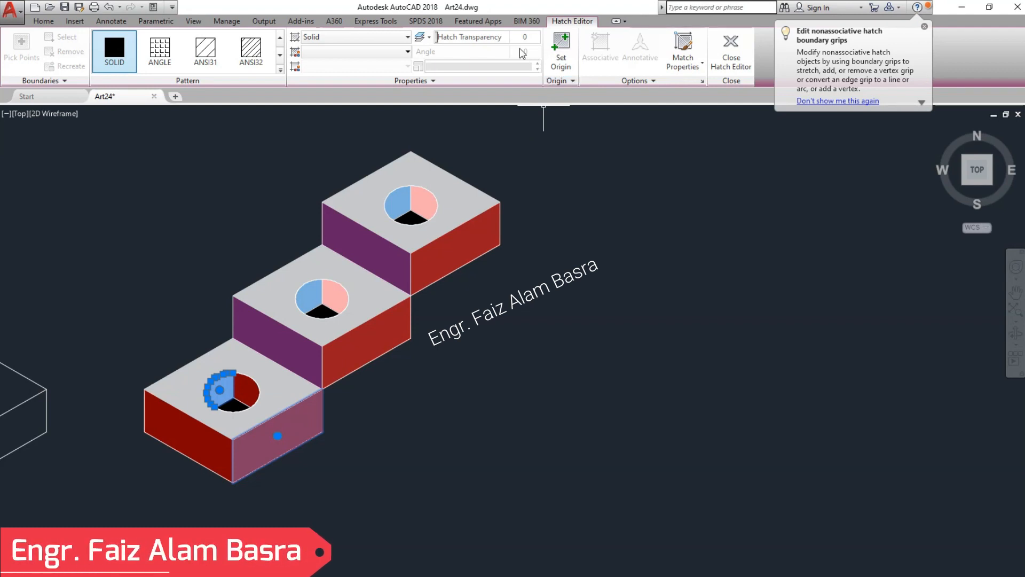
click(44, 23)
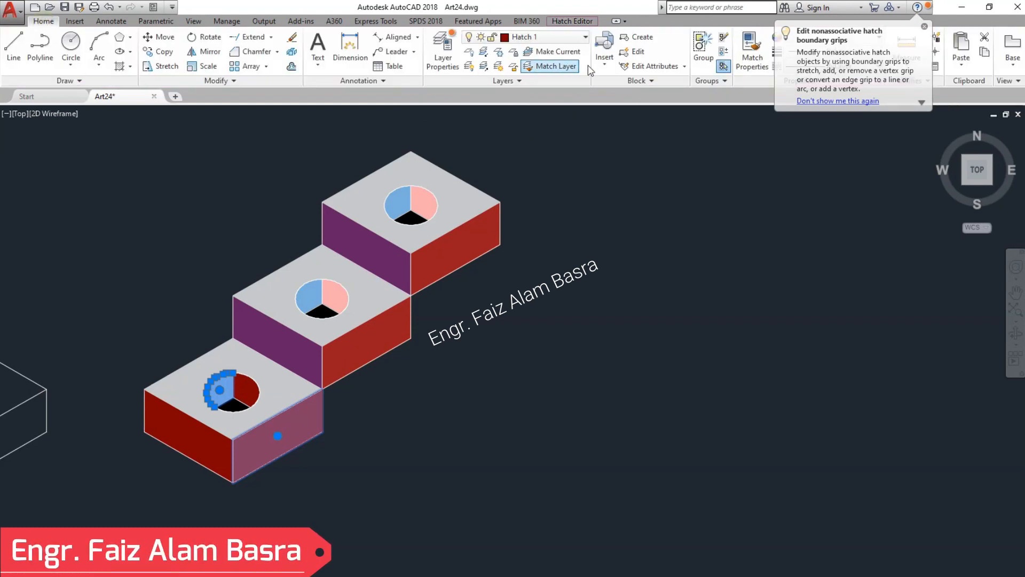
click(582, 36)
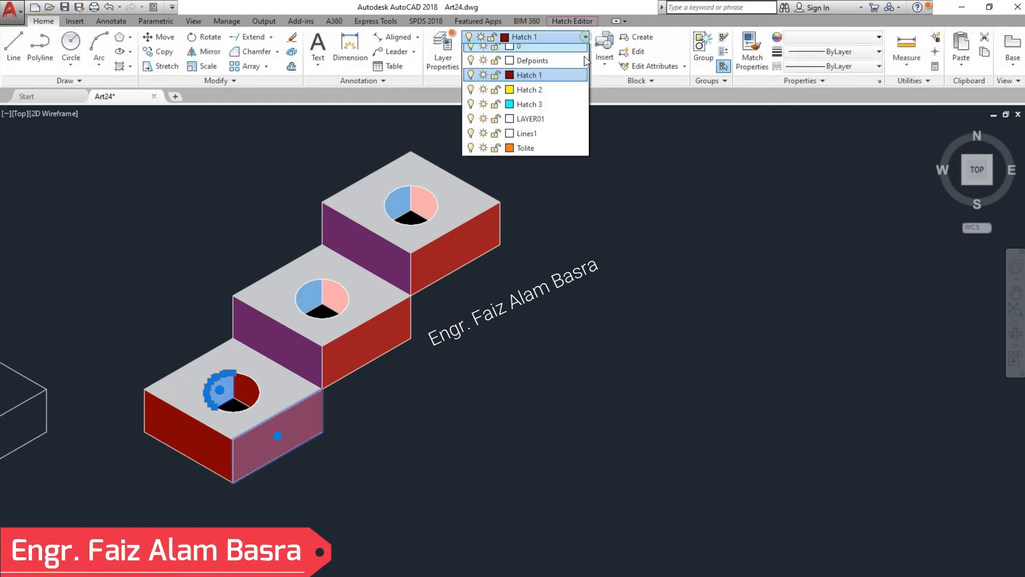
click(534, 96)
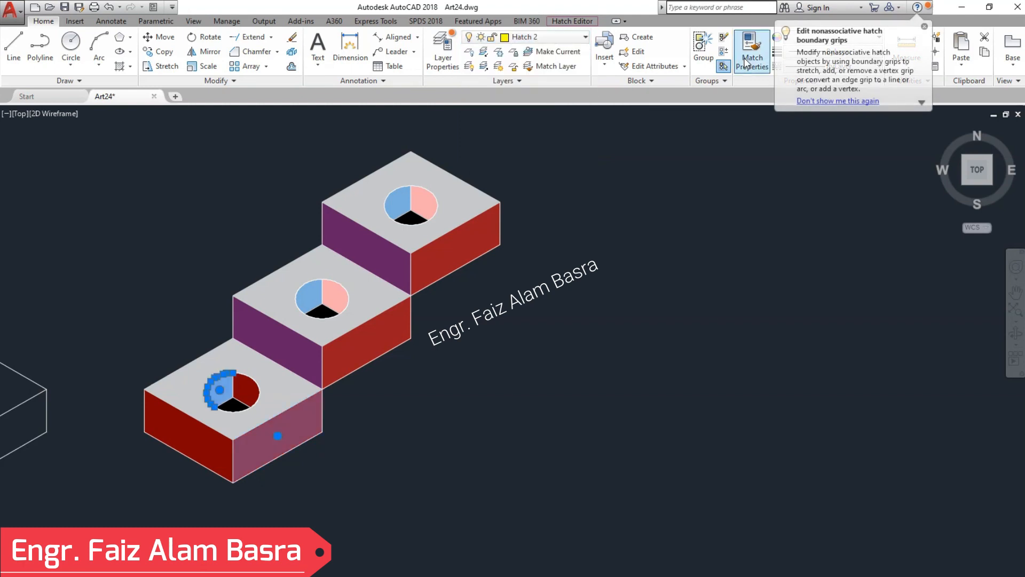
click(924, 27)
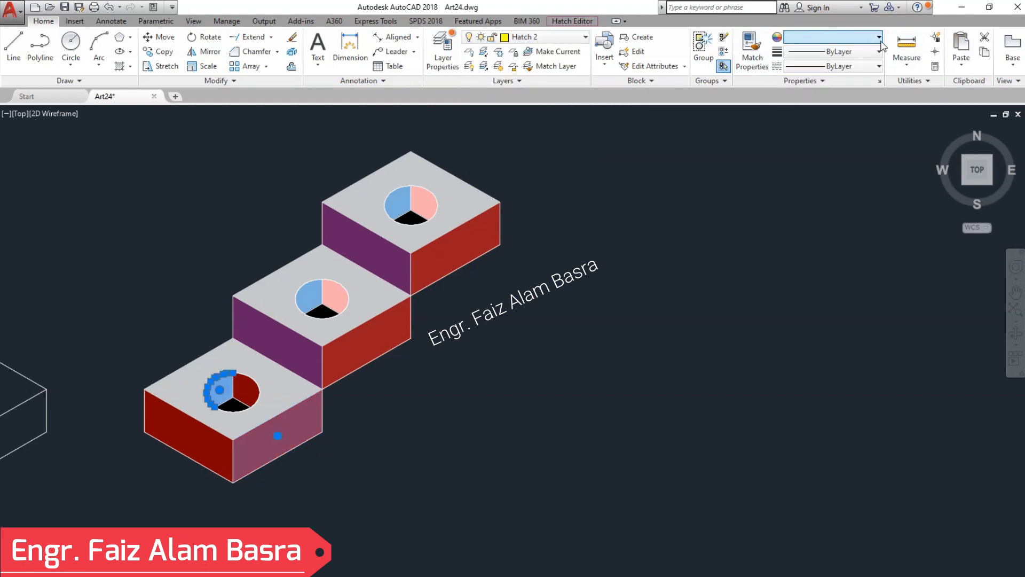
click(878, 37)
click(822, 54)
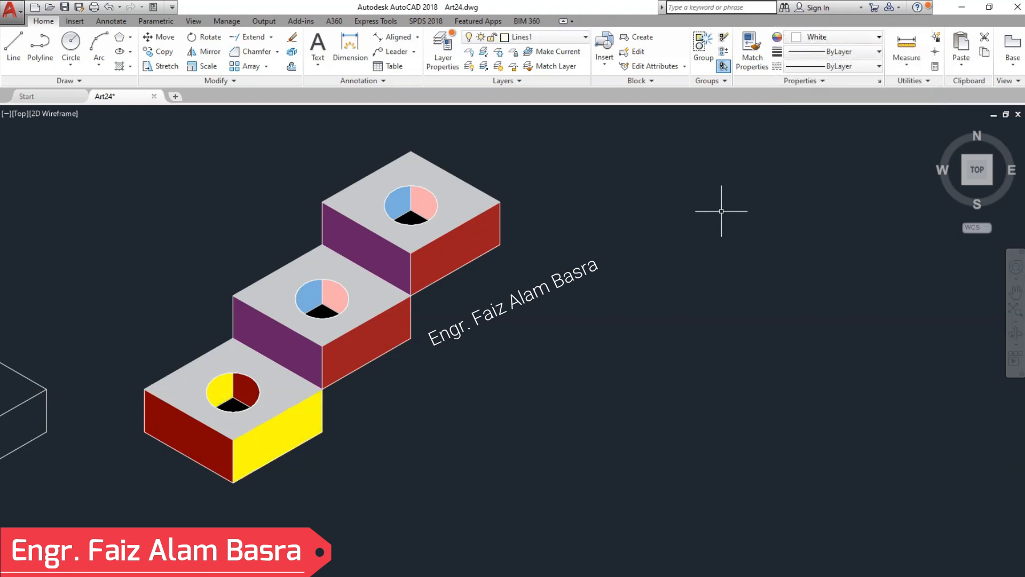
Put the lowest box's top face hatch on layer Hatch 3 with colour ByLayer.
click(282, 368)
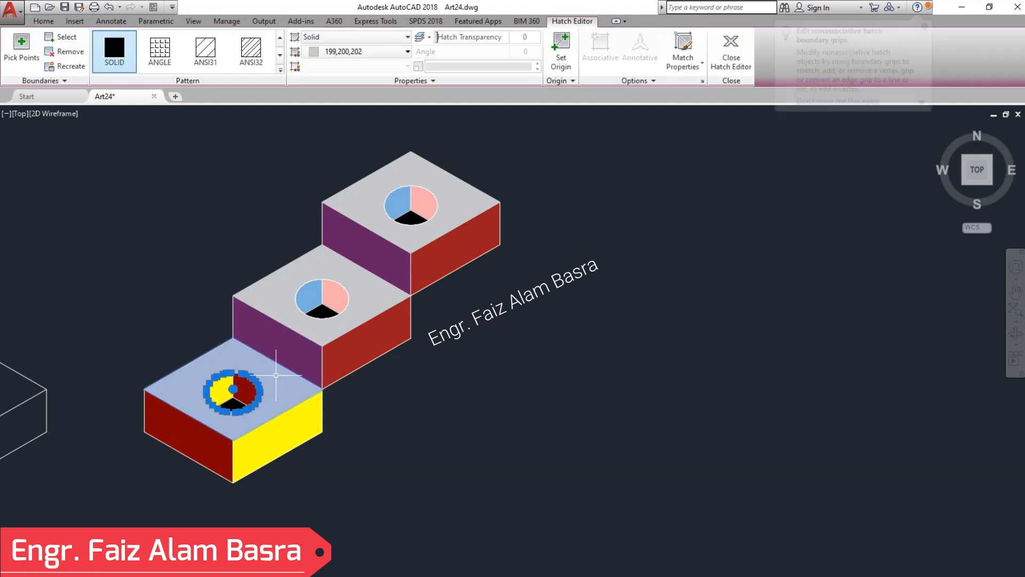
click(44, 21)
click(544, 36)
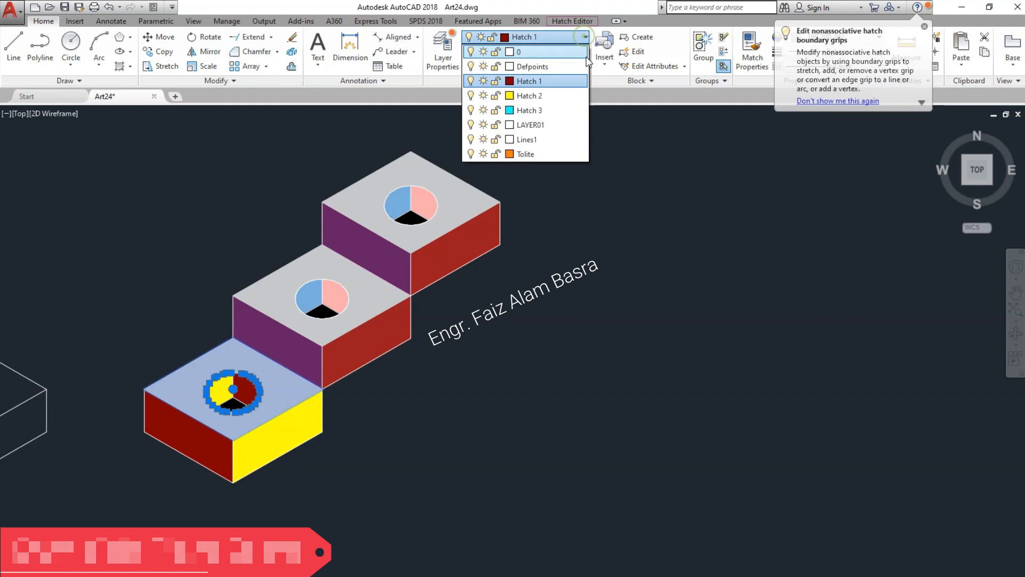
click(559, 111)
click(833, 37)
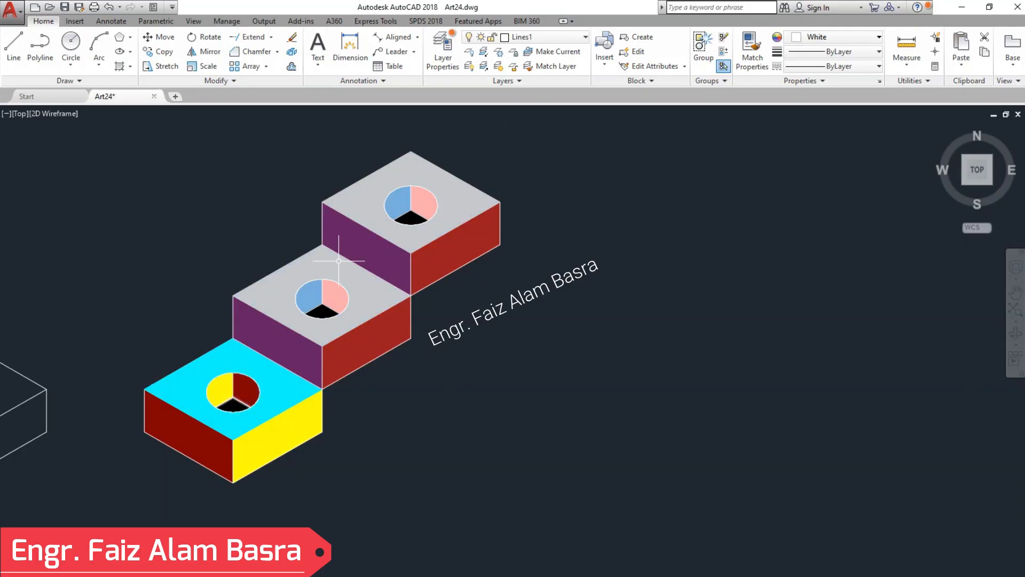
Put the black floor sector hatch inside the lowest box's opening on layer LAYER01 with colour ByLayer.
click(585, 38)
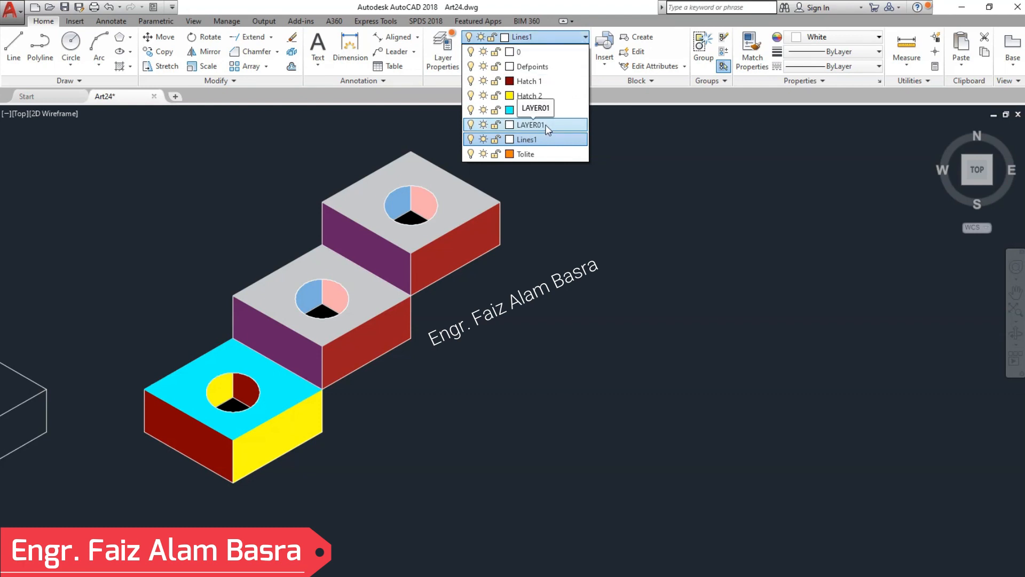
click(231, 404)
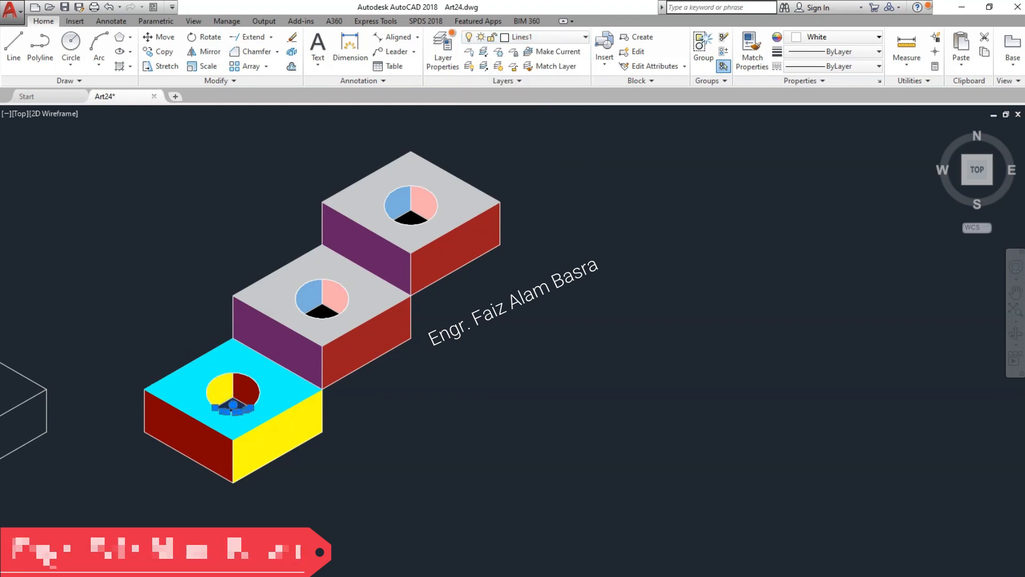
click(44, 22)
click(588, 40)
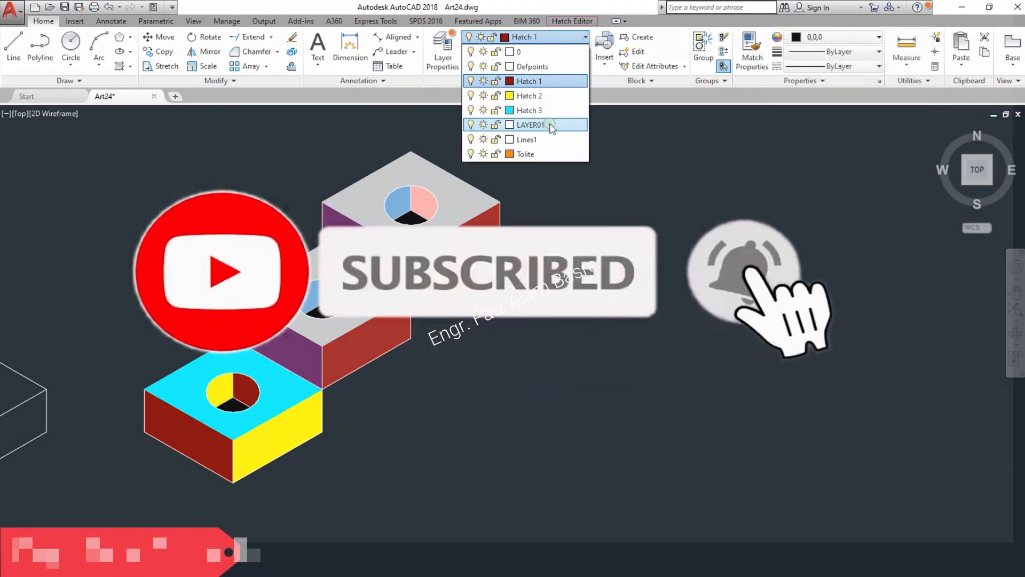
click(552, 126)
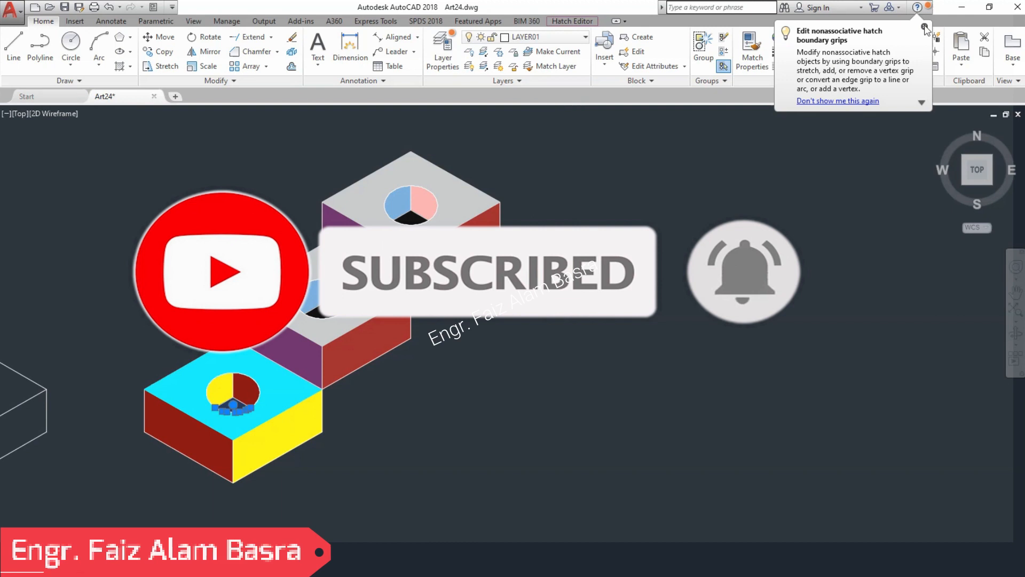
click(925, 27)
click(878, 37)
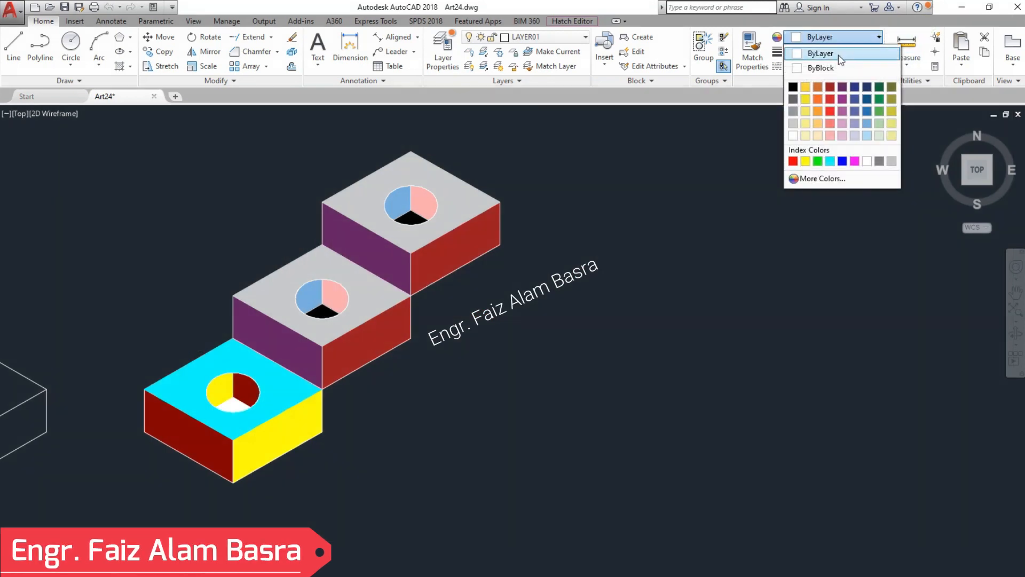
click(850, 53)
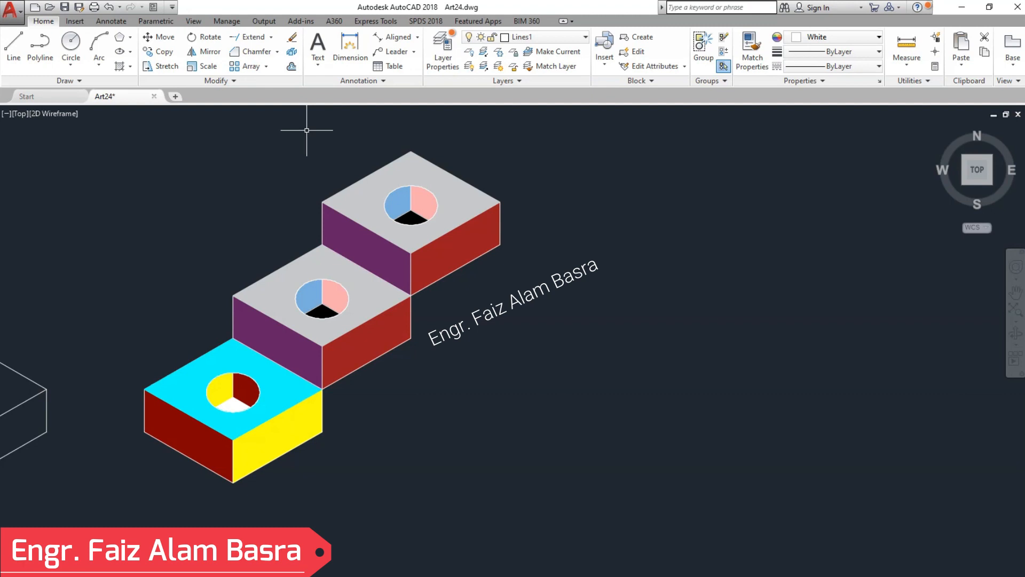
Delete the two upper box copies, keeping only the recoloured lowest box.
mouse_move(299, 124)
mouse_down()
mouse_move(522, 298)
mouse_move(567, 352)
mouse_move(332, 167)
mouse_move(265, 134)
mouse_up()
key(Delete)
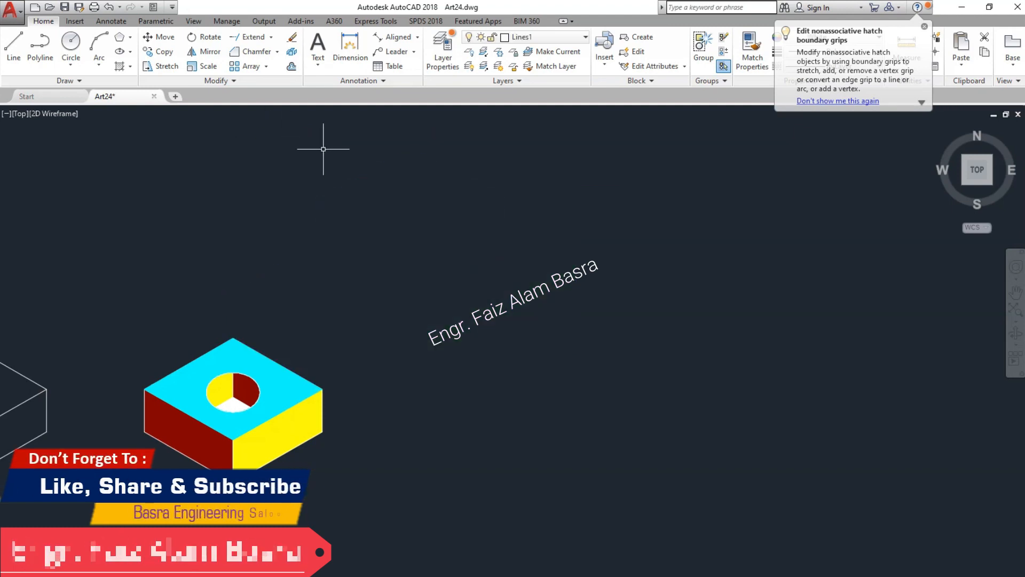
click(237, 396)
key(Escape)
Copy the box by its bottom corner onto the right upper corner of each preceding box, placing five diagonally rising copies.
scroll(213, 426, up, 4)
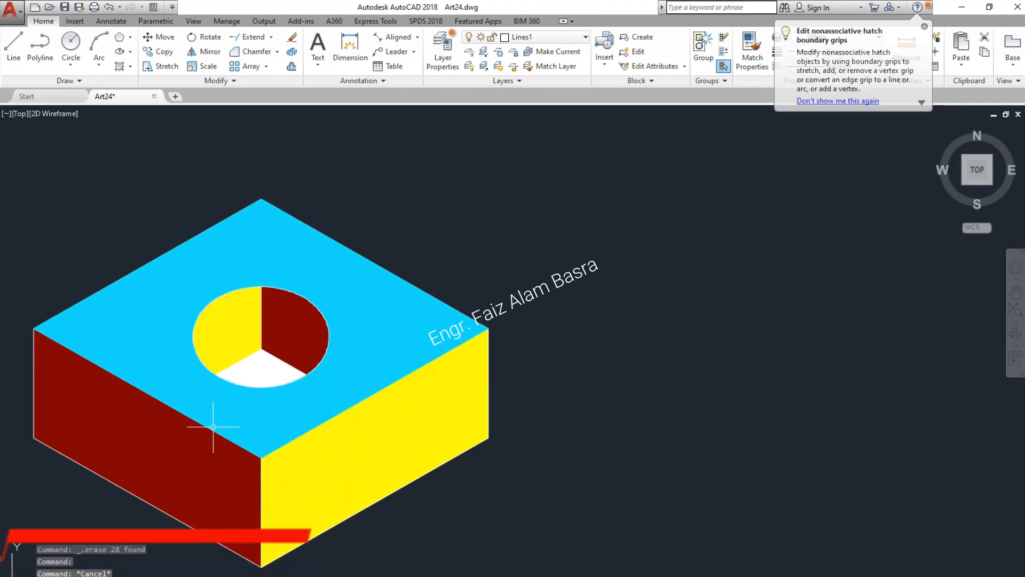
scroll(214, 382, down, 2)
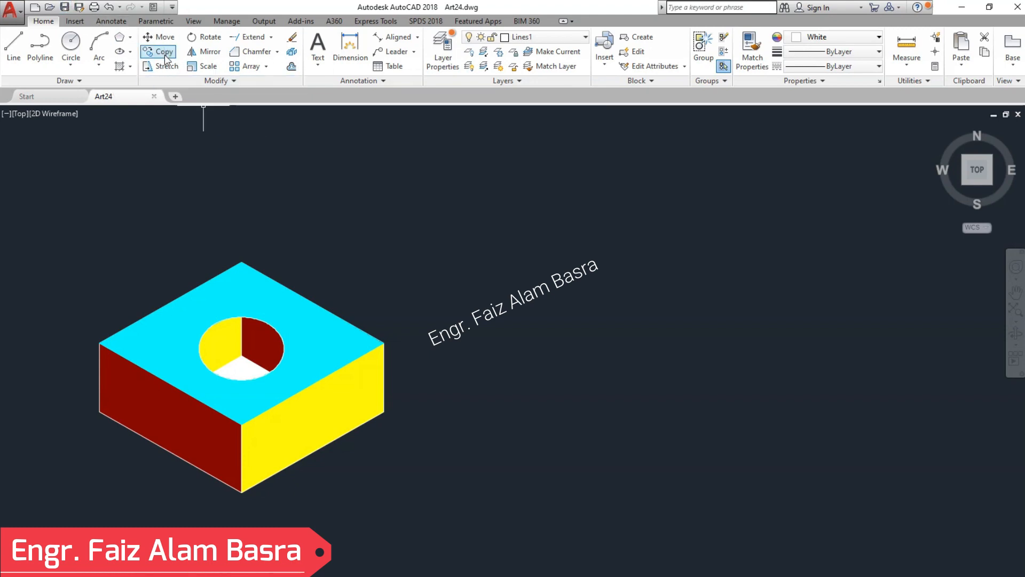
click(474, 512)
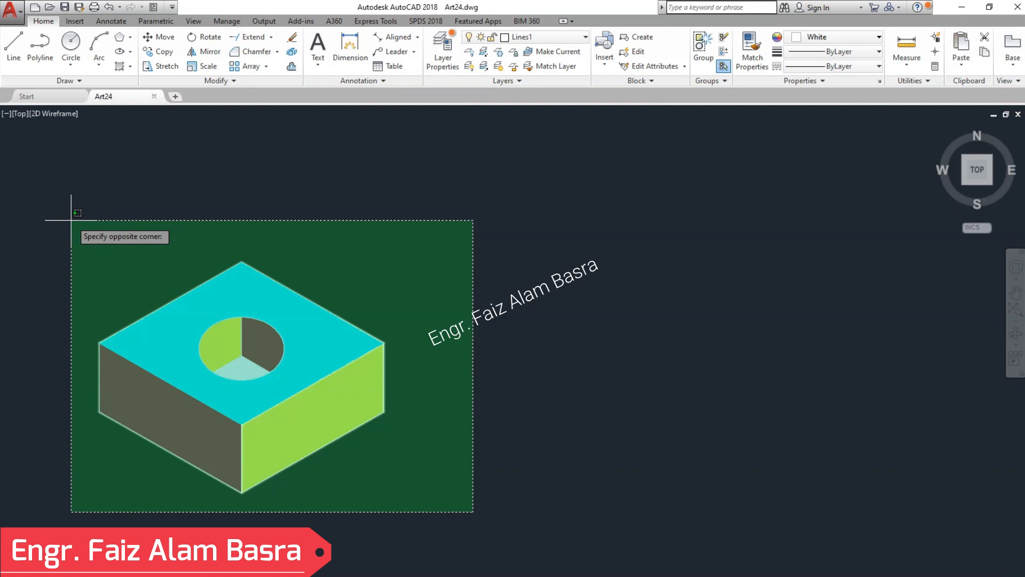
click(53, 206)
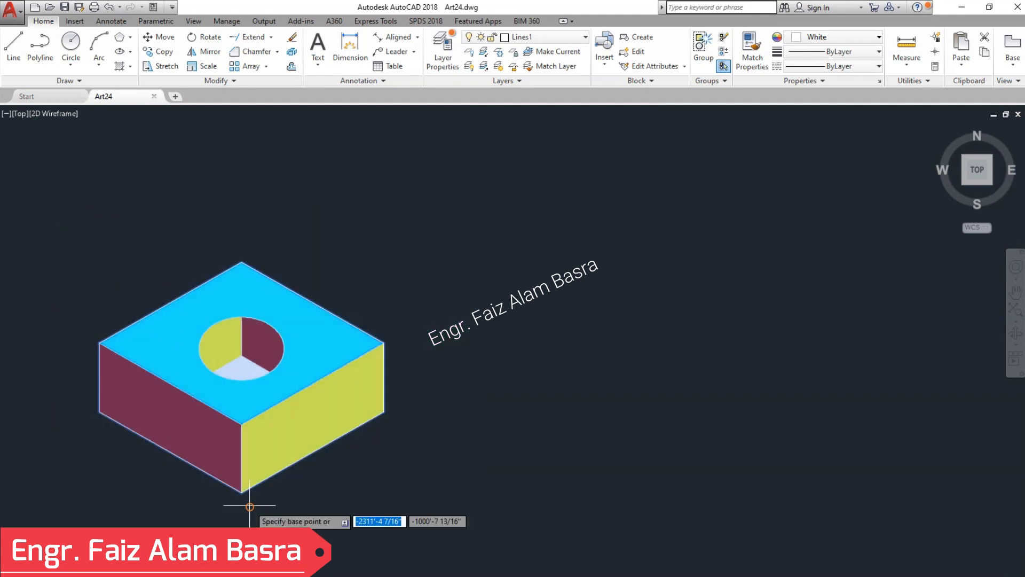
click(242, 492)
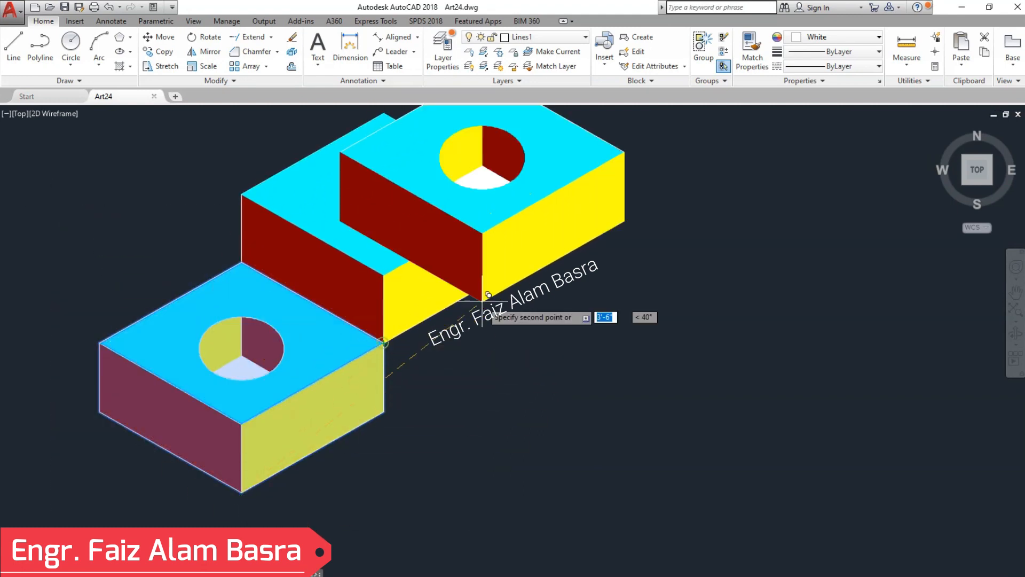
click(531, 170)
scroll(213, 454, down, 6)
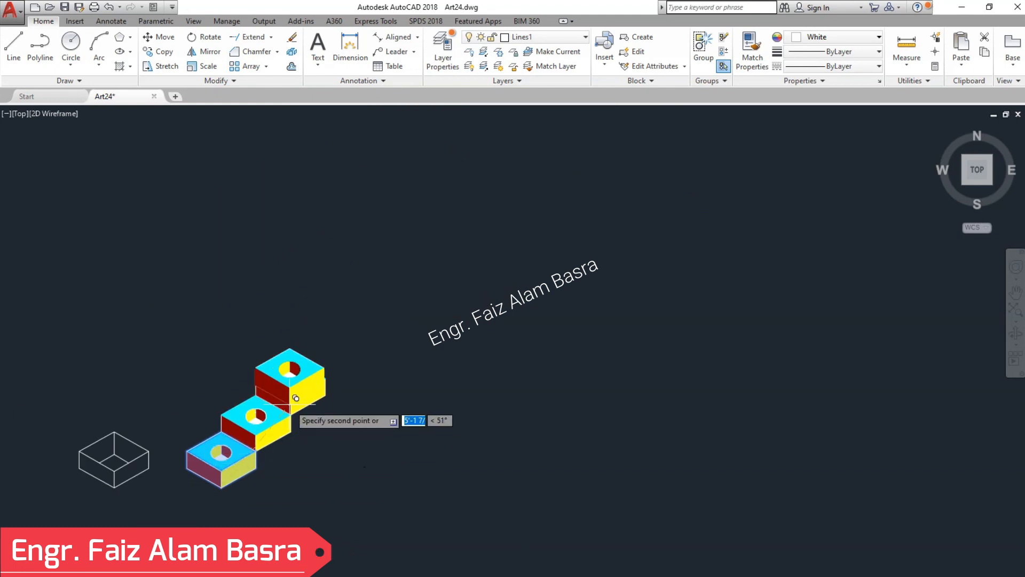
scroll(320, 374, up, 4)
click(316, 382)
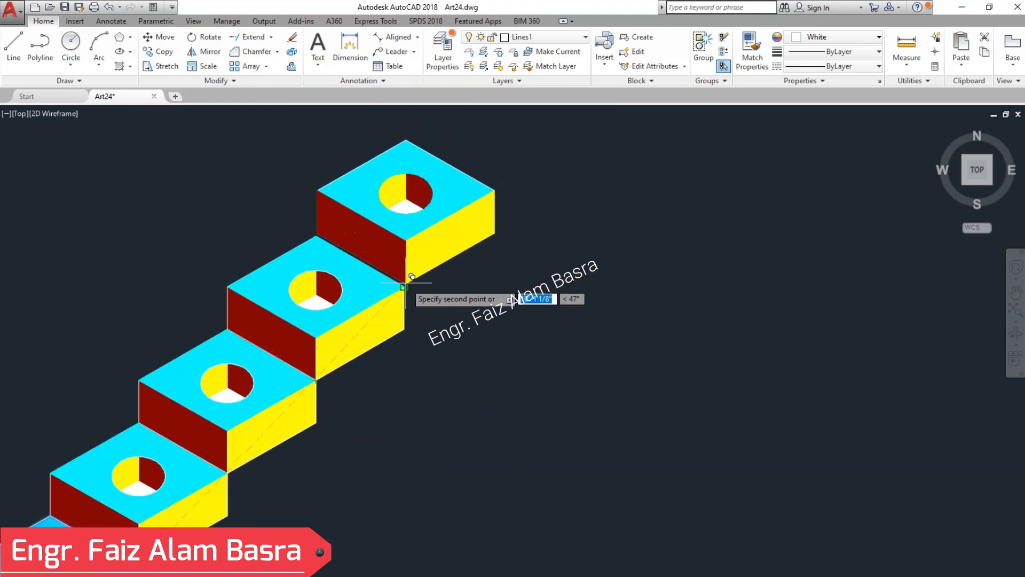
click(404, 284)
click(493, 191)
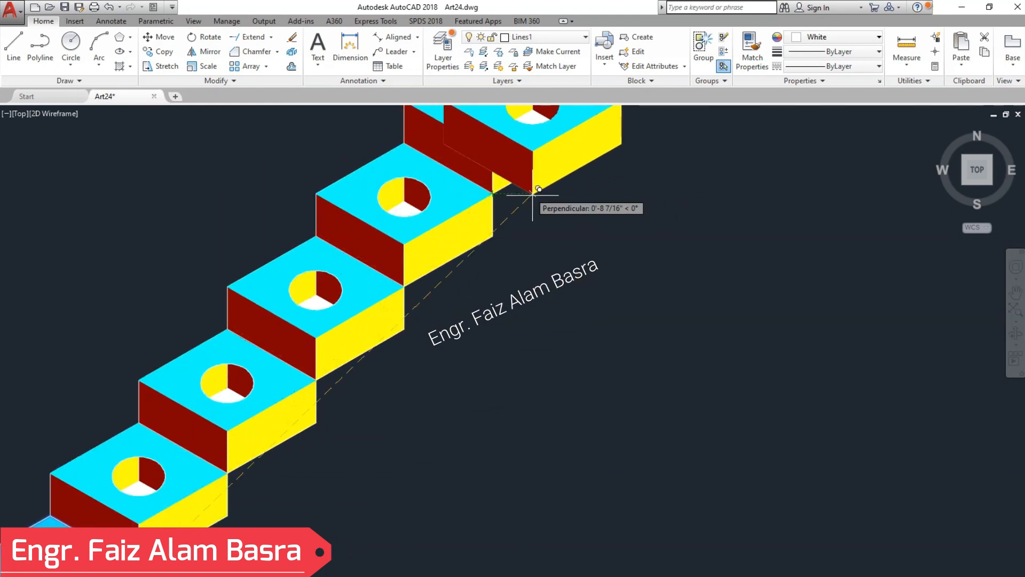
Extend the rising diagonal with four more copies, completing a stepped row of ten boxes.
scroll(427, 337, down, 2)
click(528, 187)
scroll(254, 401, down, 2)
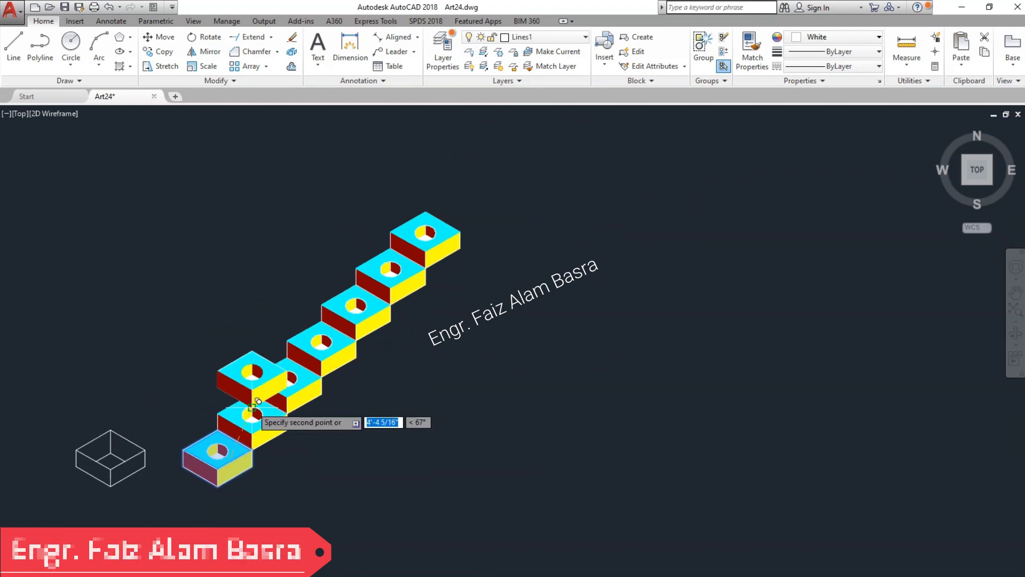
scroll(495, 218, up, 6)
scroll(495, 218, down, 4)
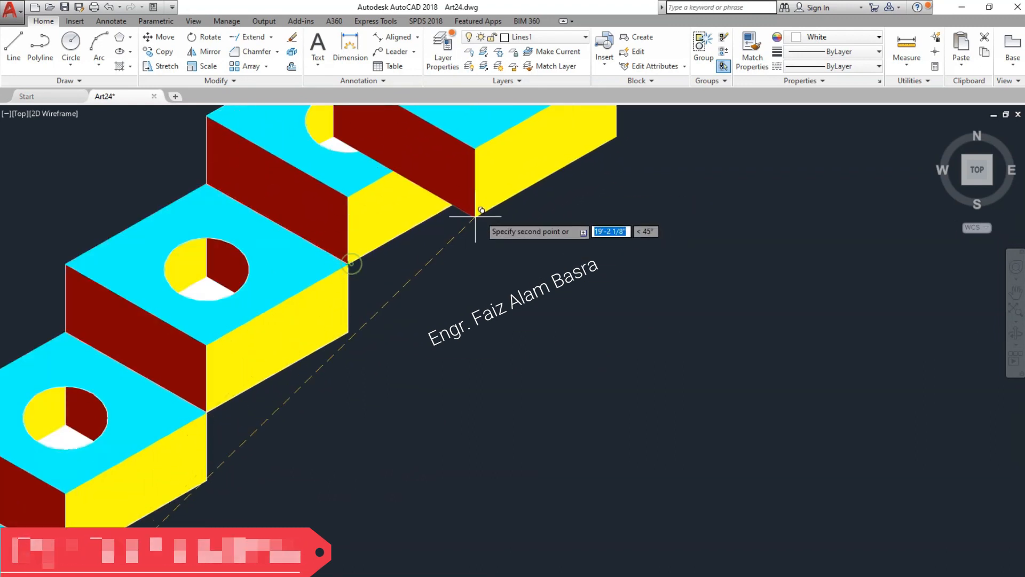
click(460, 288)
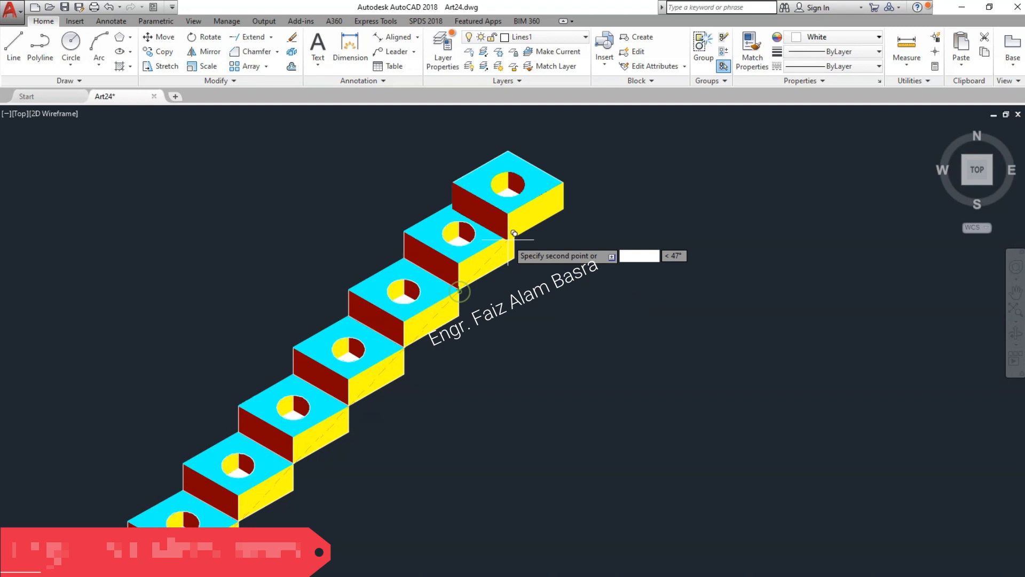
scroll(395, 368, down, 3)
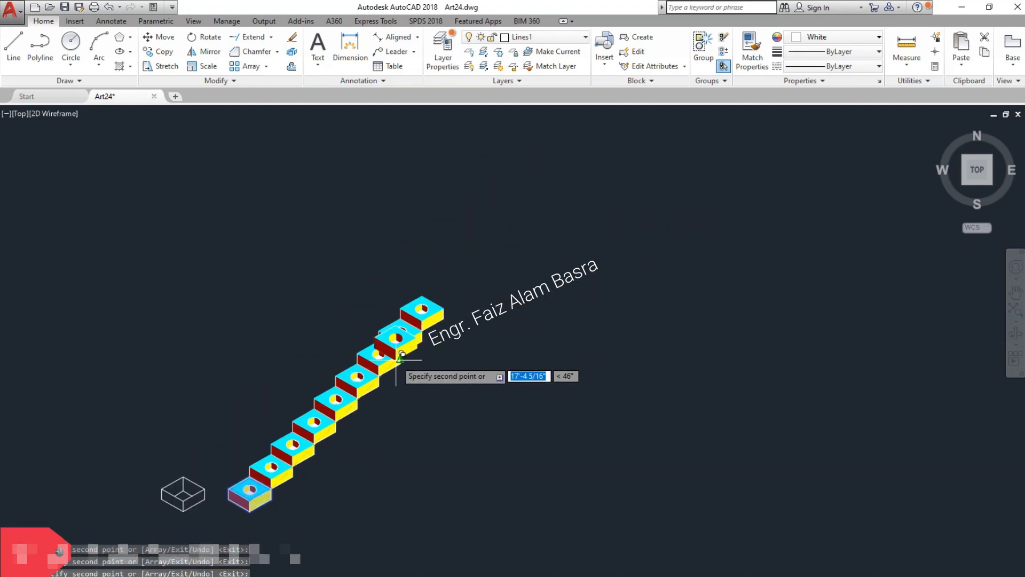
scroll(250, 512, up, 2)
scroll(443, 265, up, 2)
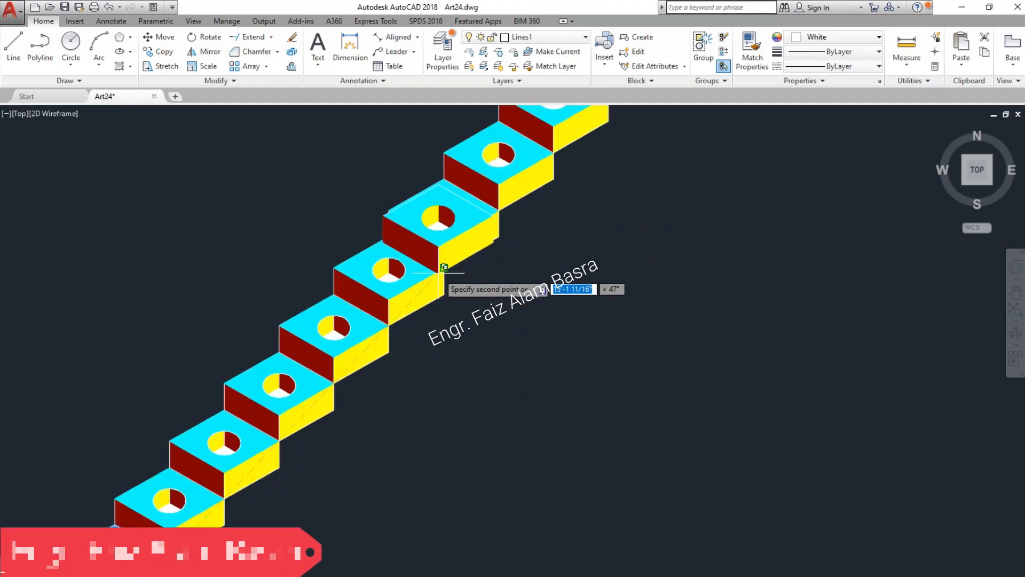
scroll(443, 267, down, 2)
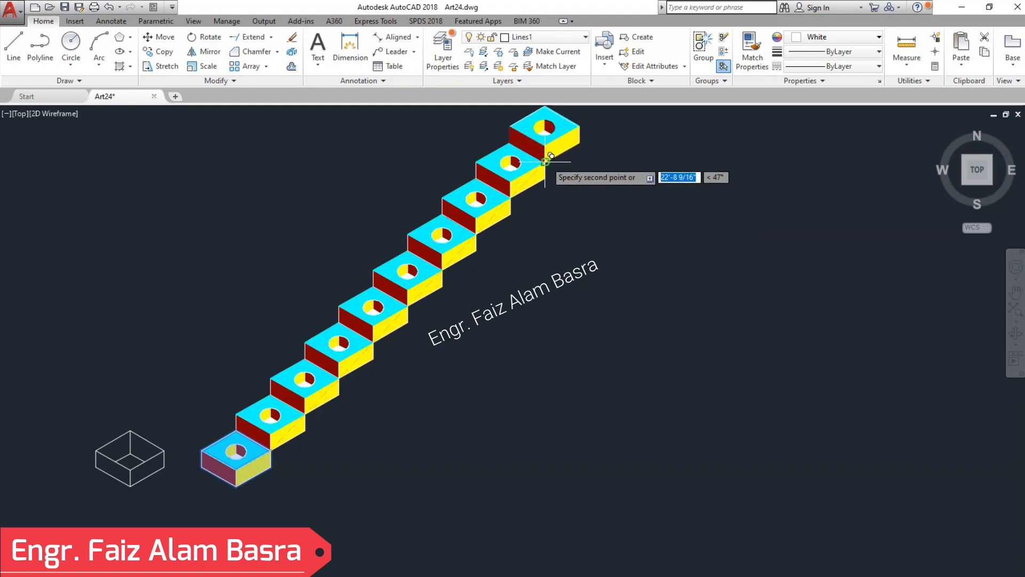
scroll(395, 371, down, 2)
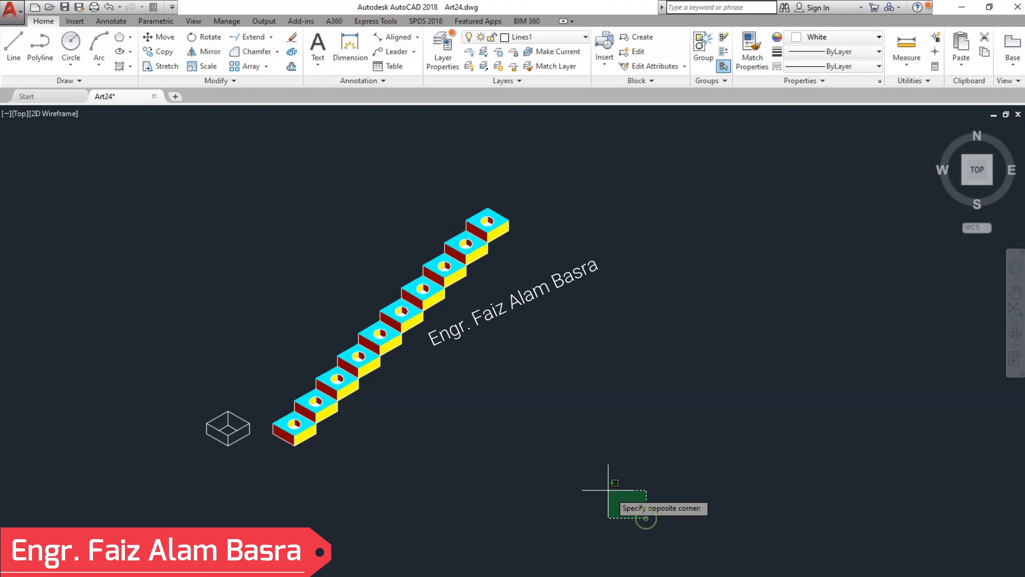
click(261, 174)
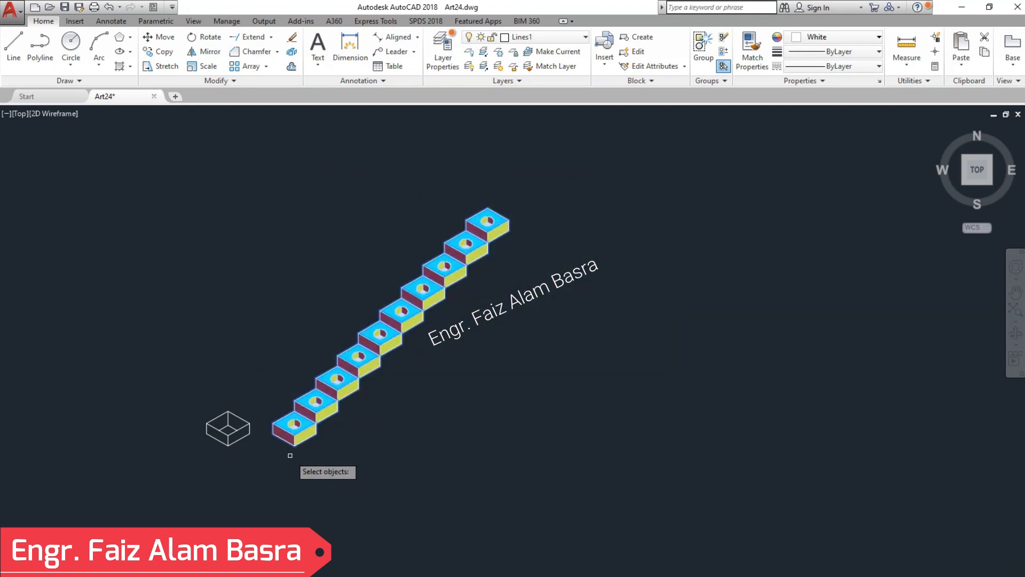
scroll(288, 452, up, 6)
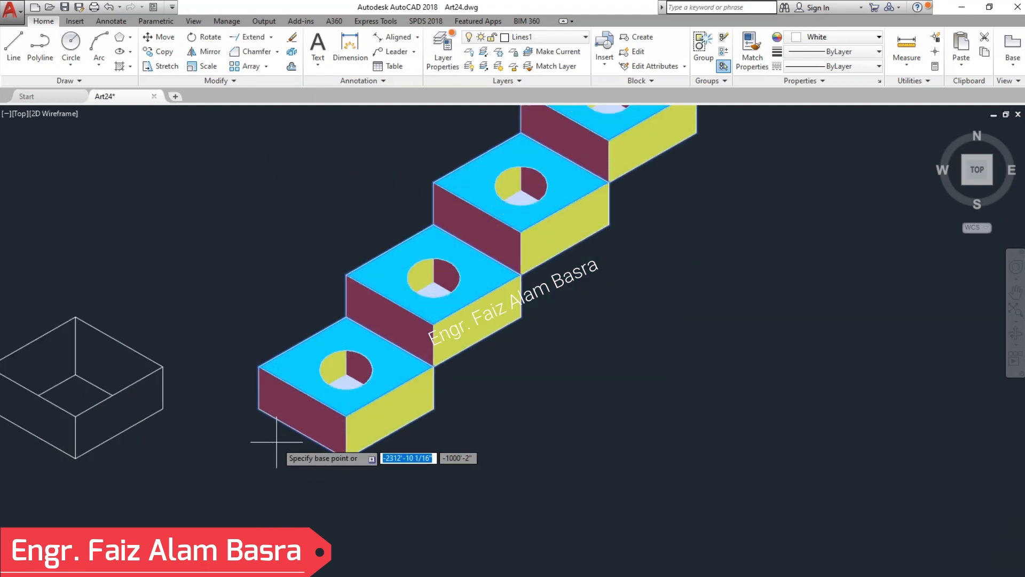
click(259, 409)
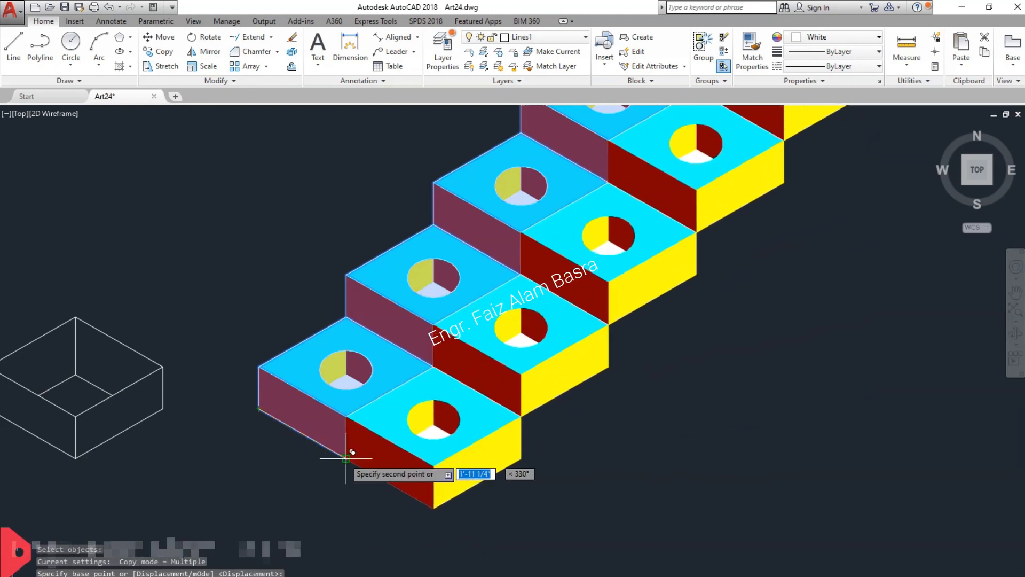
click(346, 457)
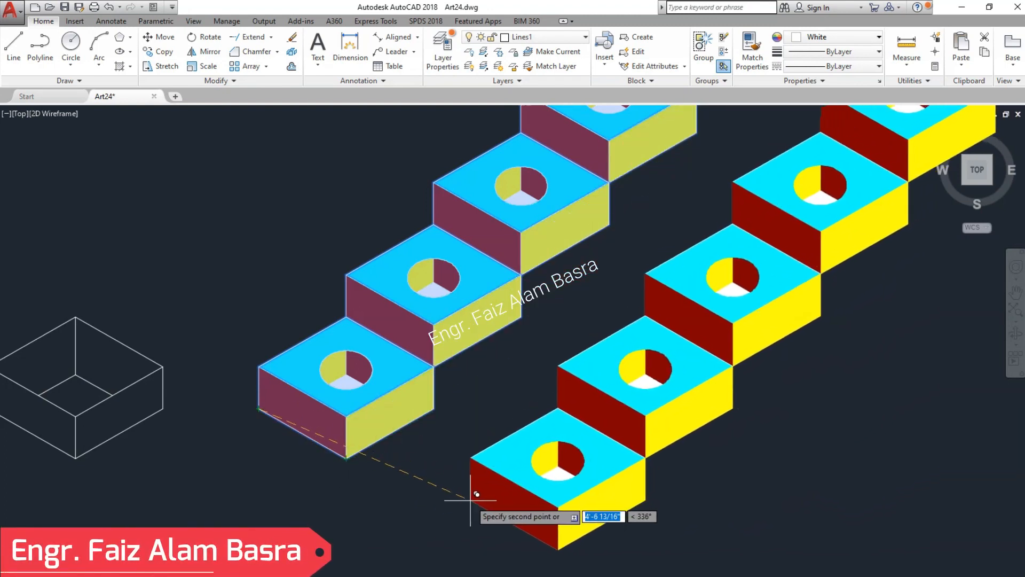
key(Escape)
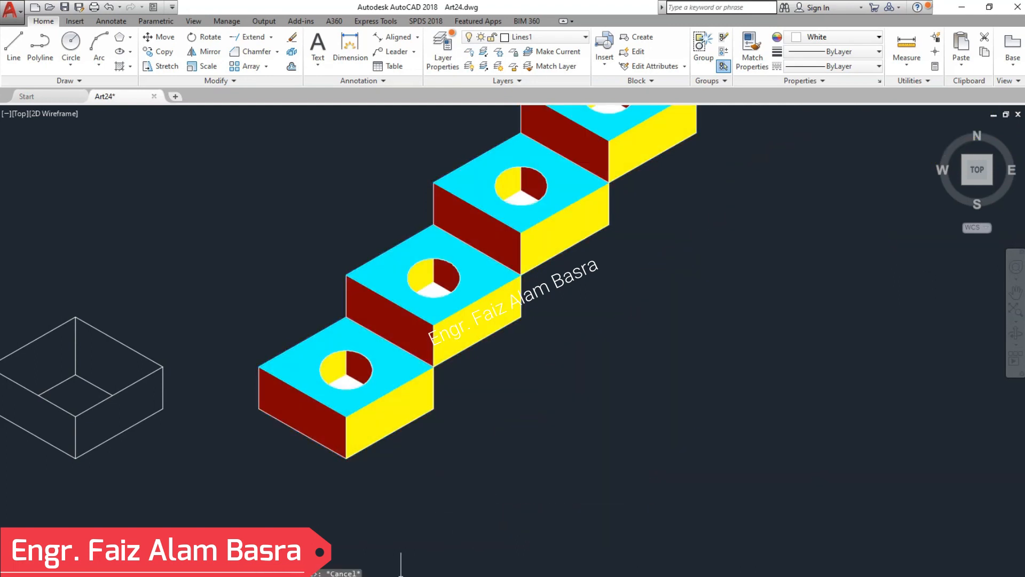
Try copying the ten-box row by its lowest box's left lower corner to a separate spot below and right, and undo the copy.
scroll(267, 373, down, 4)
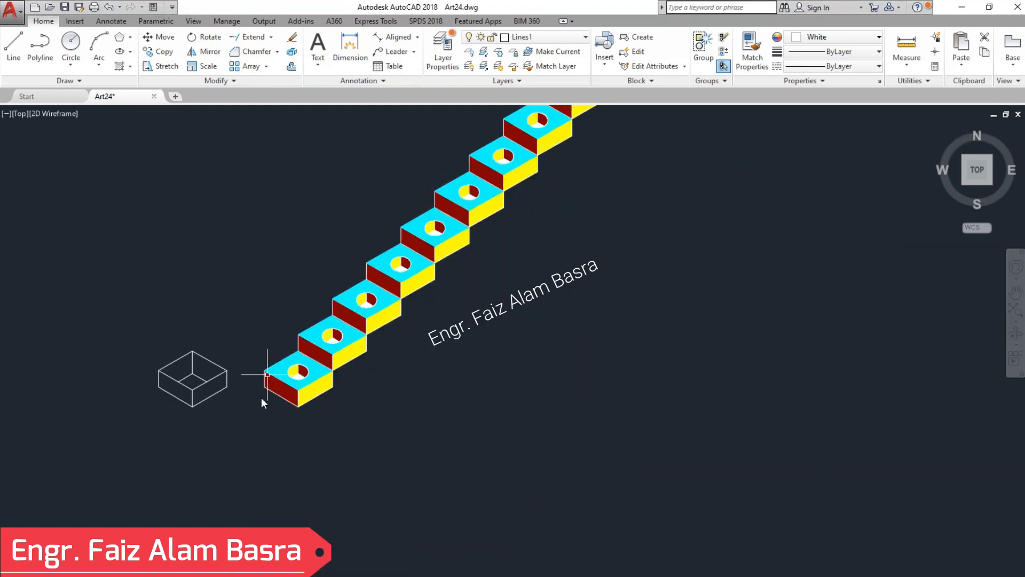
scroll(261, 393, down, 2)
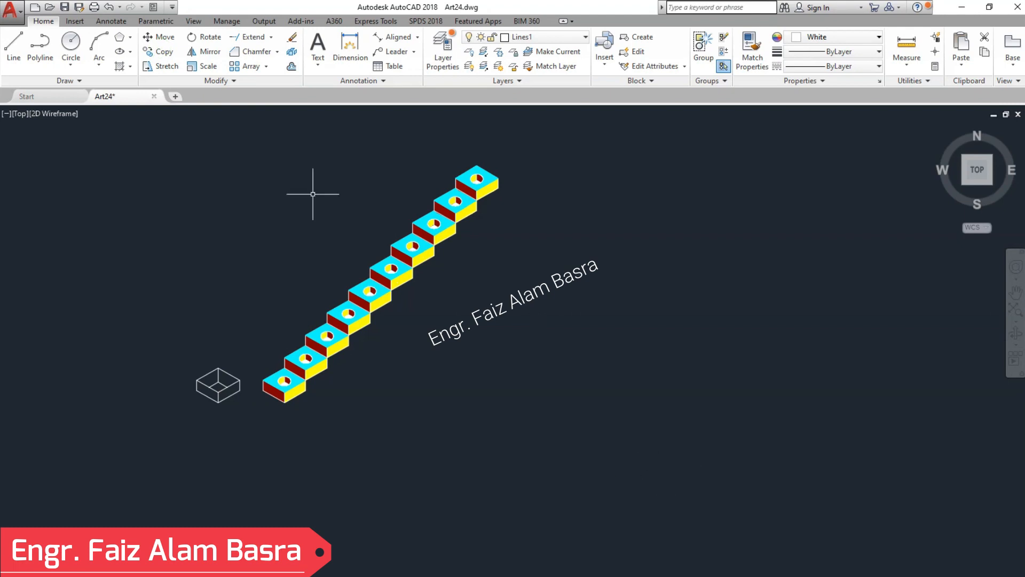
click(586, 504)
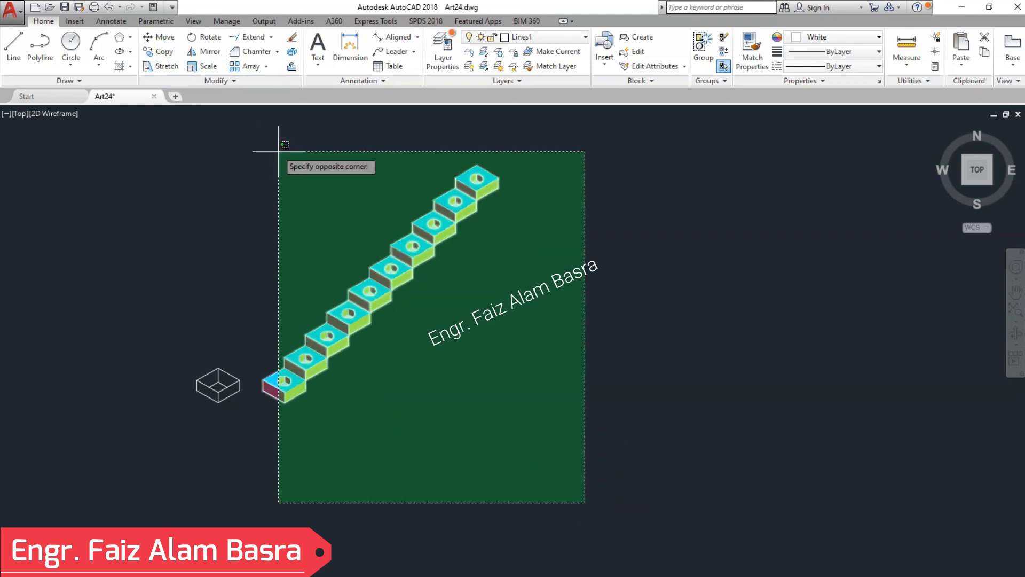
click(224, 137)
scroll(305, 373, up, 3)
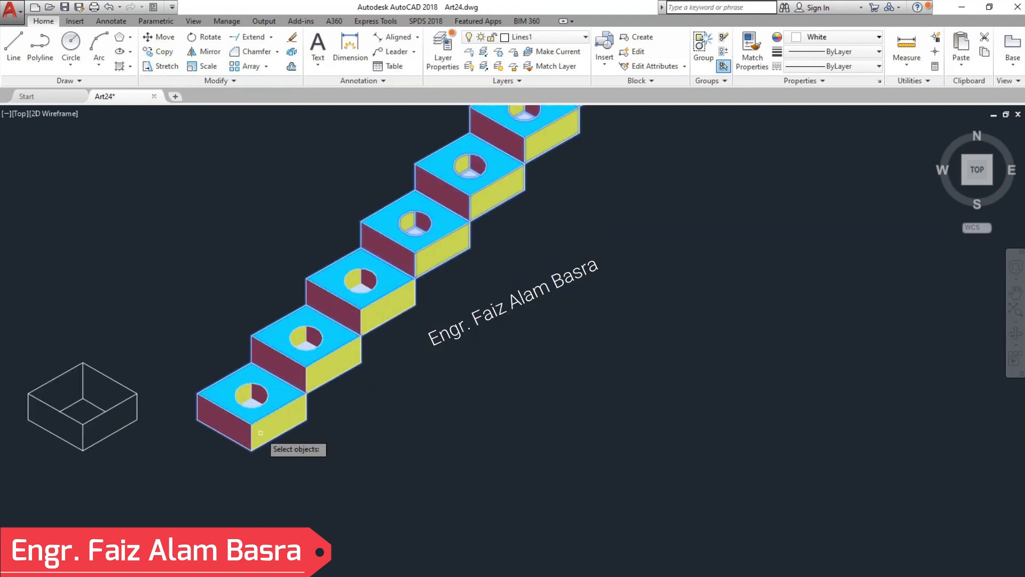
scroll(260, 433, up, 2)
click(158, 412)
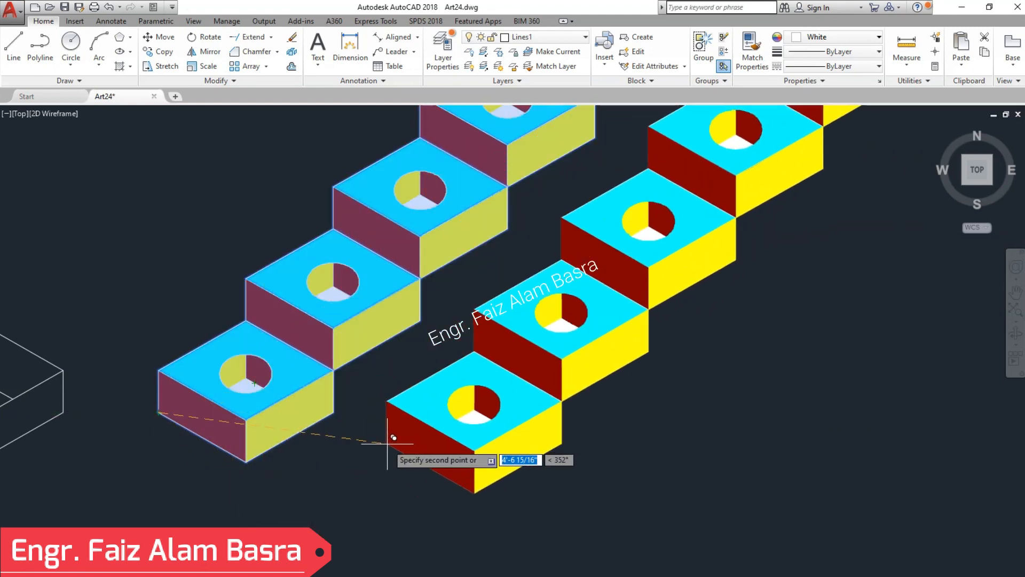
scroll(110, 334, down, 2)
scroll(299, 444, down, 2)
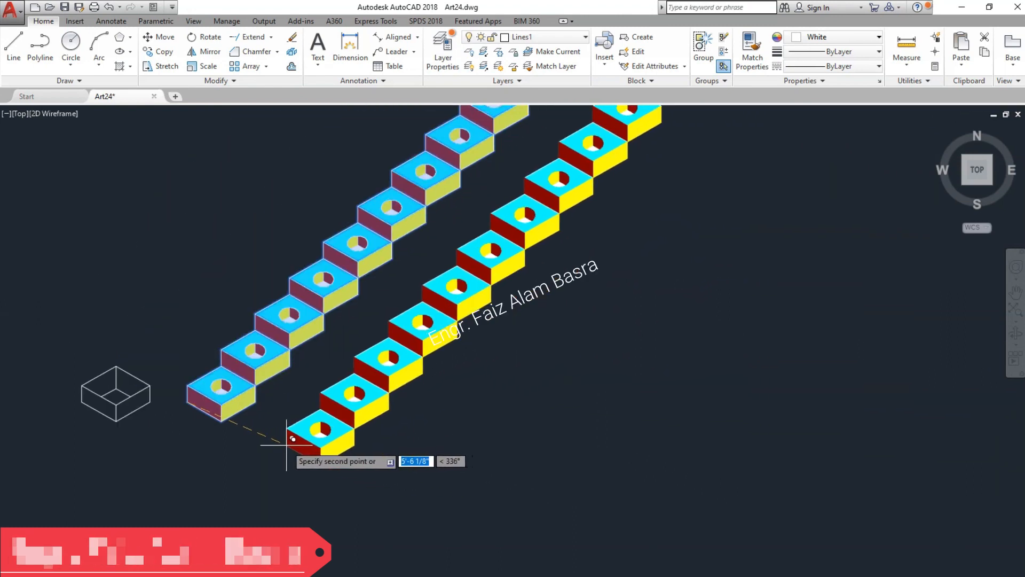
click(323, 459)
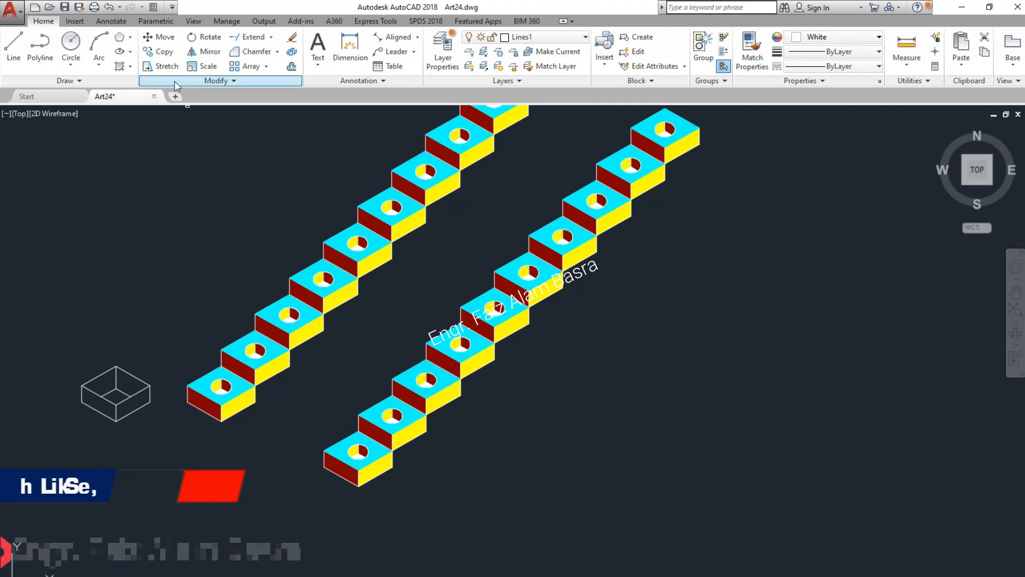
click(112, 8)
click(110, 7)
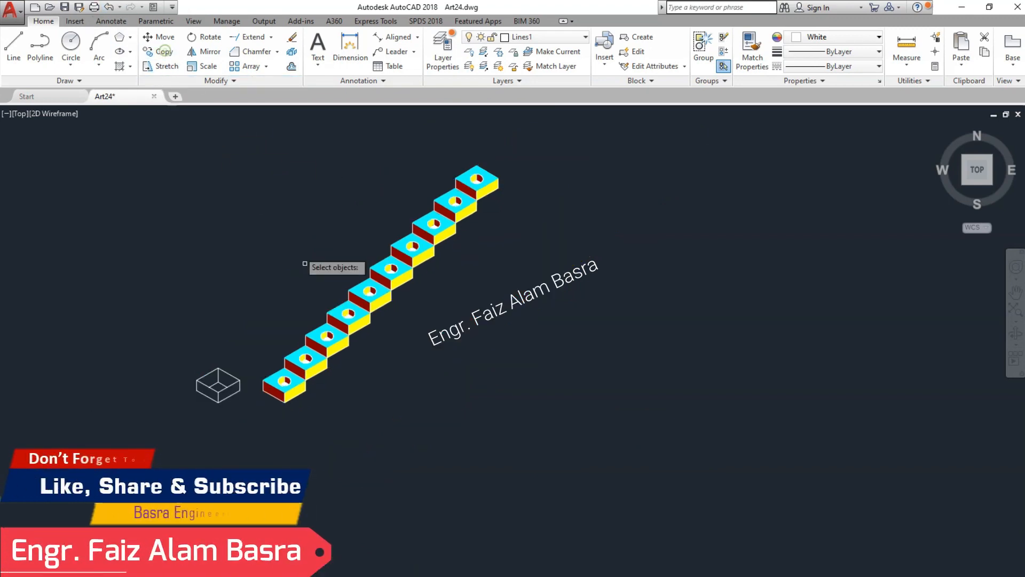
Copy the ten-box row by its lowest box's left upper corner, placing that point on the same box's bottom corner.
scroll(369, 398, down, 2)
click(545, 473)
click(294, 199)
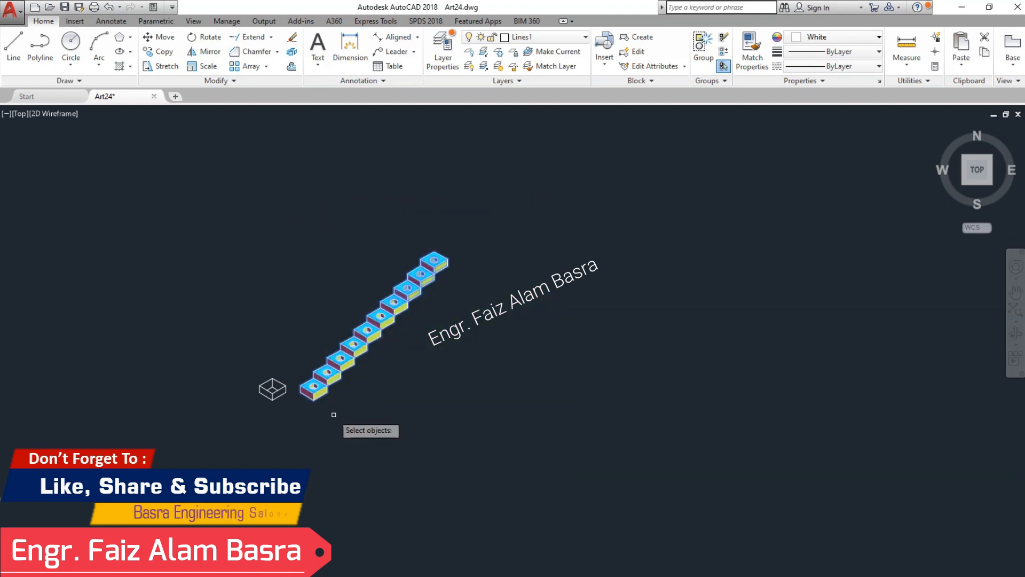
scroll(333, 410, up, 8)
scroll(200, 245, up, 2)
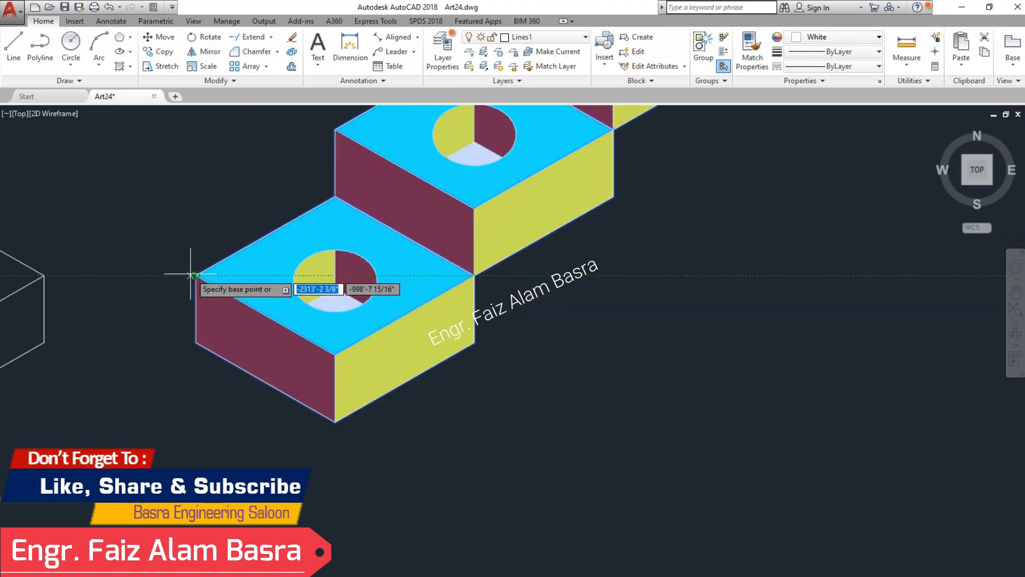
click(196, 275)
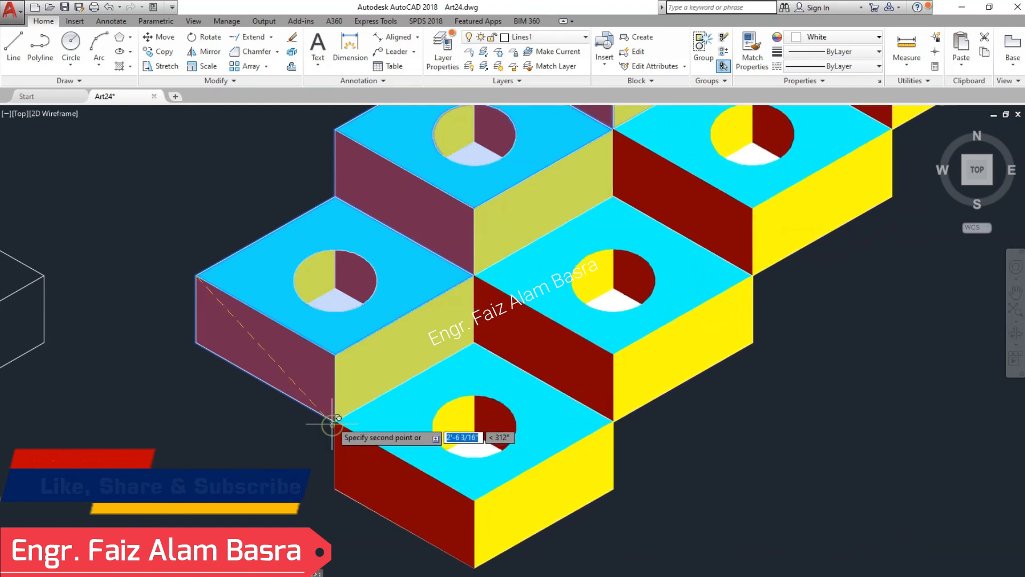
scroll(368, 368, down, 5)
scroll(314, 372, up, 5)
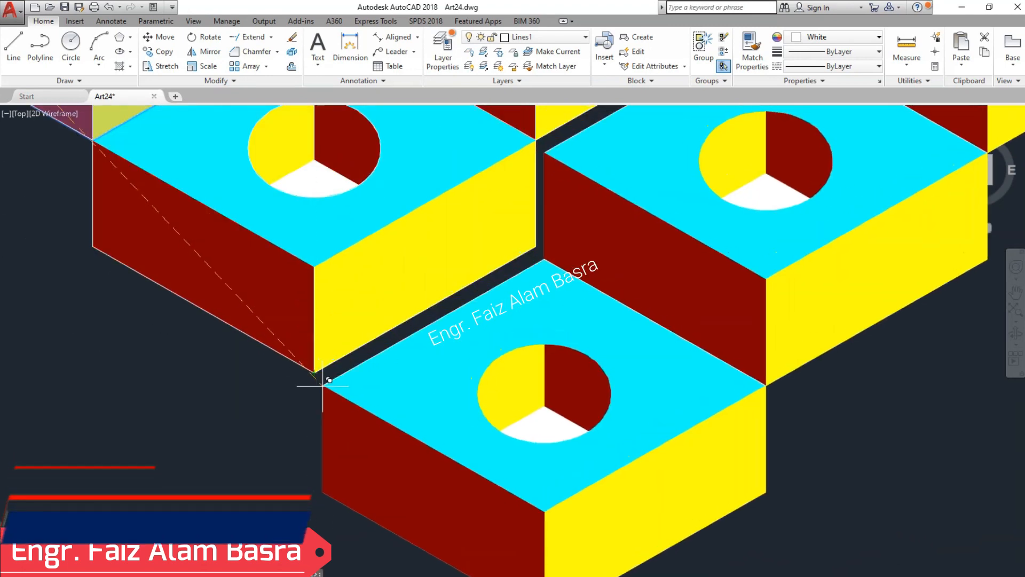
Continue copying the ten-box row, placing its base point on each previous copy's lowest bottom corner until ten rows form a diamond.
scroll(311, 370, down, 6)
scroll(352, 414, up, 3)
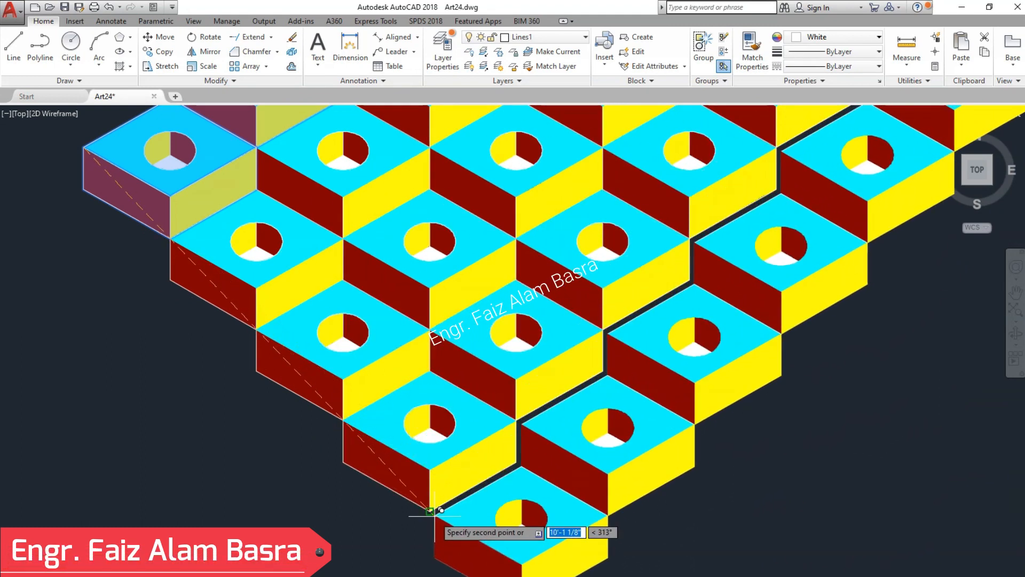
scroll(374, 470, down, 2)
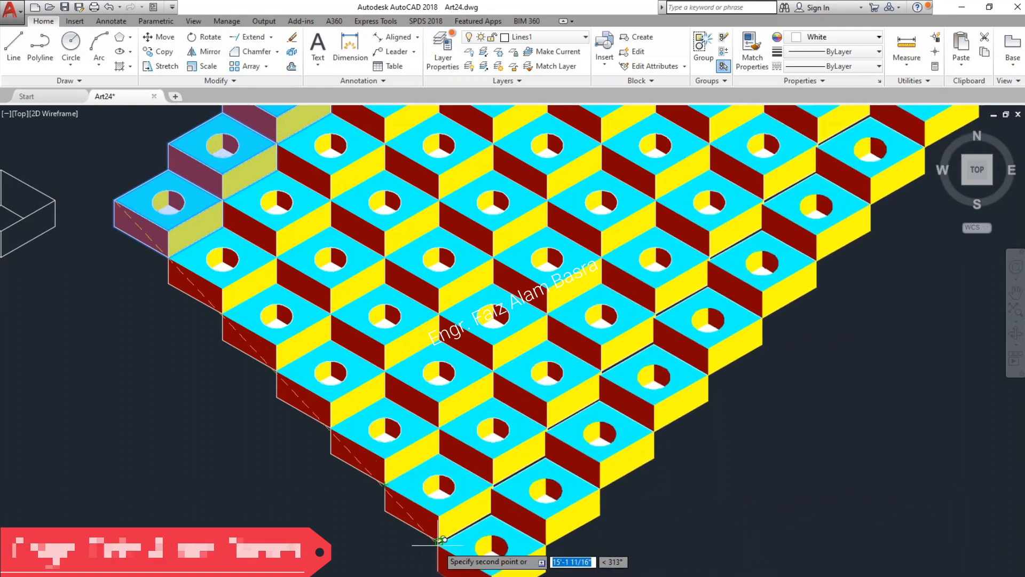
scroll(264, 367, down, 7)
scroll(272, 374, up, 9)
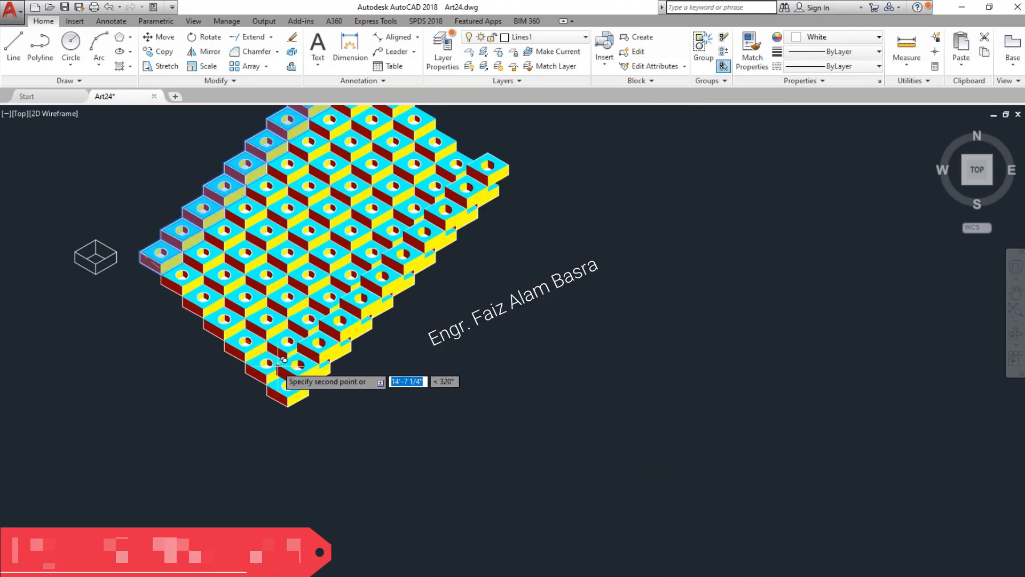
click(272, 415)
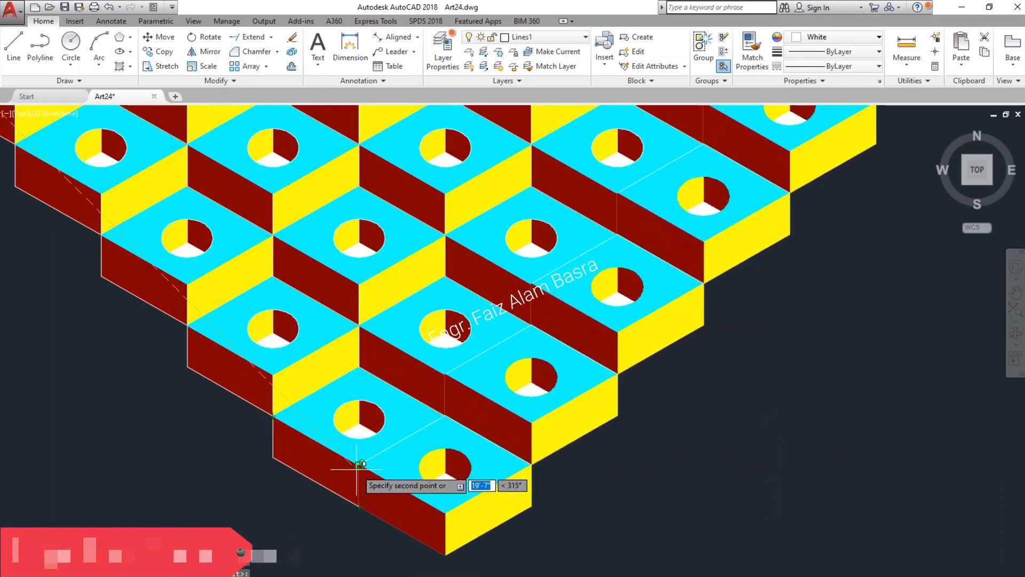
scroll(363, 411, down, 2)
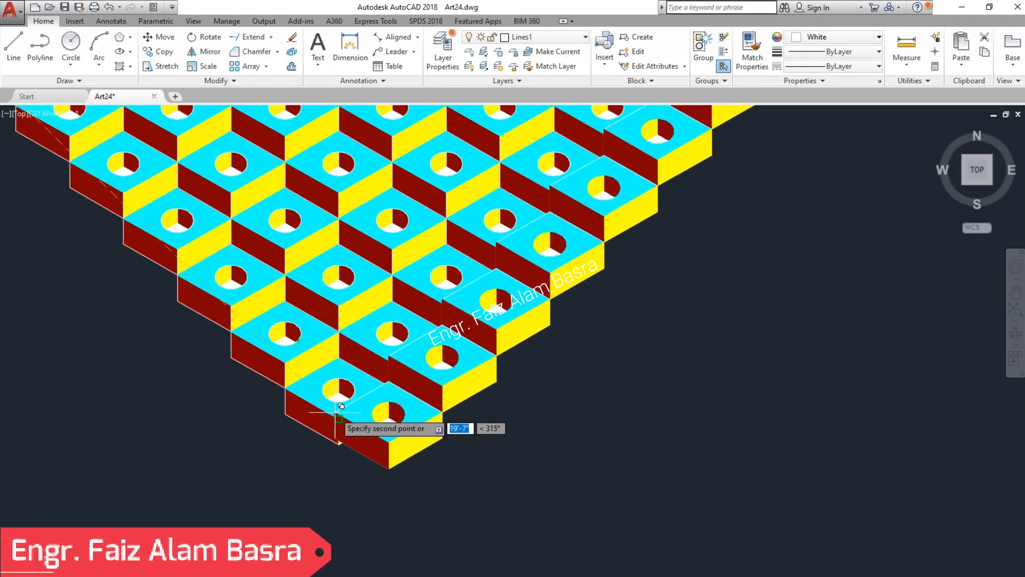
click(338, 443)
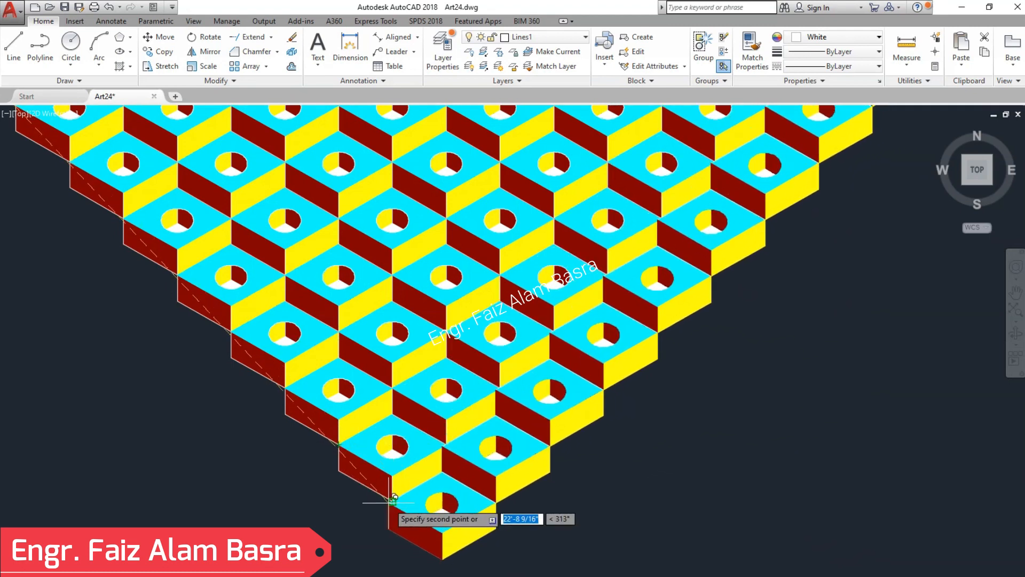
scroll(430, 497, down, 4)
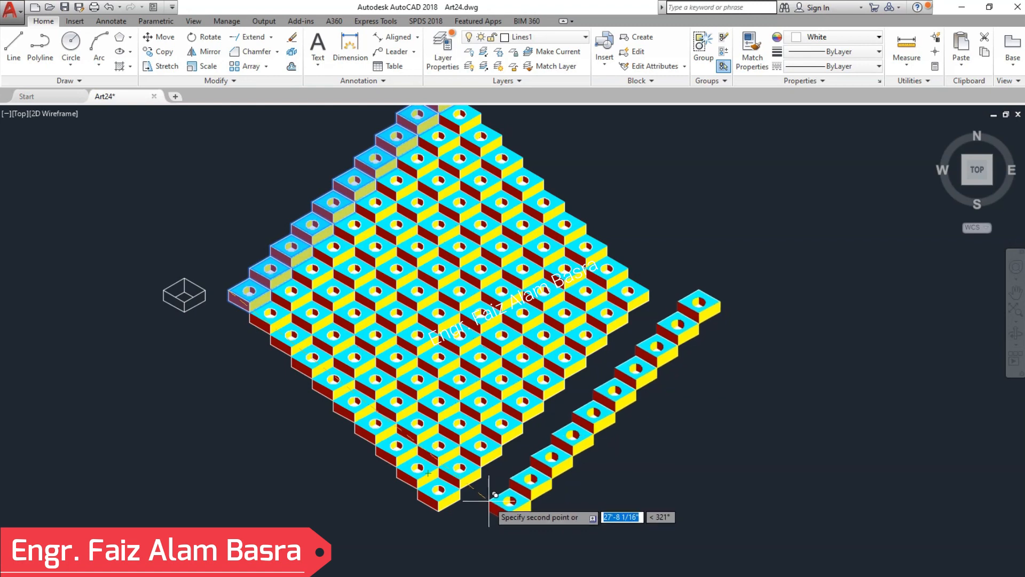
key(Escape)
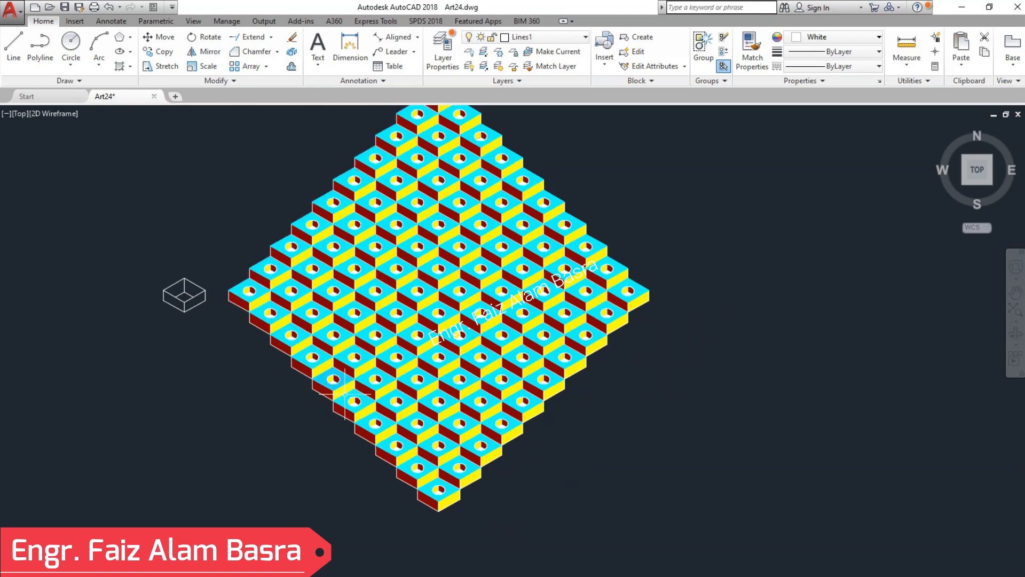
Examine the ten-by-ten diamond of boxes up close and as a whole, checking how neighbouring rows meet.
scroll(427, 272, up, 5)
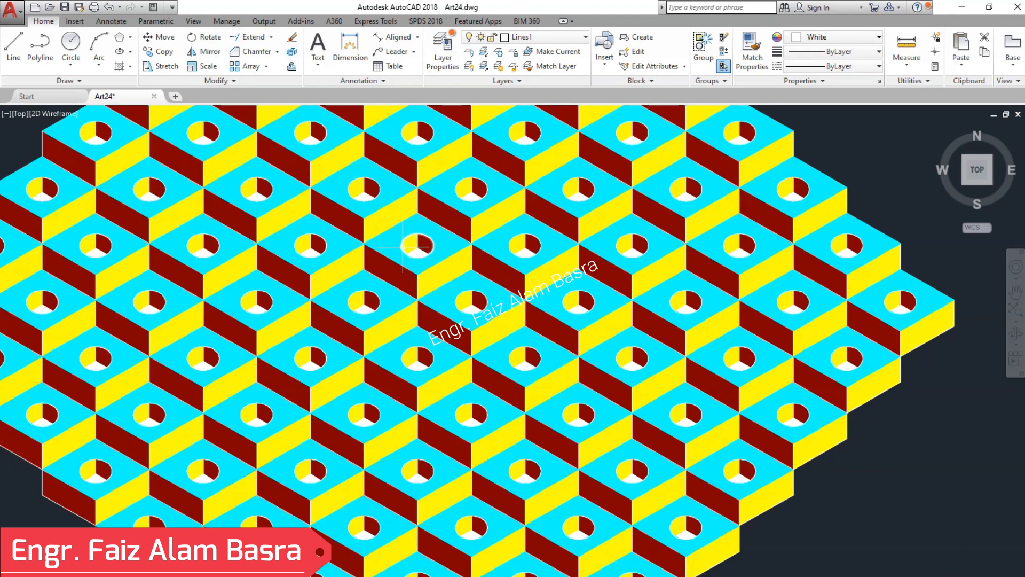
scroll(482, 242, down, 2)
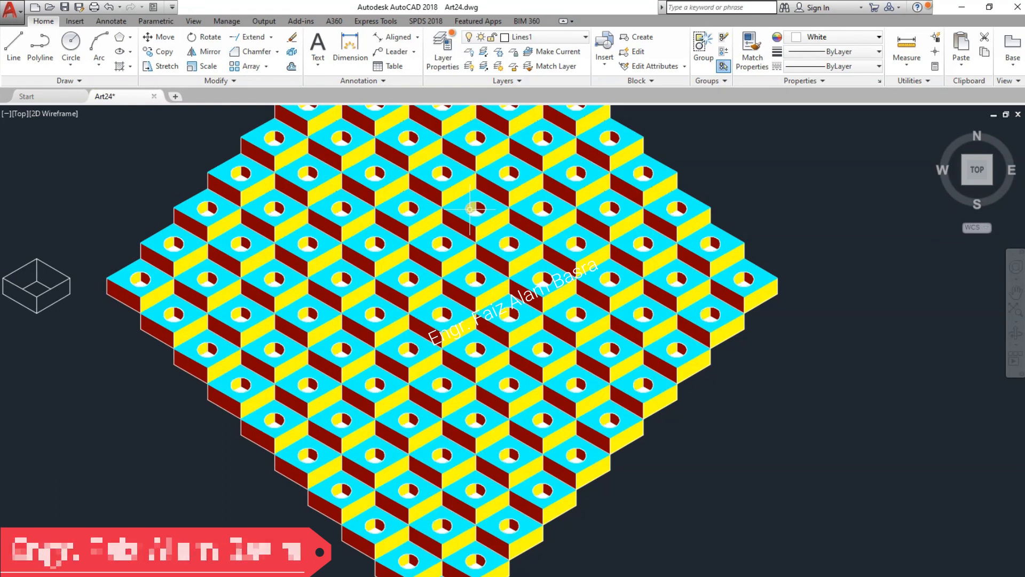
scroll(469, 208, down, 1)
scroll(447, 190, up, 4)
scroll(447, 191, down, 2)
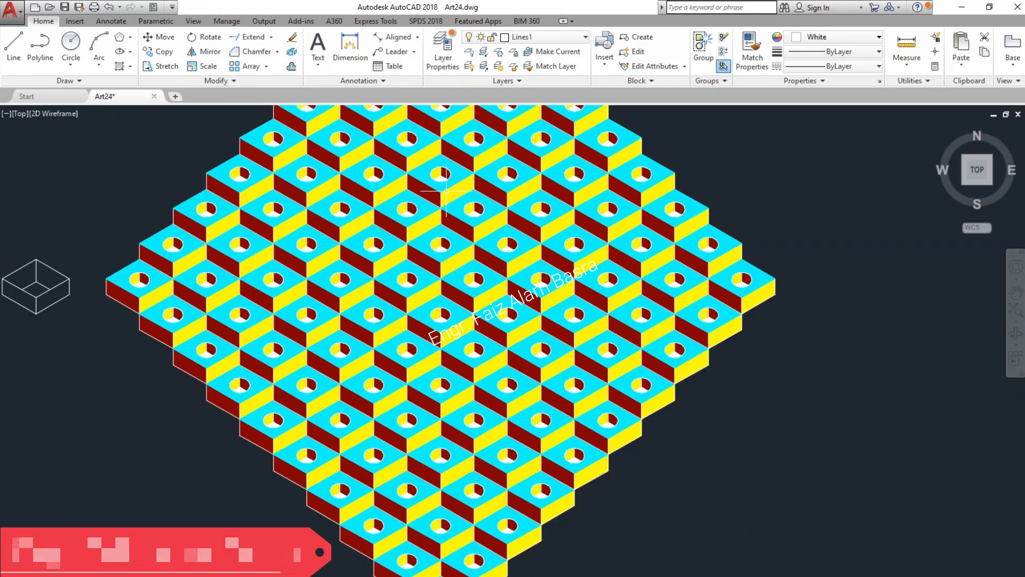
scroll(447, 191, up, 2)
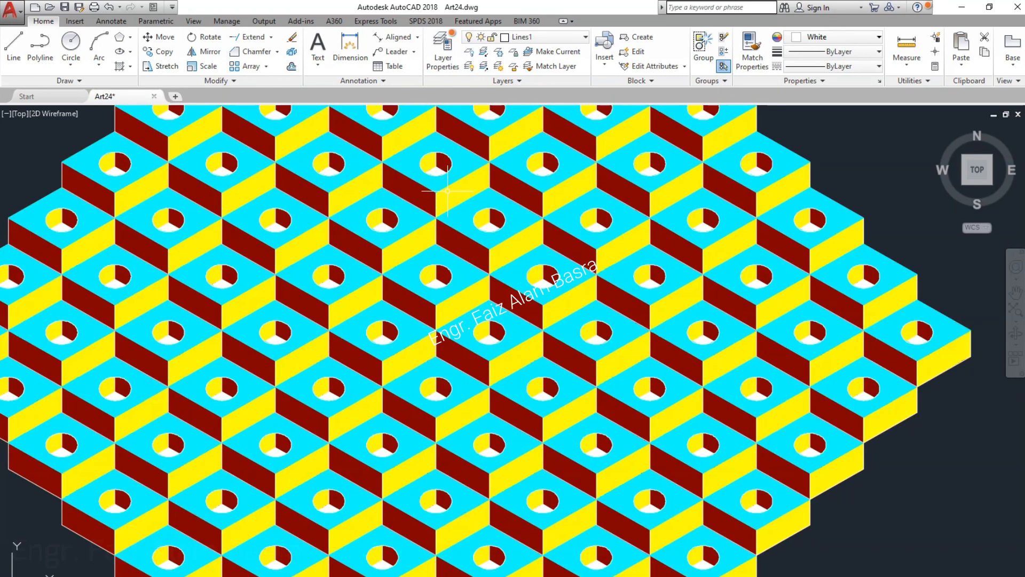
scroll(412, 194, down, 2)
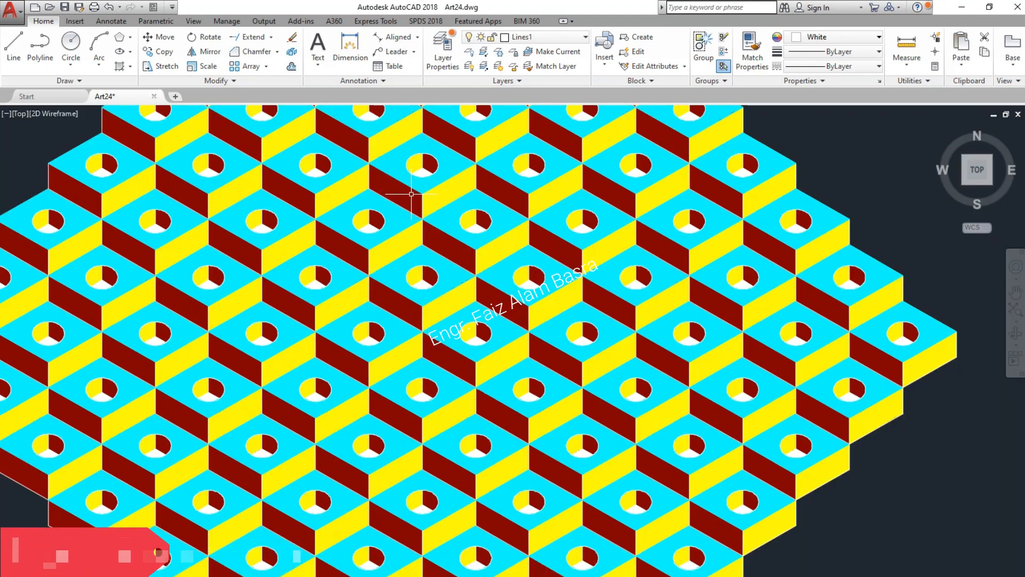
scroll(411, 194, up, 2)
scroll(411, 194, down, 6)
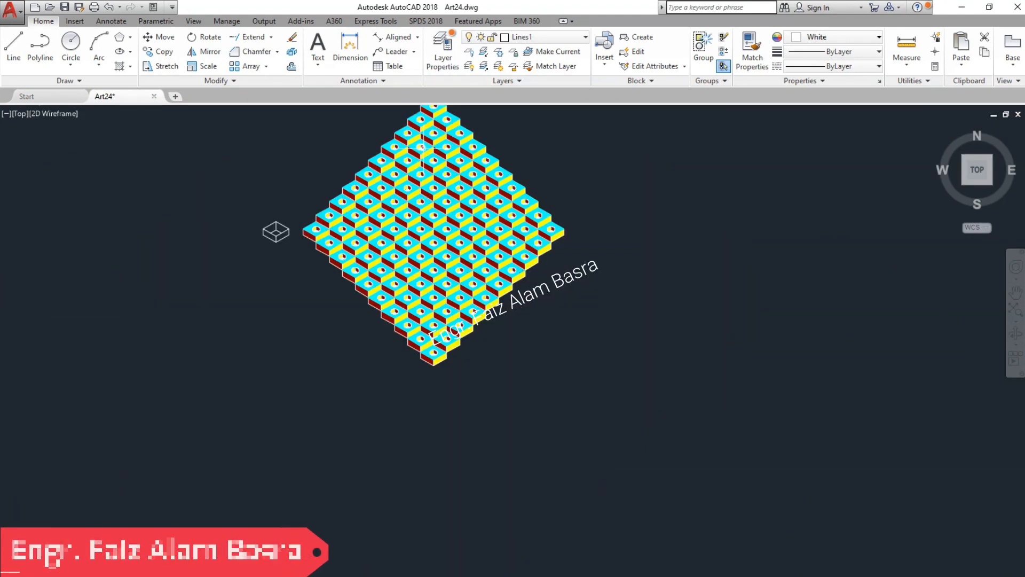
Copy the whole ten-by-ten pattern by its leftmost box's left upper corner, placing that point on the lowest box's bottom corner.
scroll(421, 146, down, 4)
scroll(405, 142, up, 2)
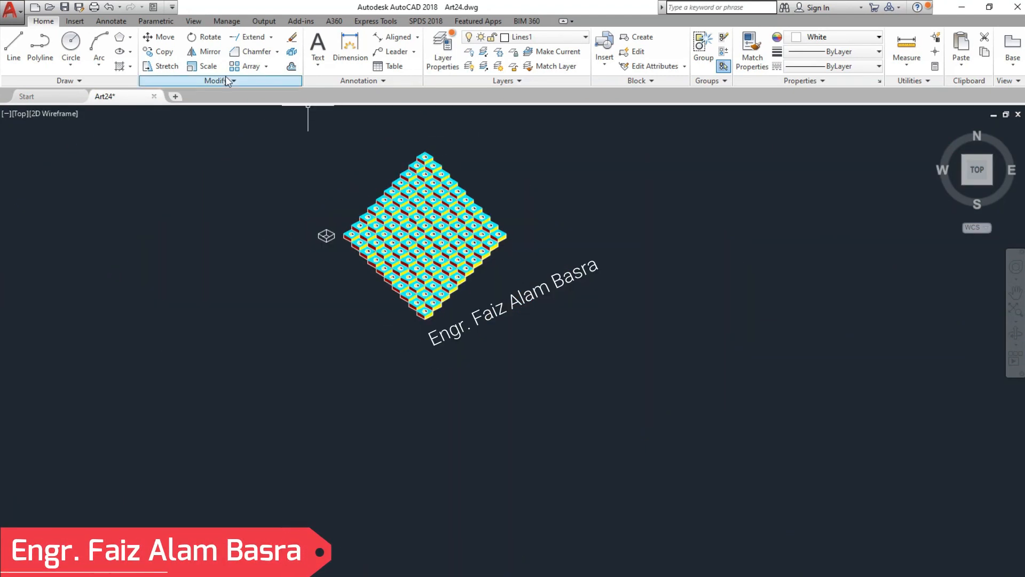
click(544, 373)
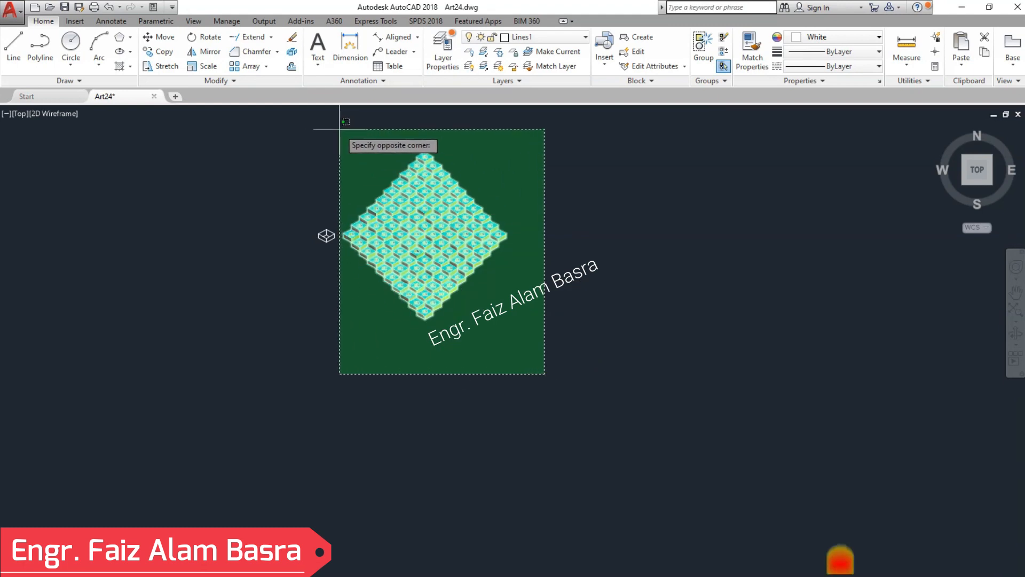
click(339, 128)
scroll(358, 233, up, 6)
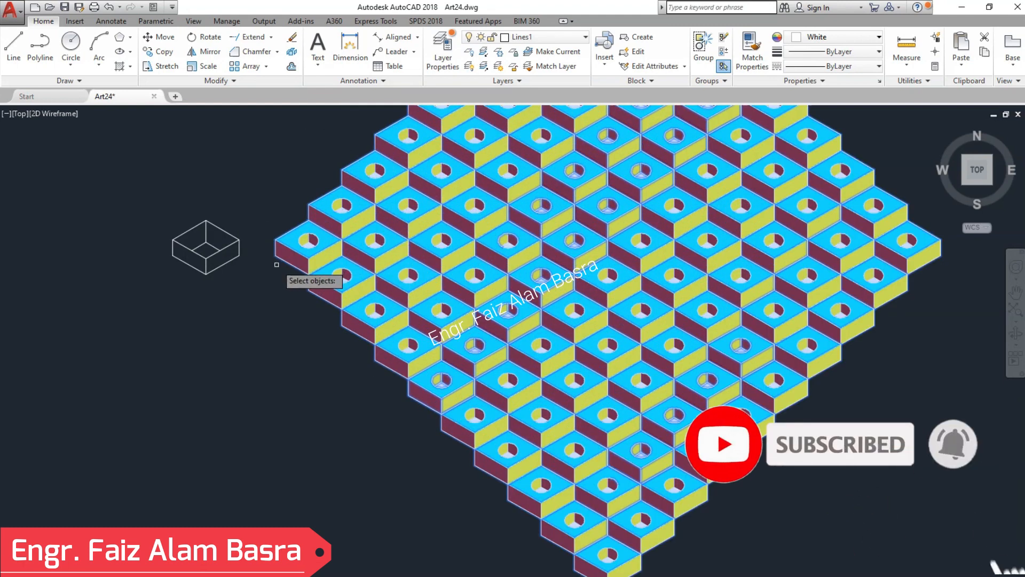
click(273, 241)
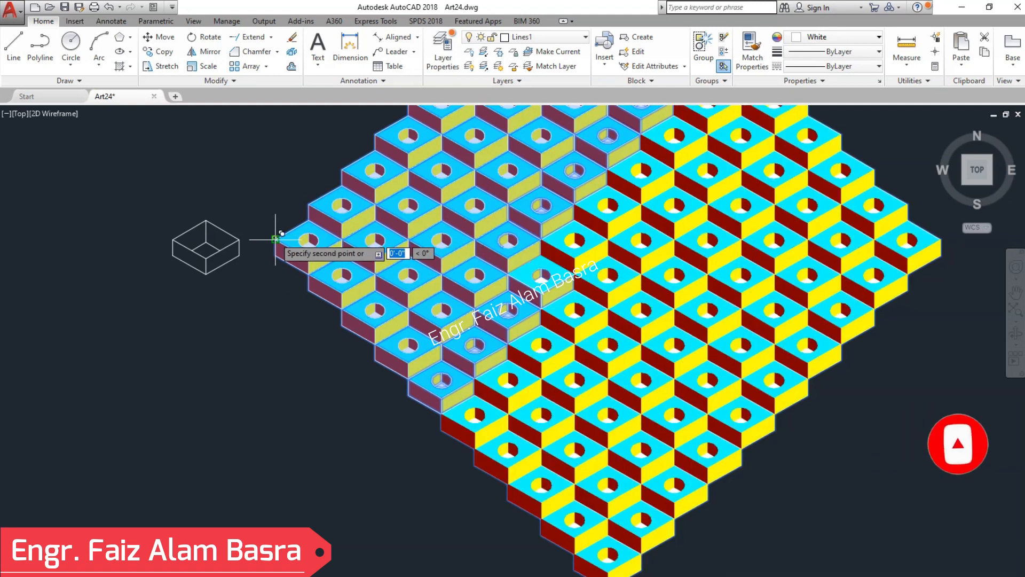
scroll(275, 240, down, 2)
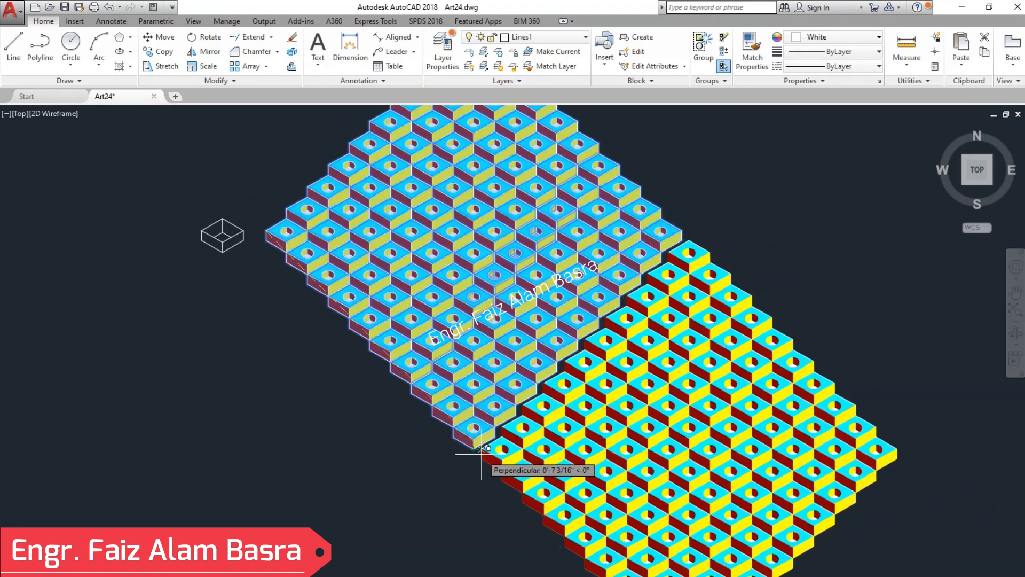
scroll(483, 465, up, 5)
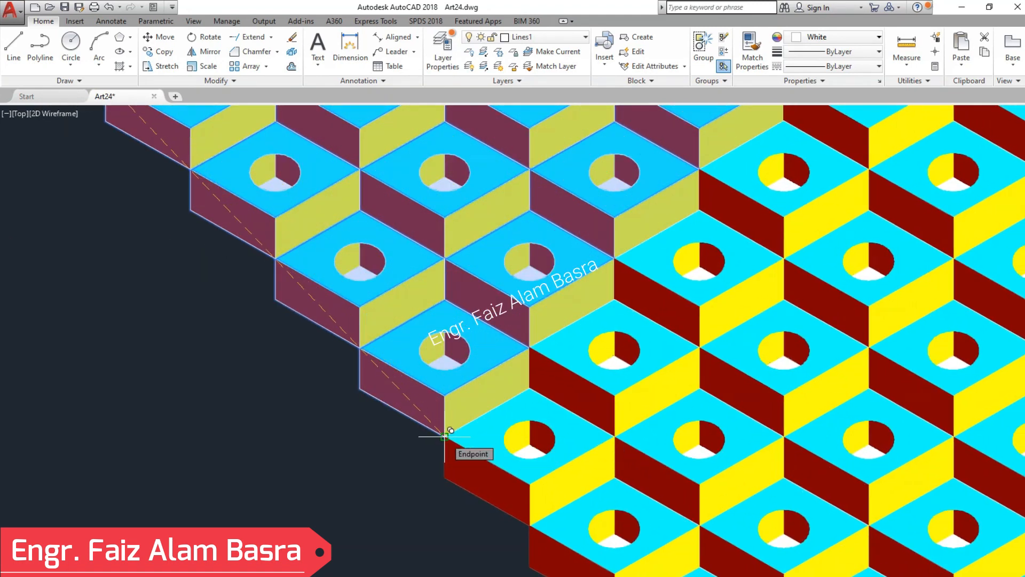
scroll(445, 438, down, 10)
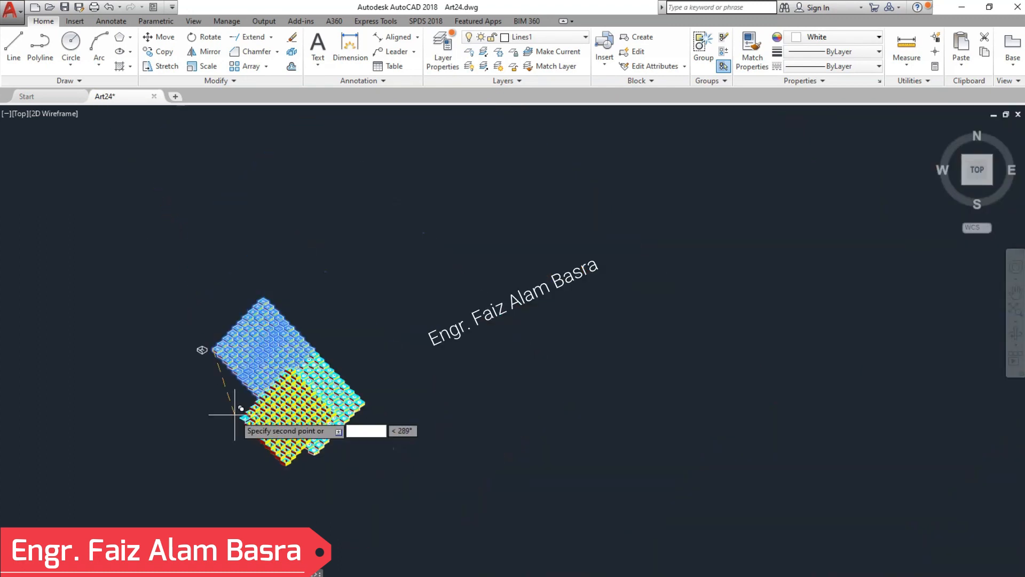
key(Escape)
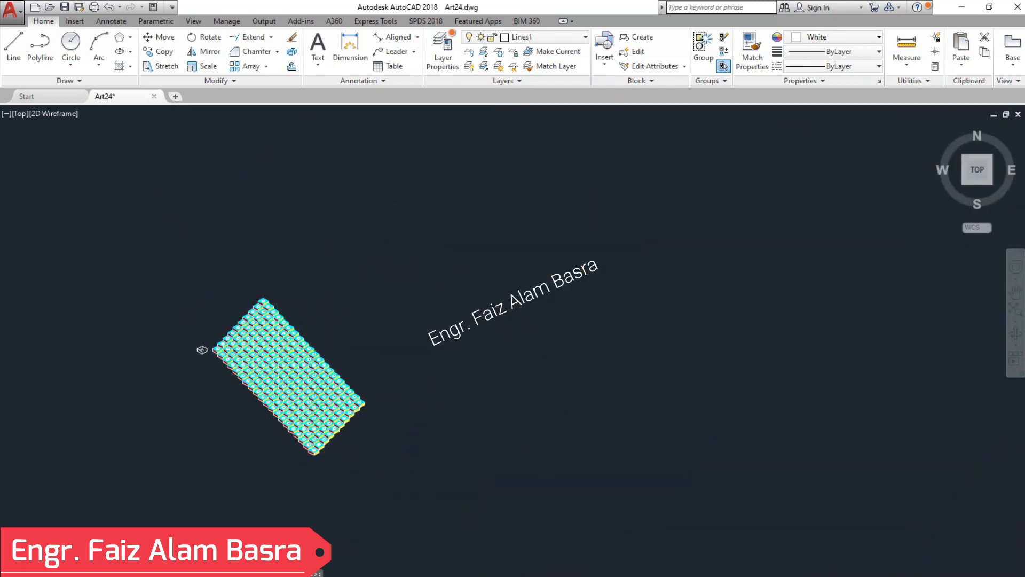
Copy the doubled pattern by its leftmost box's left lower corner, placing that point on the topmost box's top corner.
scroll(219, 384, up, 3)
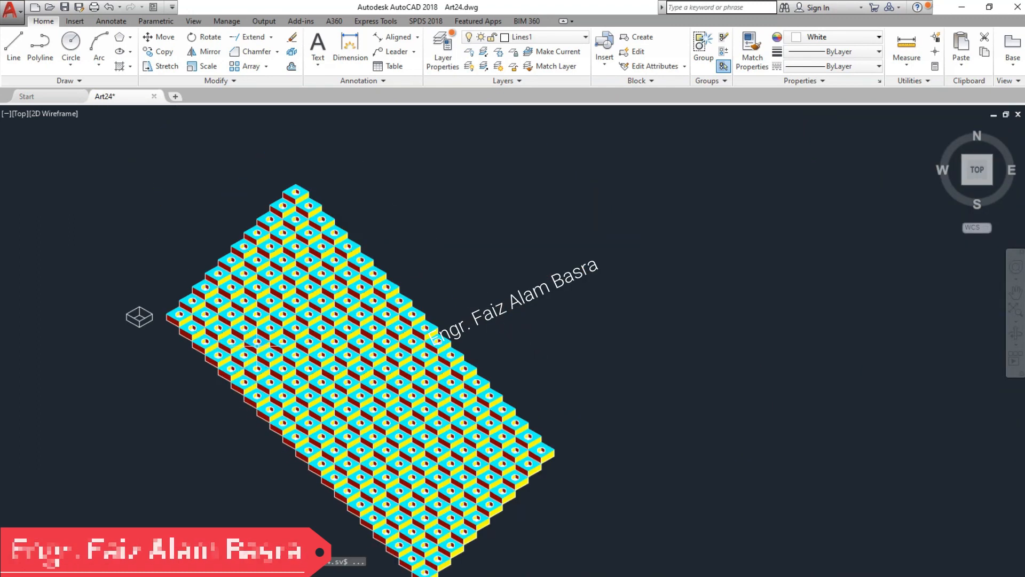
scroll(246, 167, down, 2)
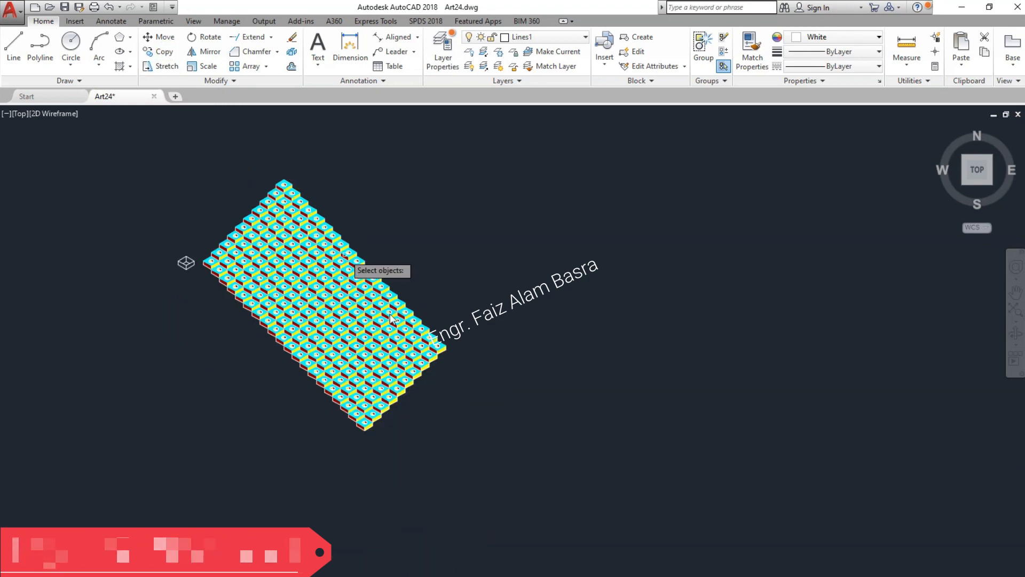
click(533, 514)
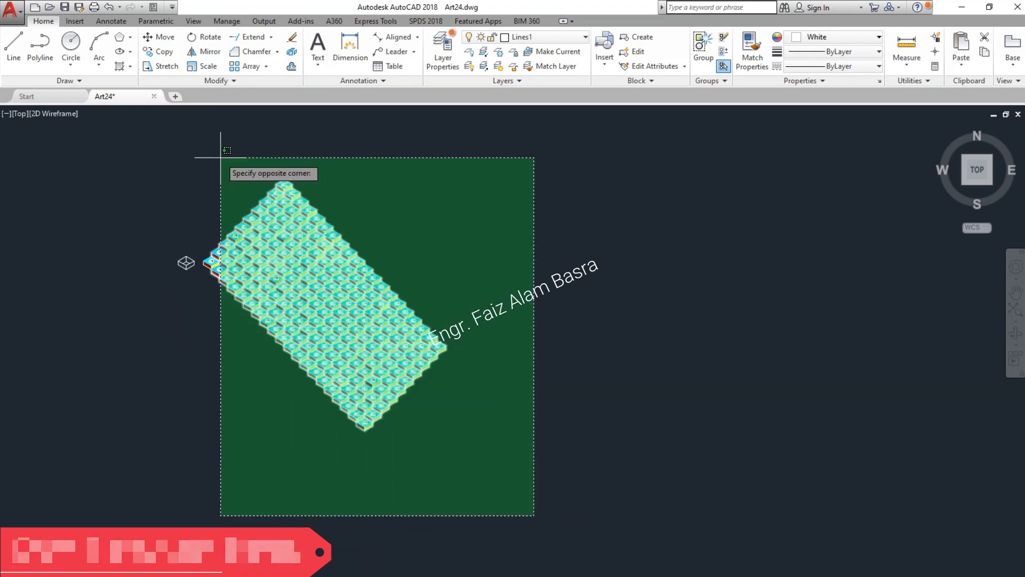
click(199, 141)
scroll(251, 183, up, 5)
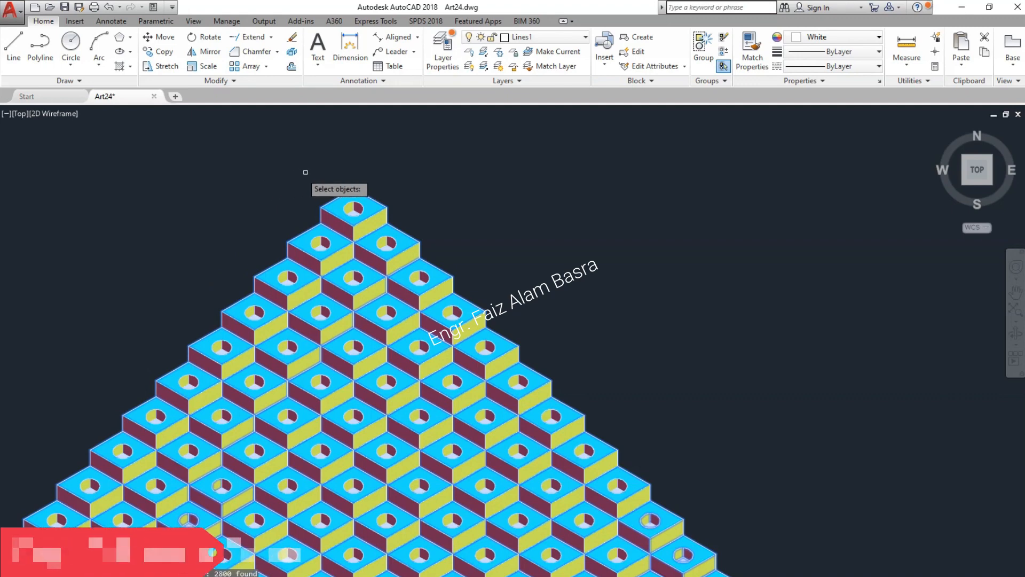
scroll(304, 174, down, 2)
key(Return)
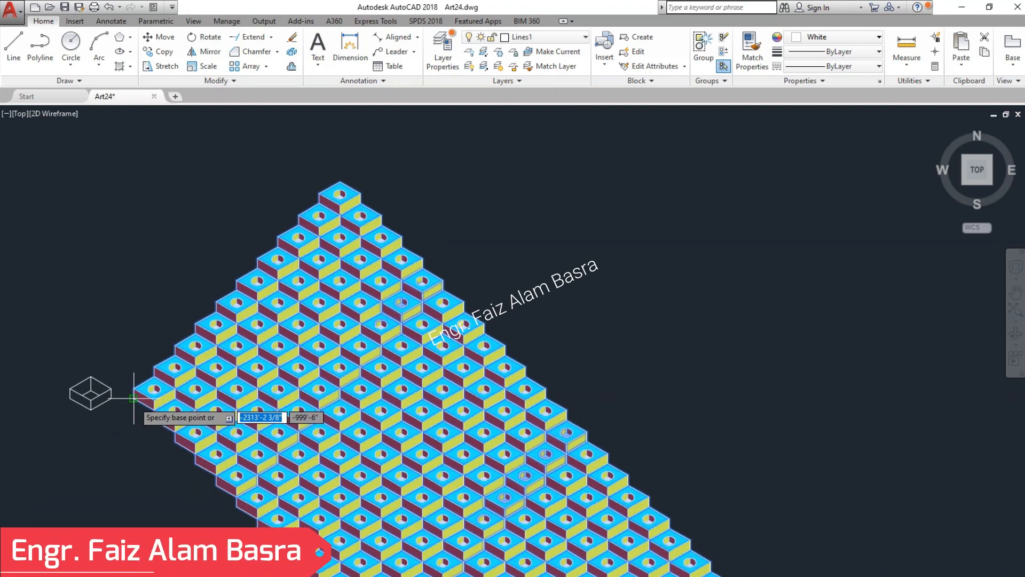
click(133, 398)
scroll(342, 170, up, 4)
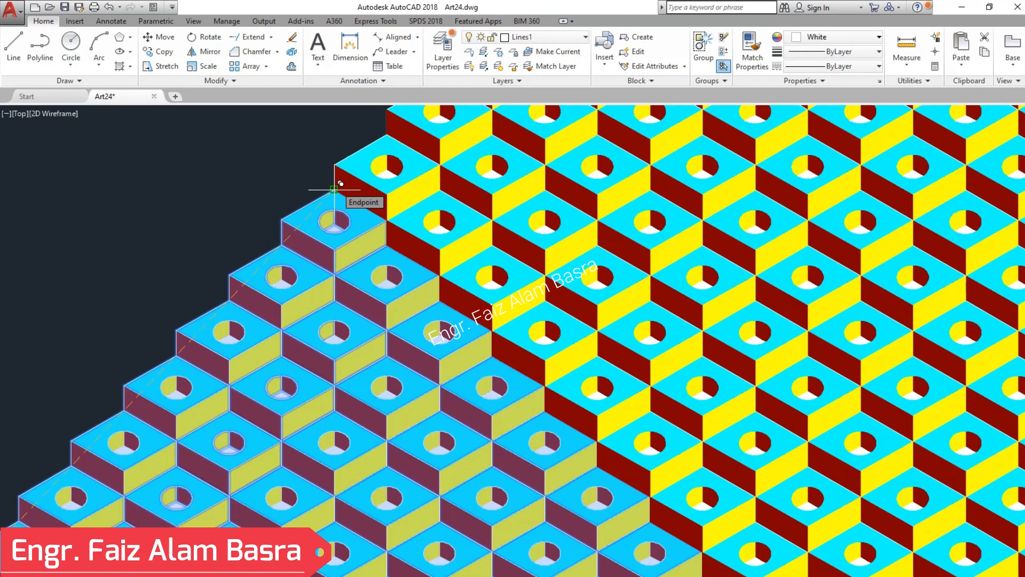
click(335, 189)
scroll(331, 198, down, 5)
key(Return)
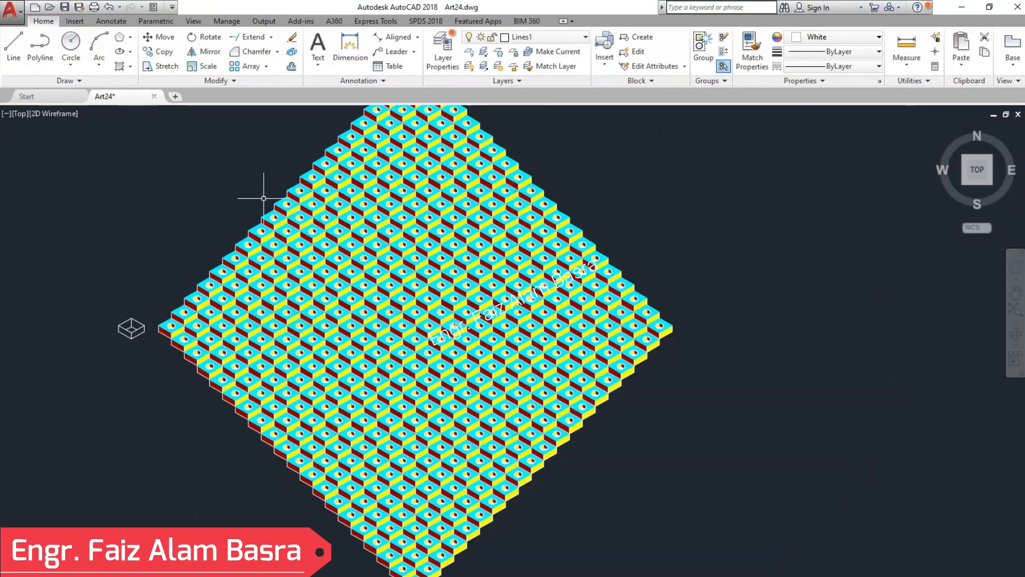
Draw a rectangle over the middle of the enlarged diamond pattern, leaving the diamond's outer corners outside it.
scroll(480, 219, up, 4)
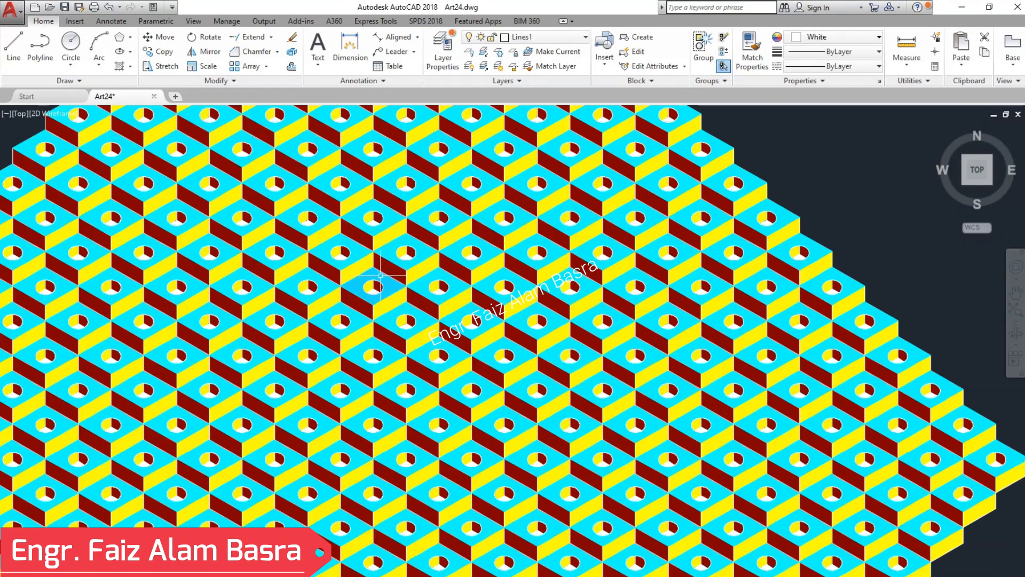
scroll(459, 267, down, 4)
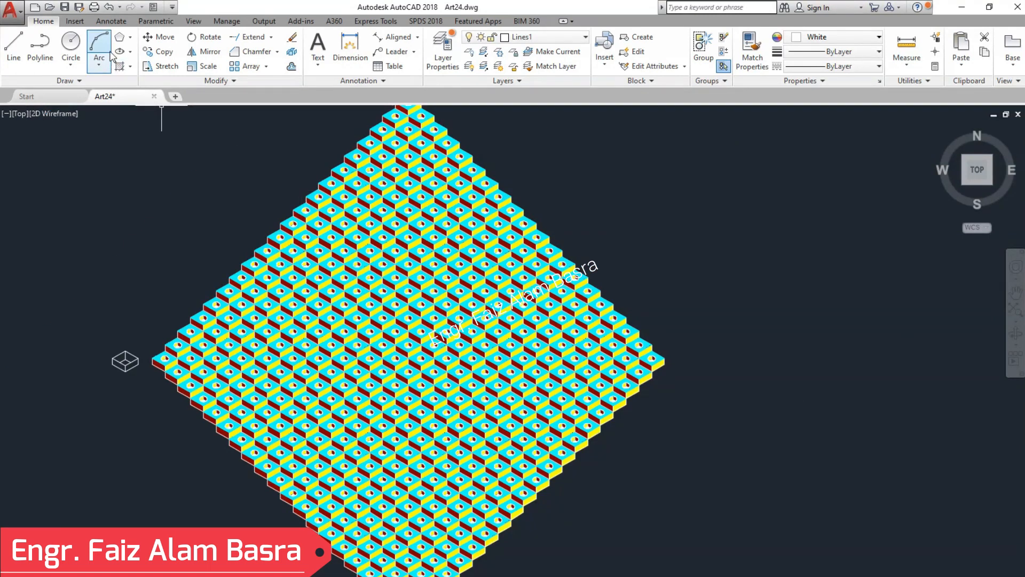
click(131, 53)
click(251, 157)
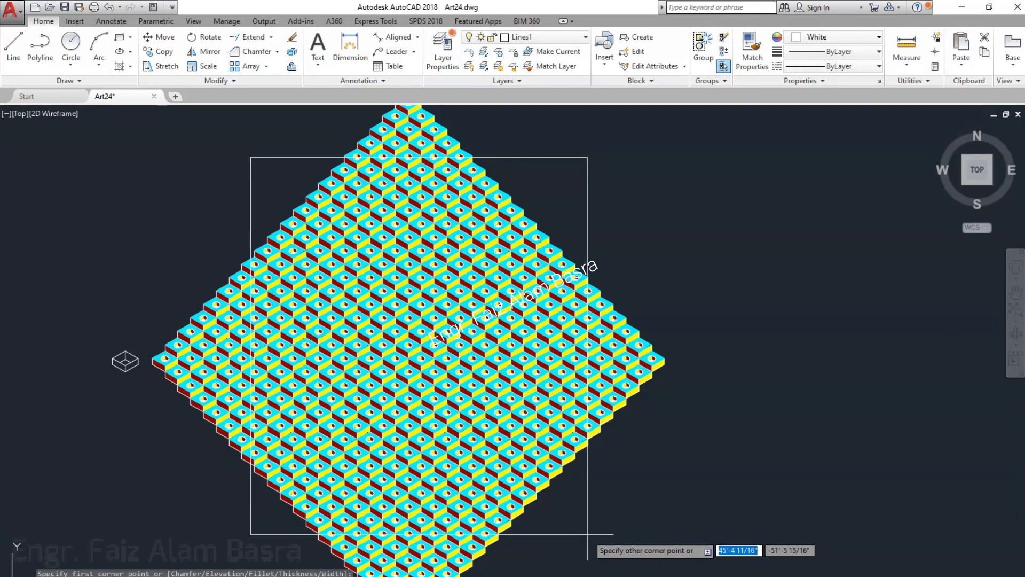
click(591, 514)
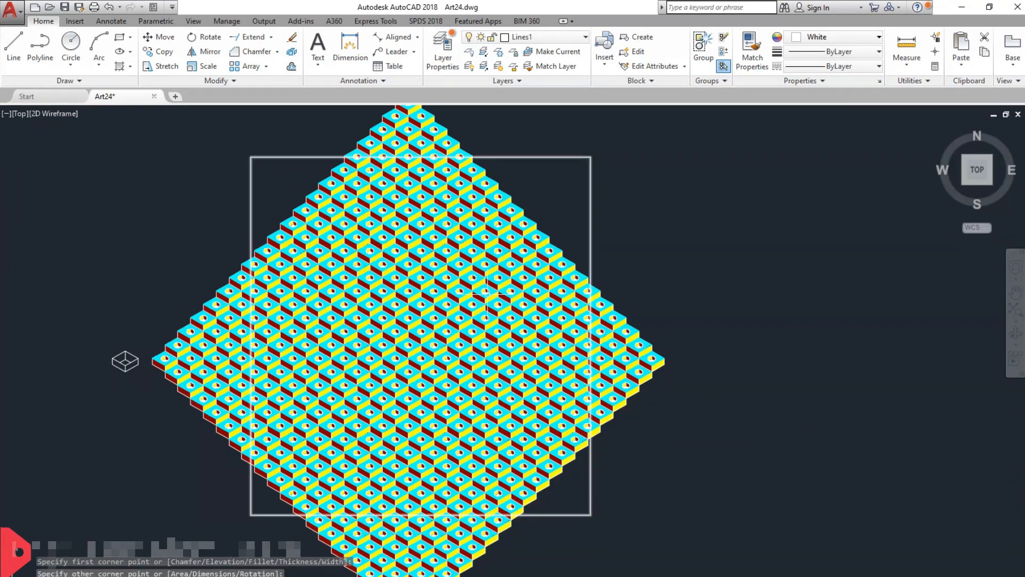
Stretch the frame rectangle's top edge downward so more of the diamond's upper corner lies outside it.
click(326, 158)
scroll(398, 237, up, 4)
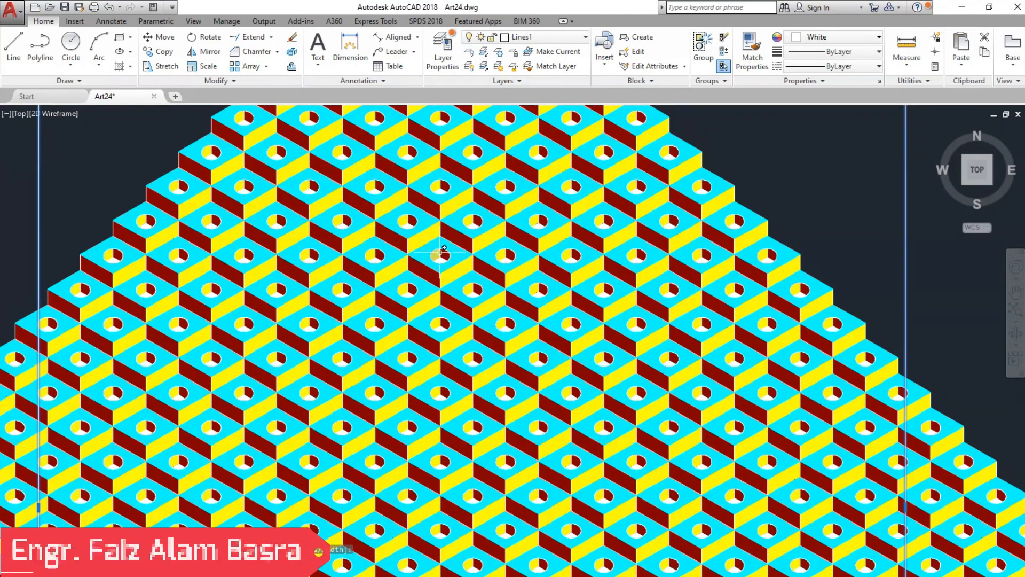
scroll(419, 320, up, 2)
scroll(431, 299, down, 6)
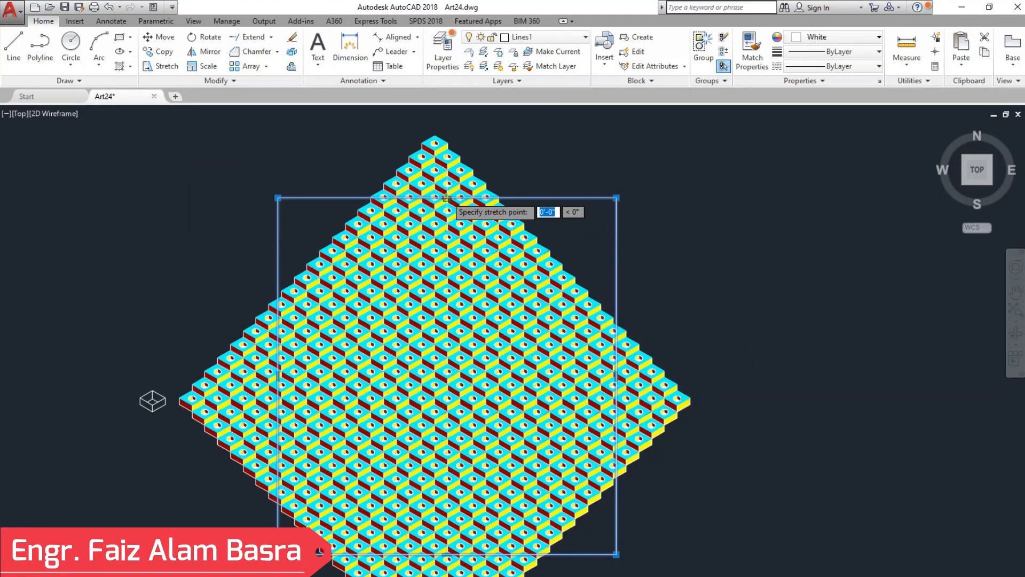
click(446, 241)
key(Escape)
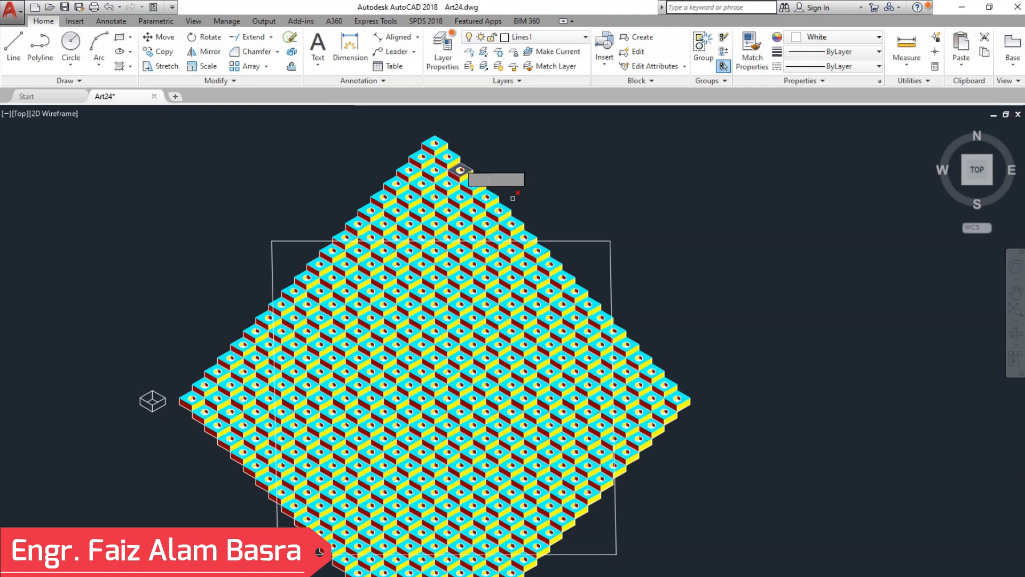
Erase the boxes outside the rectangle at the diamond's top, right, left and bottom corners.
click(584, 229)
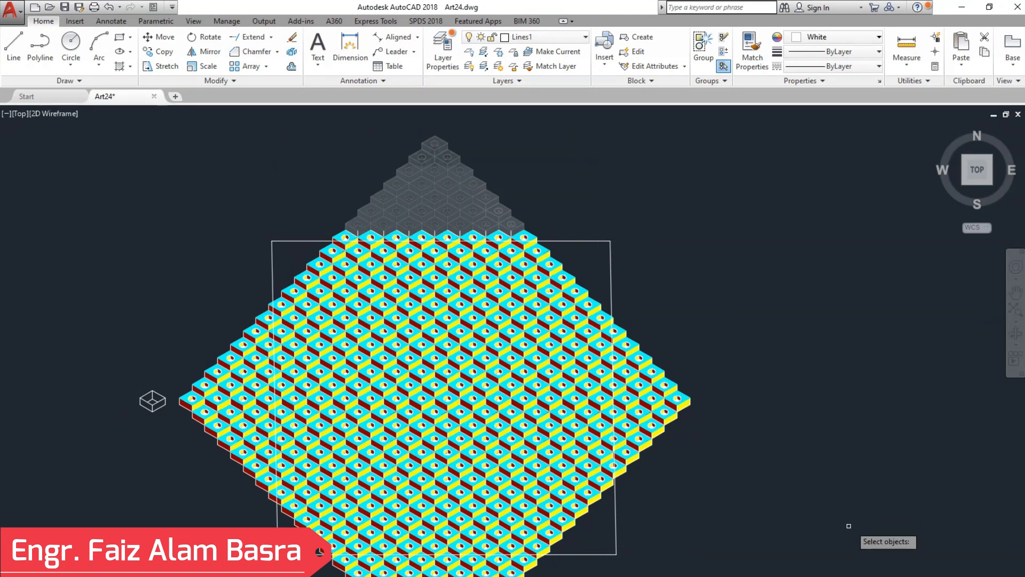
click(770, 543)
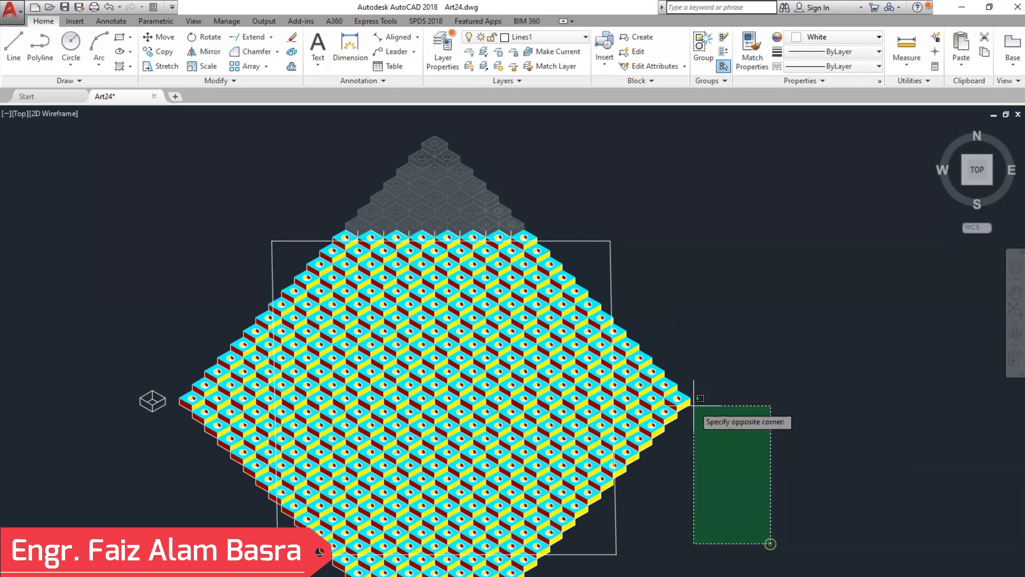
click(617, 303)
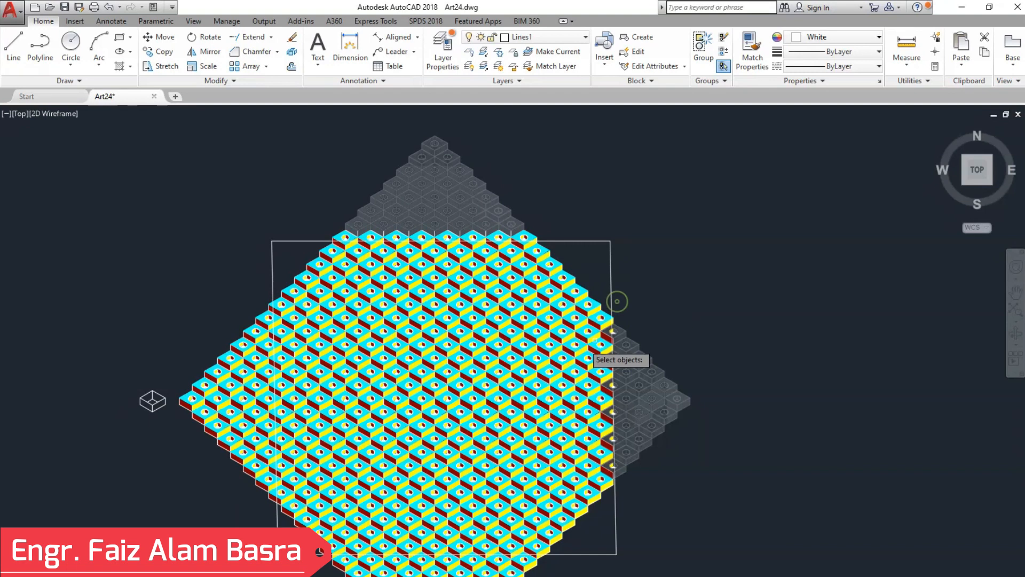
click(273, 506)
click(173, 285)
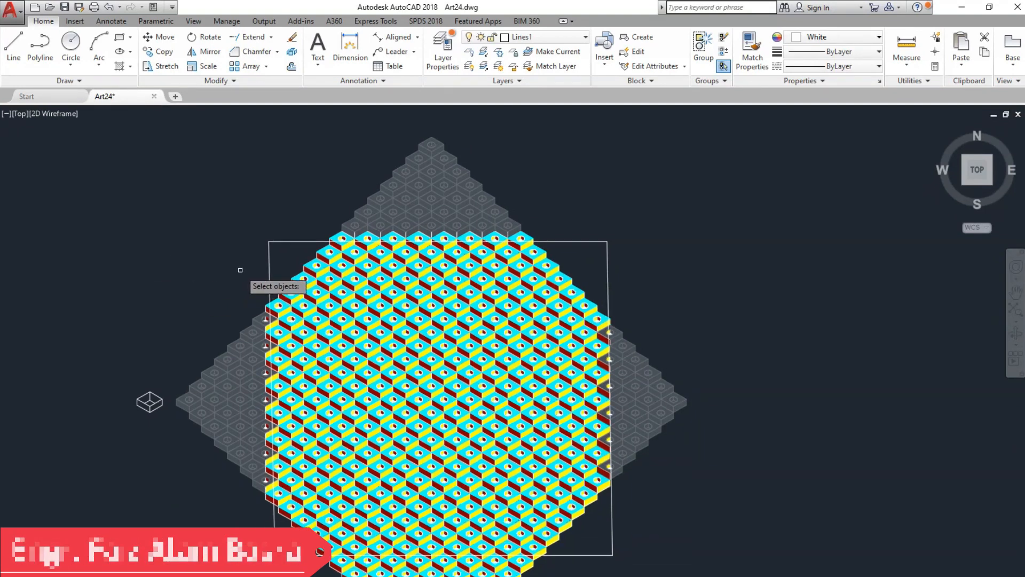
scroll(291, 296, down, 3)
scroll(355, 462, up, 3)
click(551, 537)
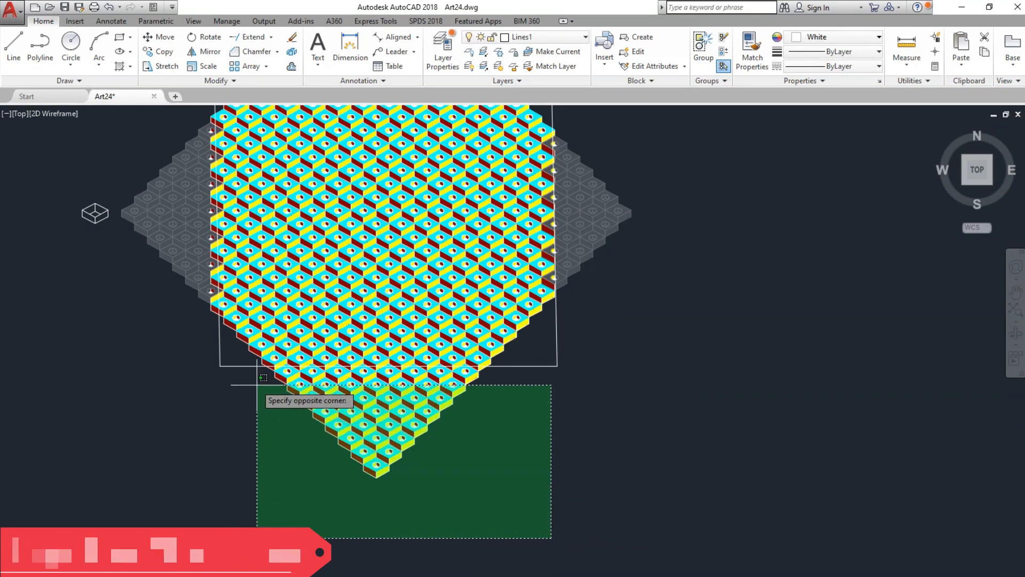
click(254, 379)
key(Delete)
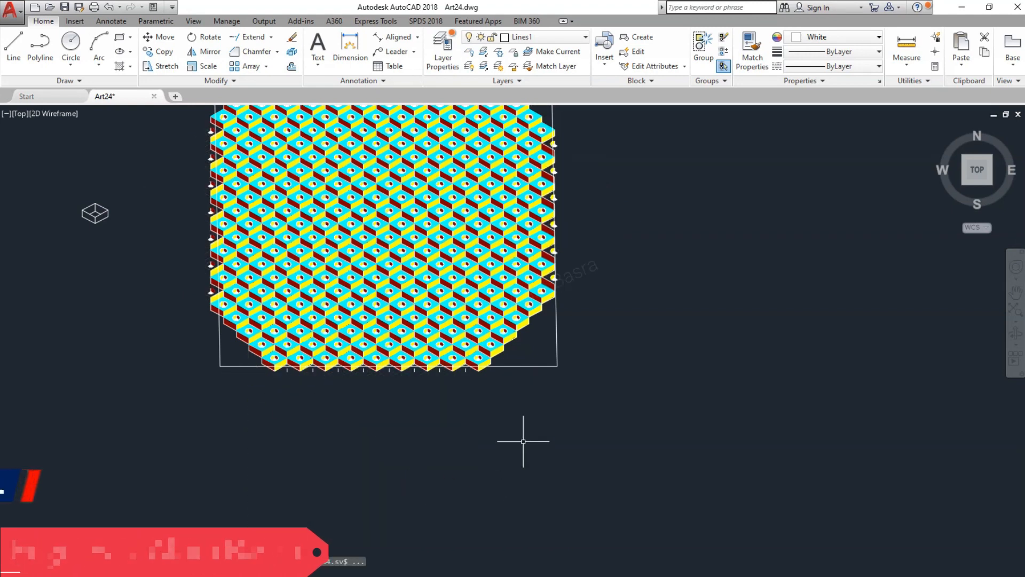
Delete the frame rectangle around the trimmed pattern.
click(566, 411)
click(543, 347)
key(Delete)
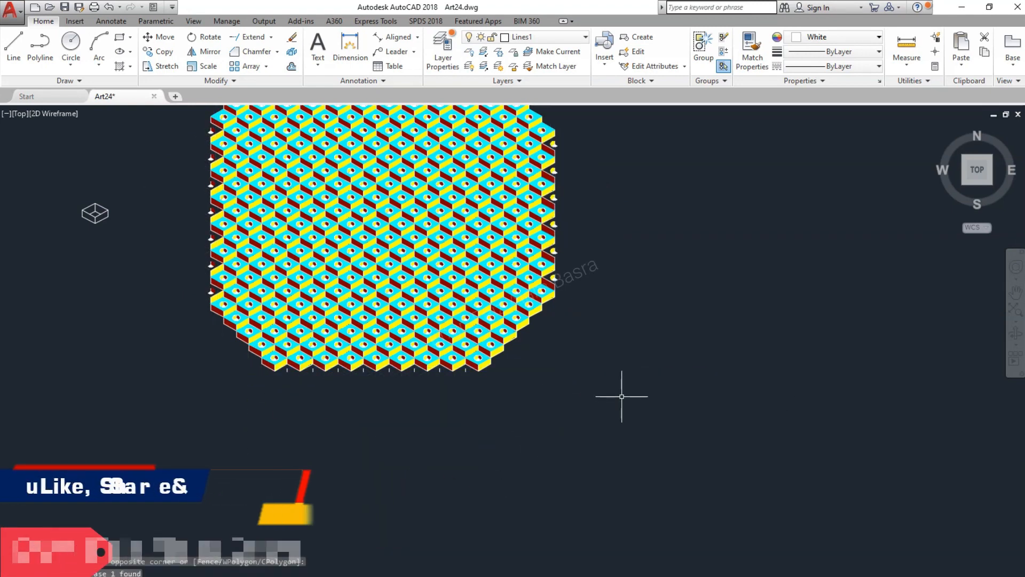
Examine the trimmed pattern's boxes up close and its cut edges from farther out.
scroll(374, 232, up, 4)
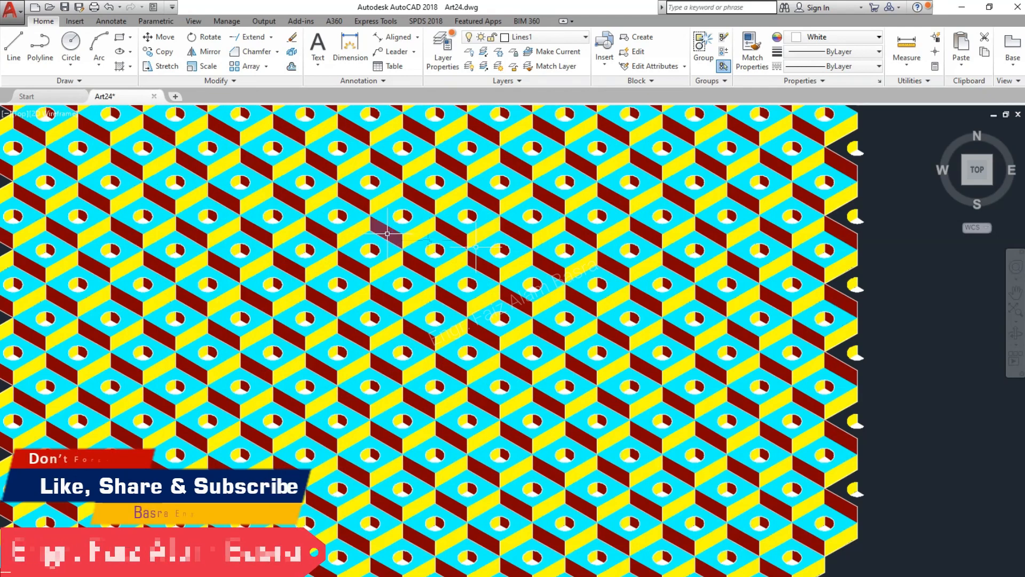
click(1015, 293)
drag(715, 347, 796, 357)
scroll(768, 355, up, 2)
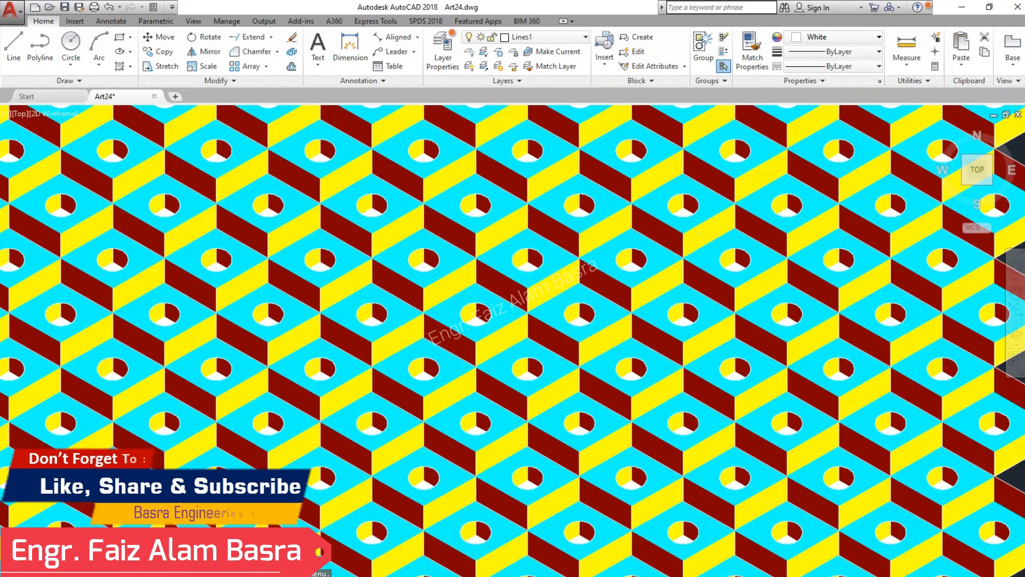
drag(663, 371, 609, 370)
scroll(608, 371, up, 2)
scroll(577, 370, down, 4)
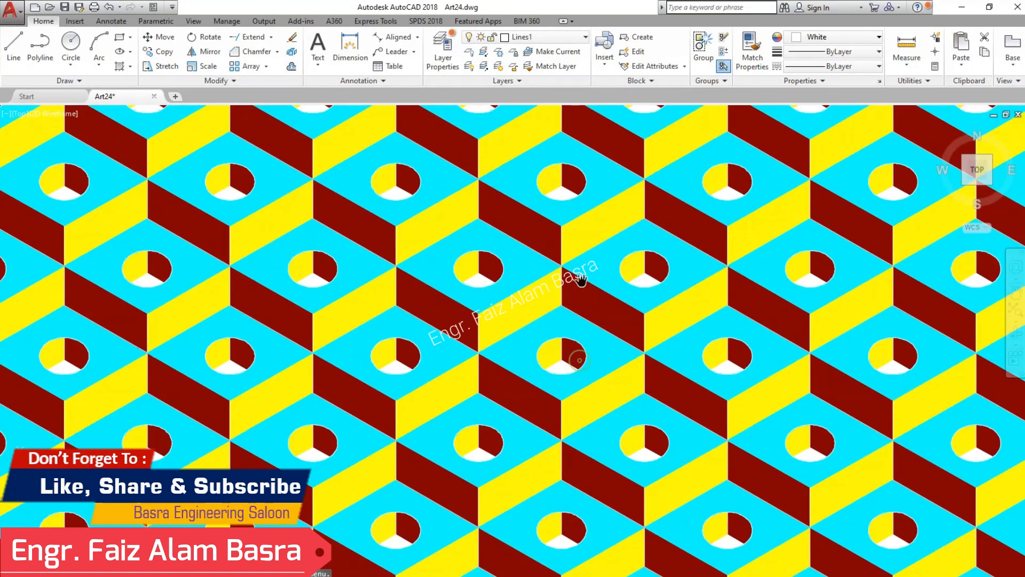
scroll(566, 290, up, 2)
scroll(640, 335, down, 4)
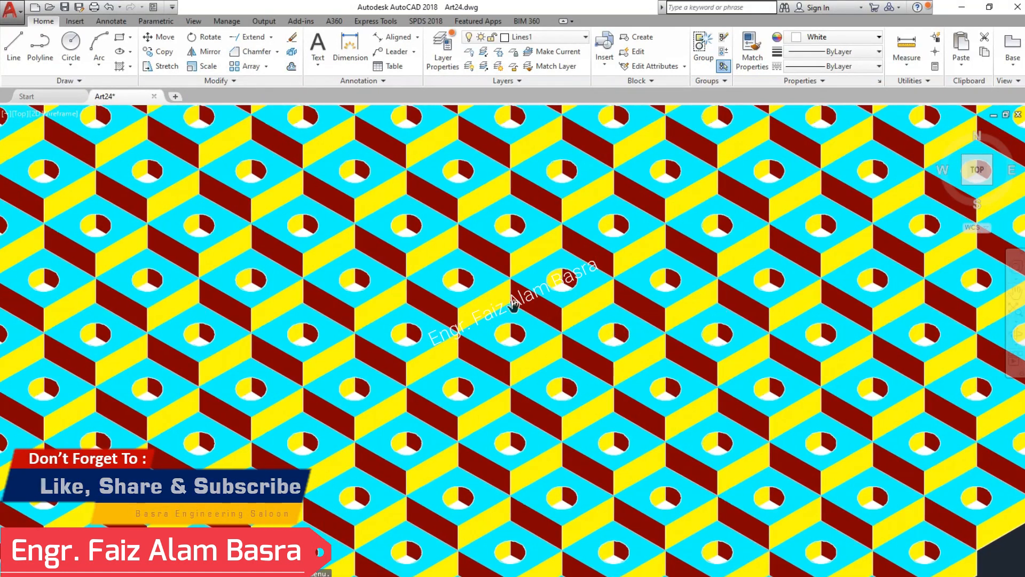
right_click(784, 390)
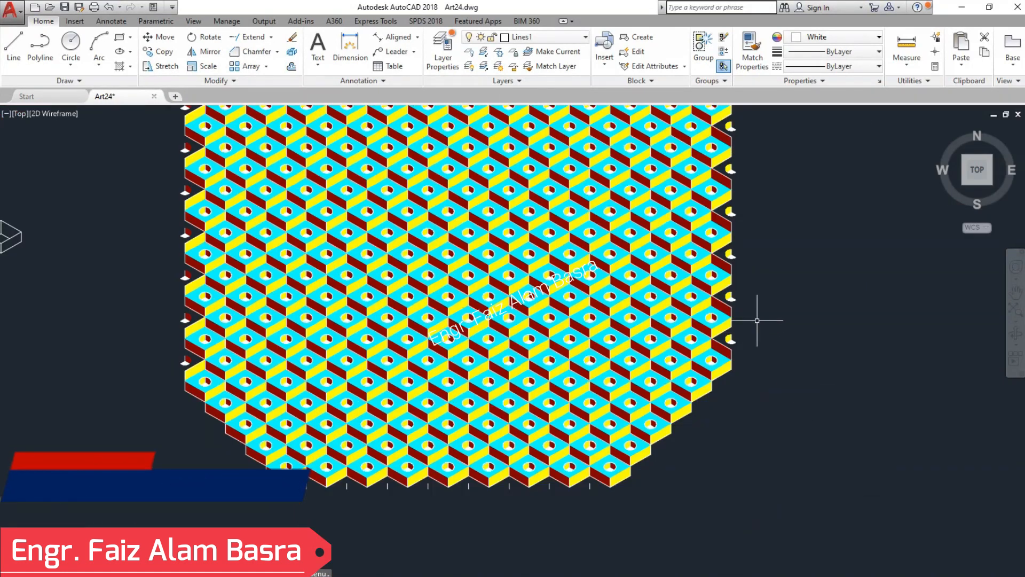
Erase the lower four incomplete boxes along the pattern's right edge, including their partial openings and dark red sides.
scroll(700, 195, up, 6)
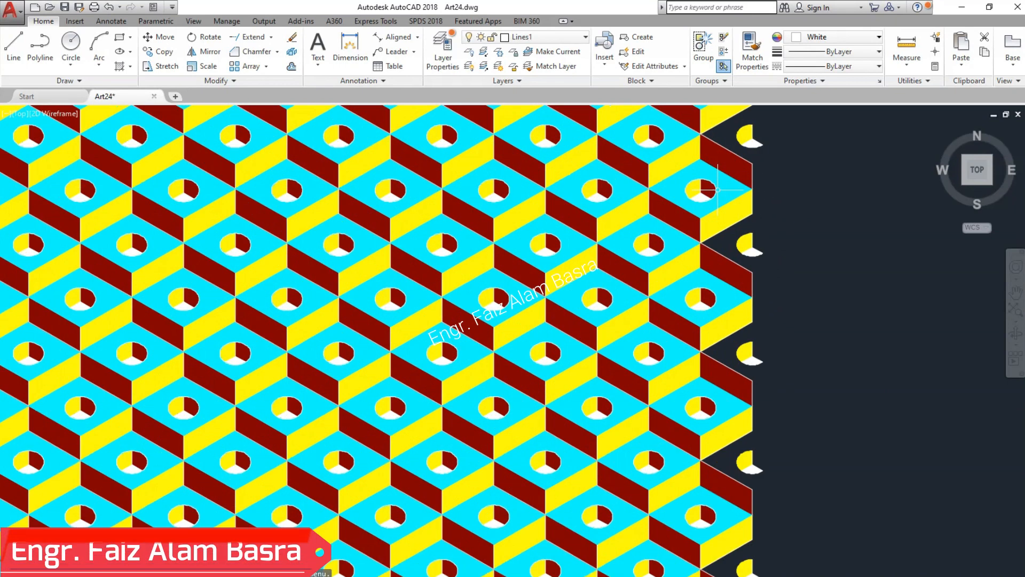
scroll(737, 198, down, 2)
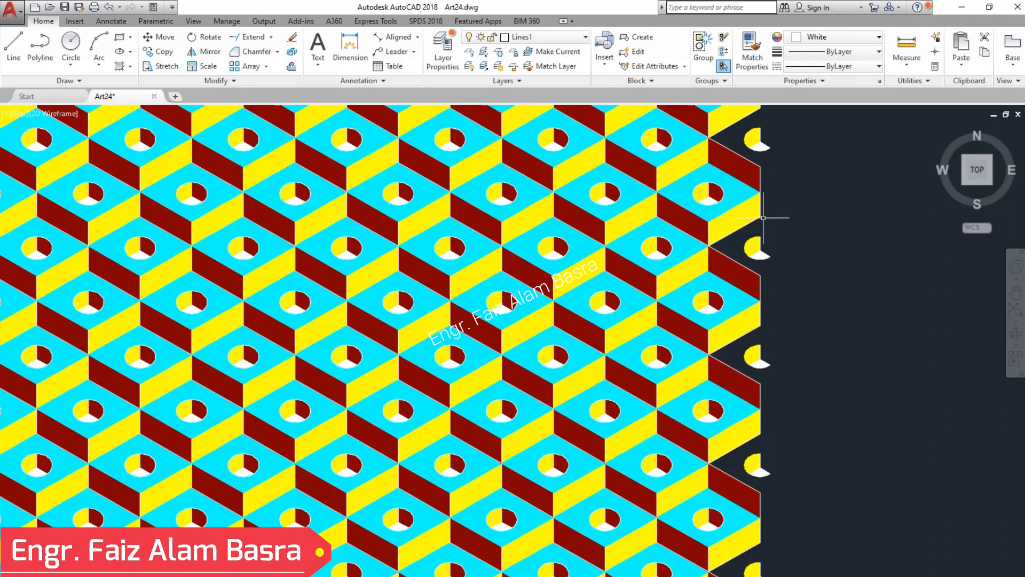
click(813, 267)
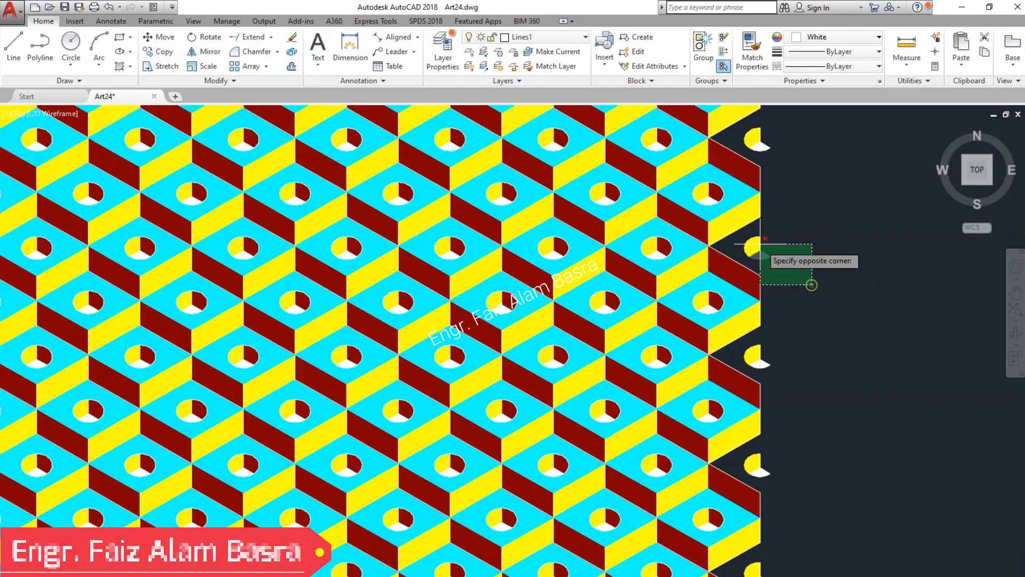
click(753, 235)
click(802, 375)
click(744, 358)
click(795, 486)
click(742, 465)
scroll(759, 469, up, 3)
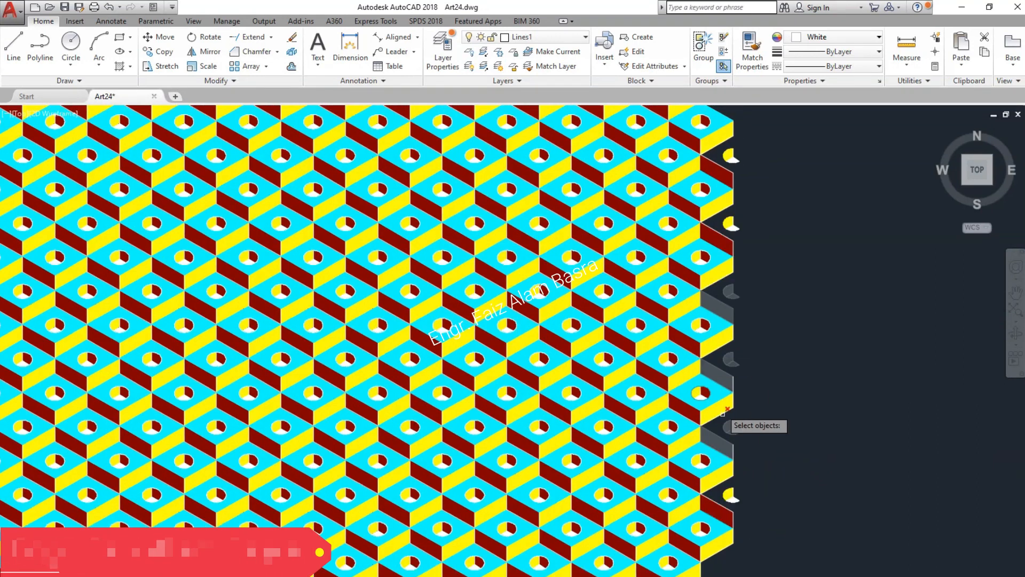
click(748, 520)
click(694, 450)
scroll(694, 443, down, 5)
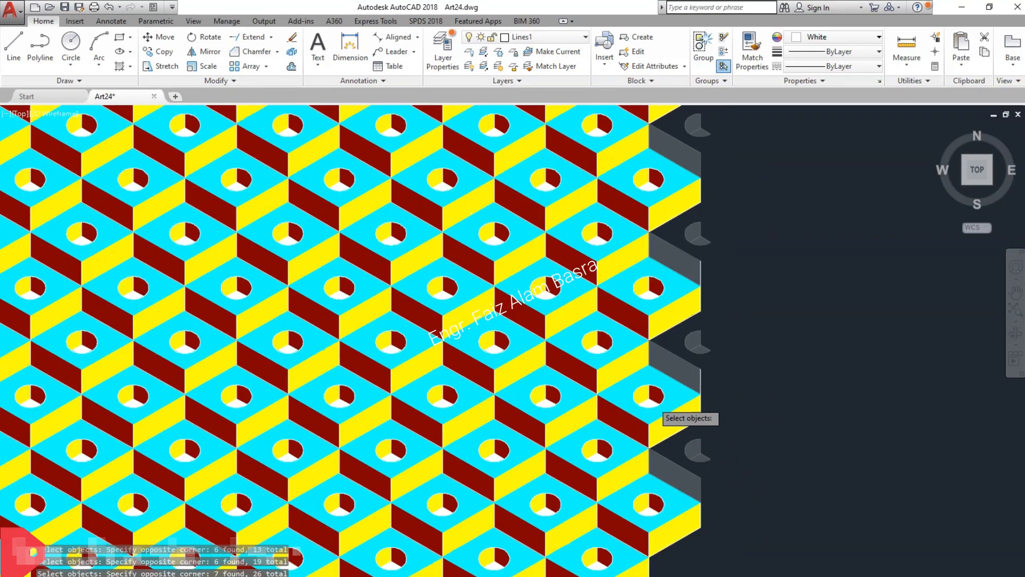
key(Return)
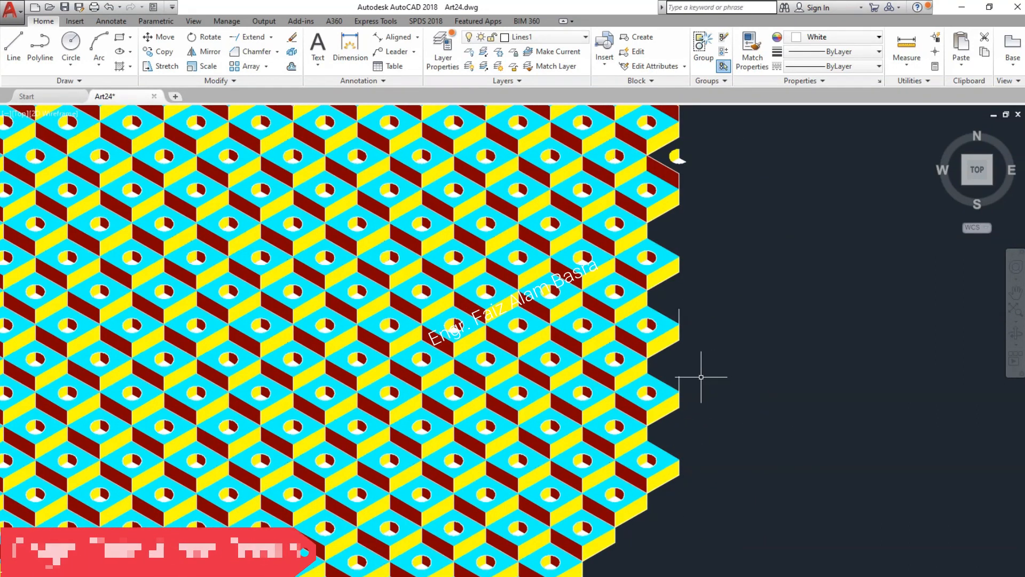
Erase the stray vertical lines and the remaining upper incomplete boxes along the pattern's right edge.
click(674, 368)
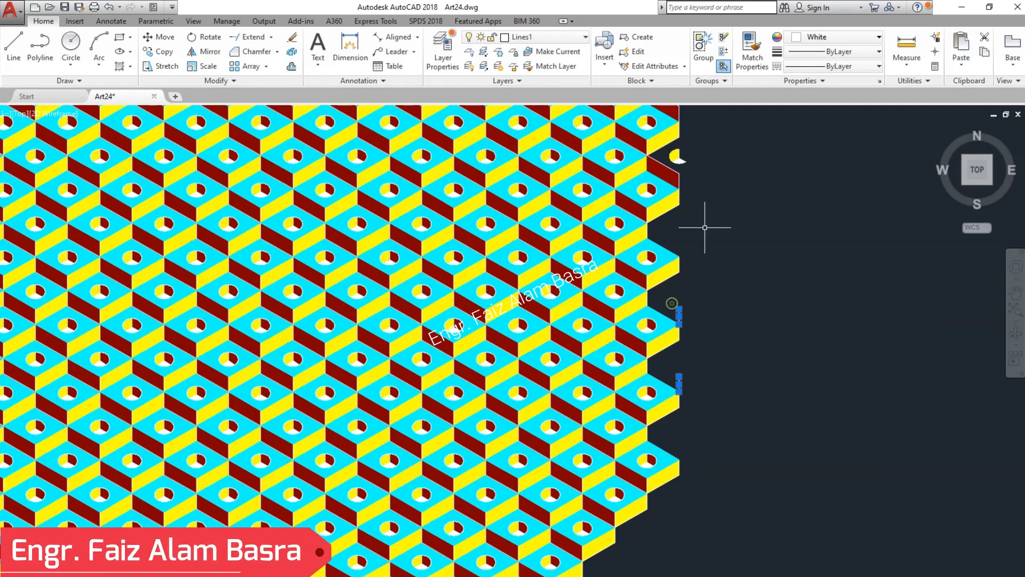
click(706, 176)
click(674, 143)
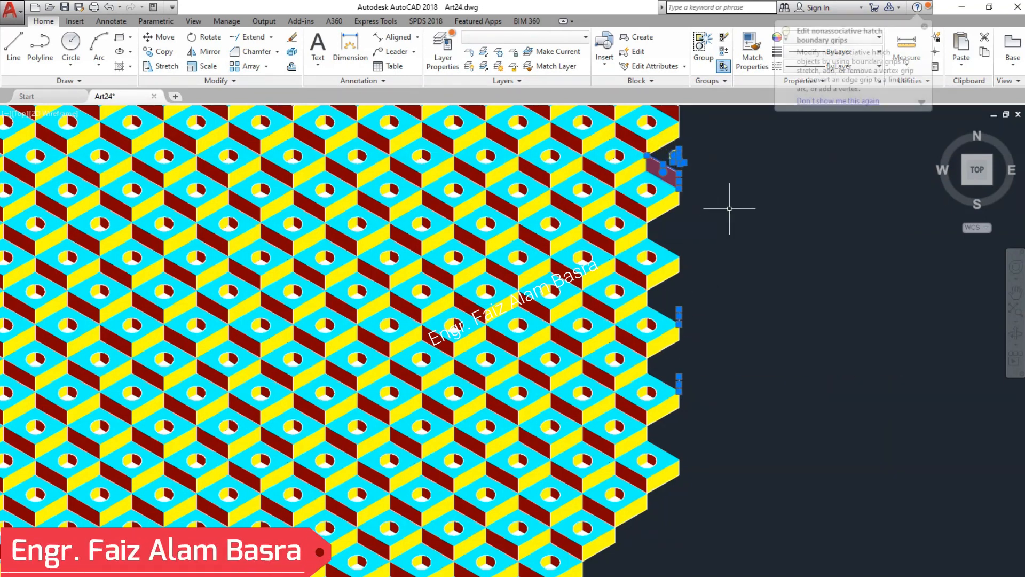
scroll(723, 270, down, 5)
scroll(701, 169, up, 10)
click(700, 262)
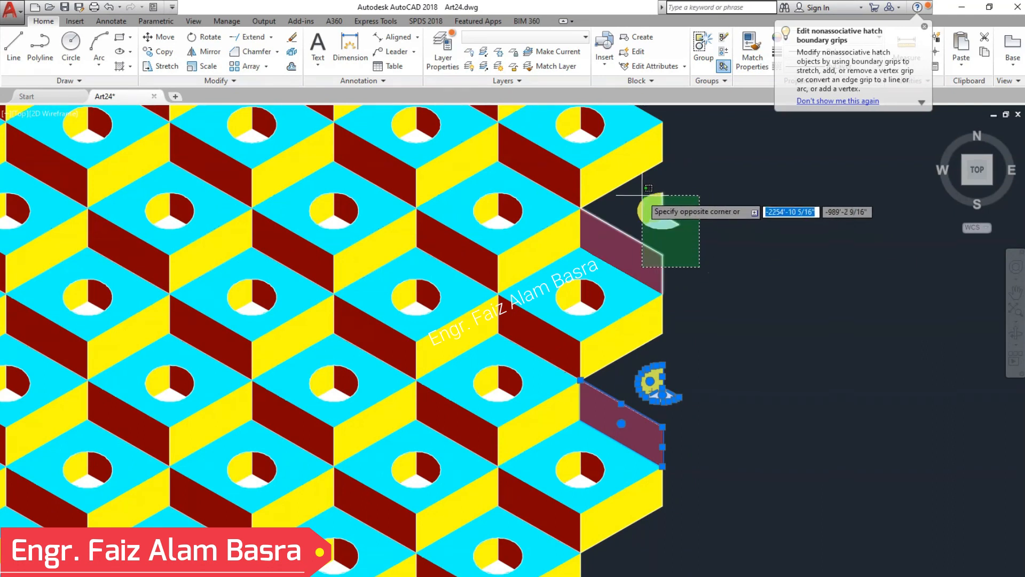
click(585, 191)
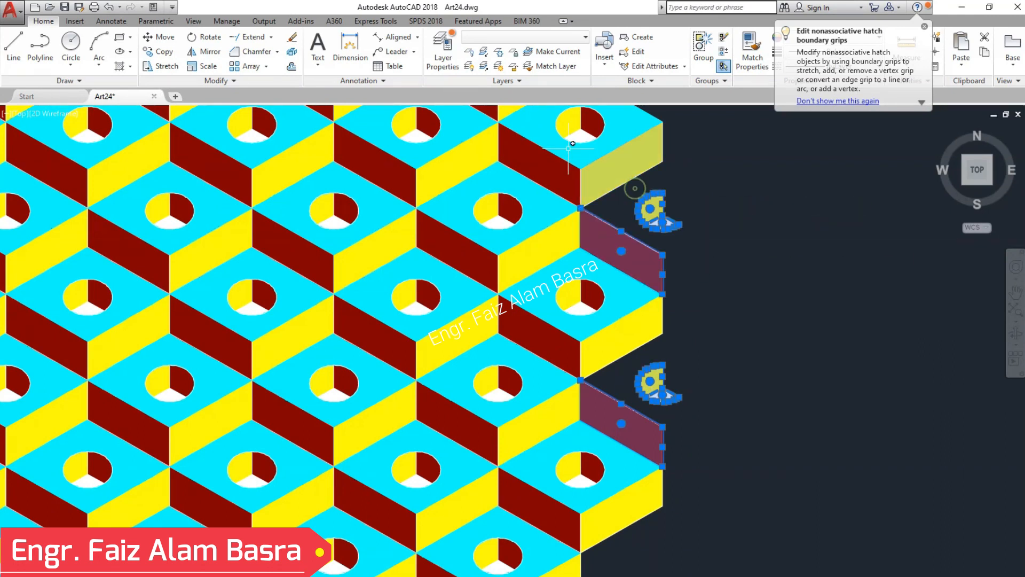
click(293, 36)
scroll(731, 263, down, 5)
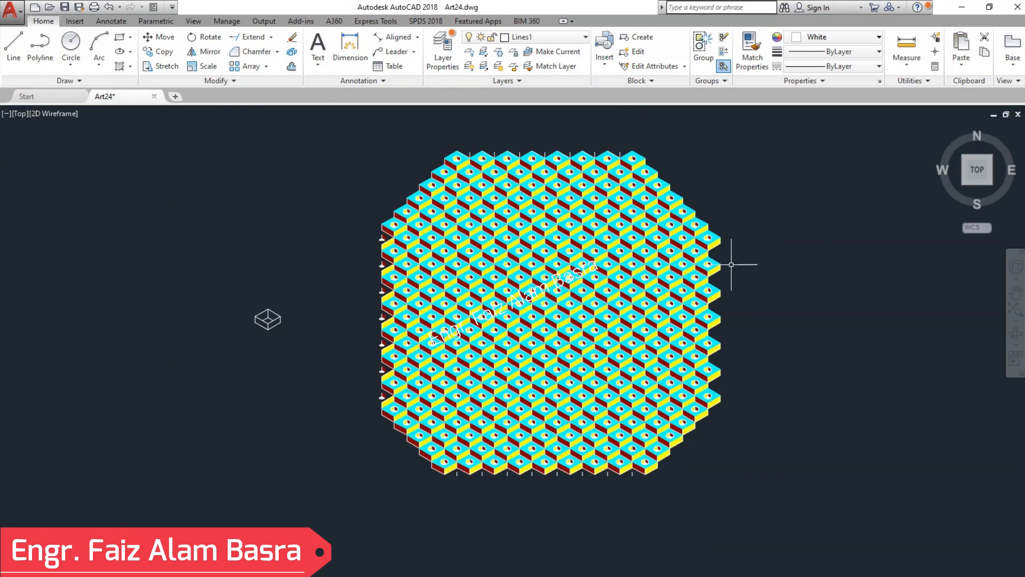
Save the drawing and turn off the layers Hatch 1, Hatch 2, Hatch 3 and LAYER01.
scroll(617, 149, up, 3)
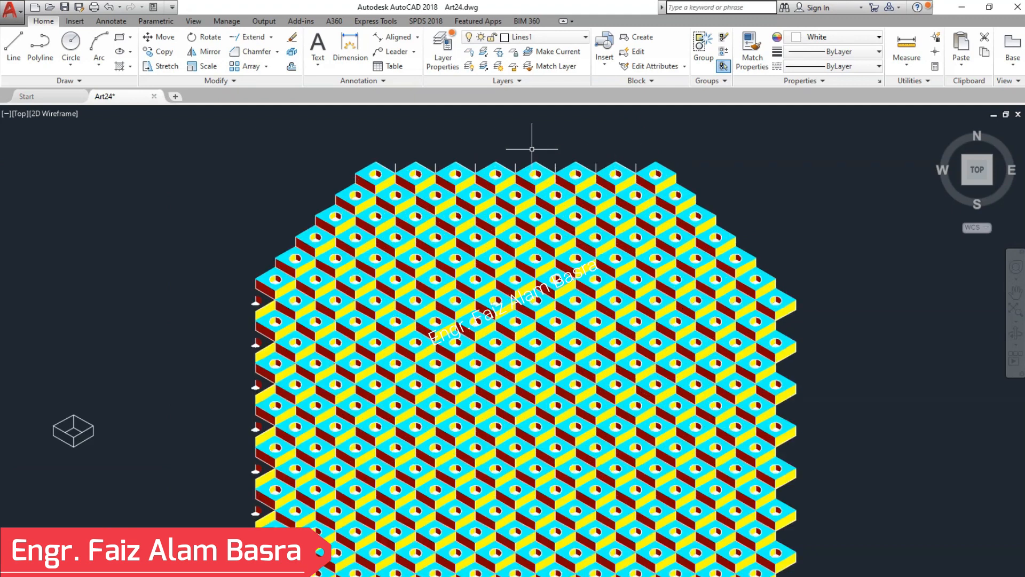
scroll(699, 469, up, 2)
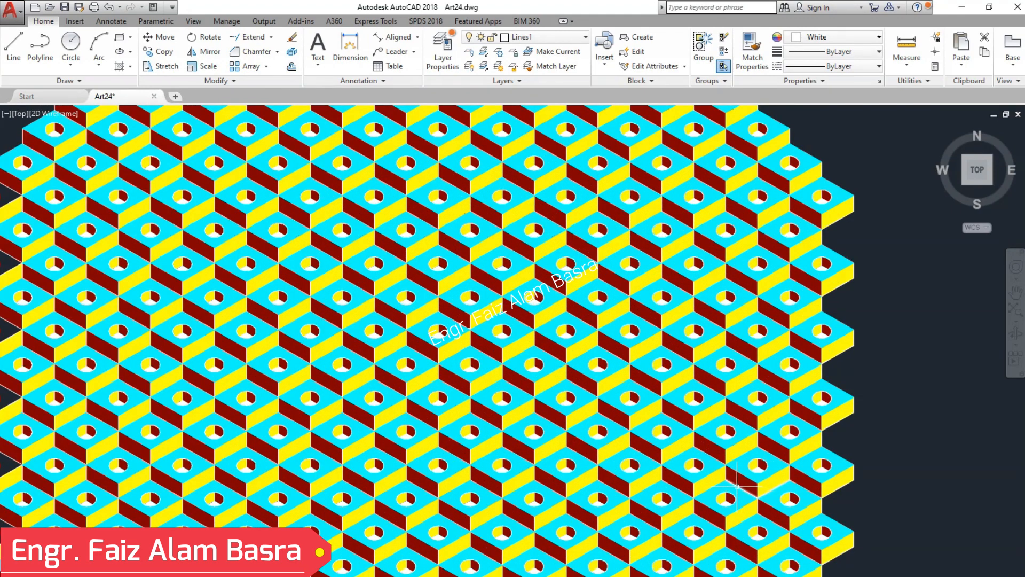
scroll(737, 486, down, 3)
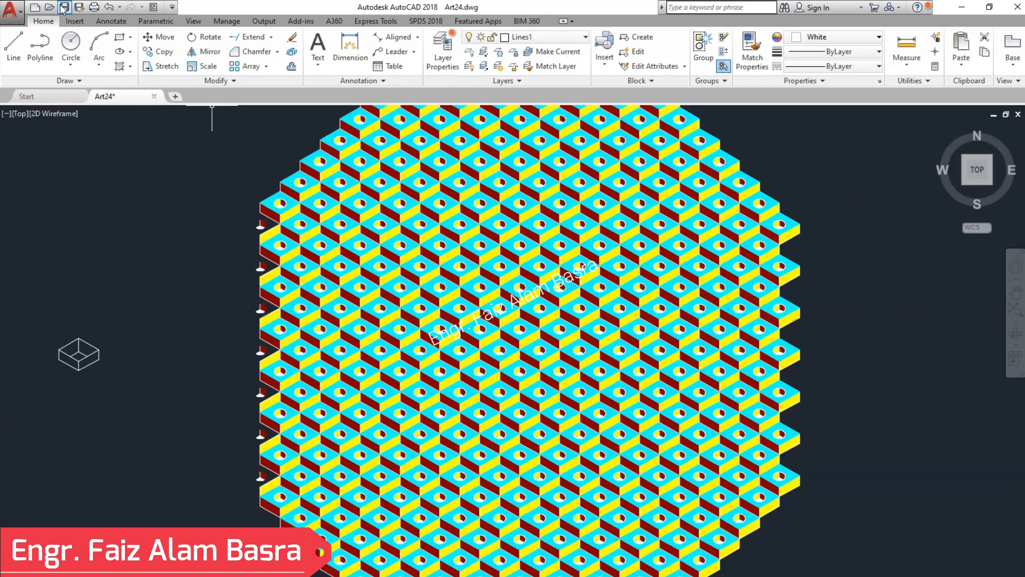
click(586, 40)
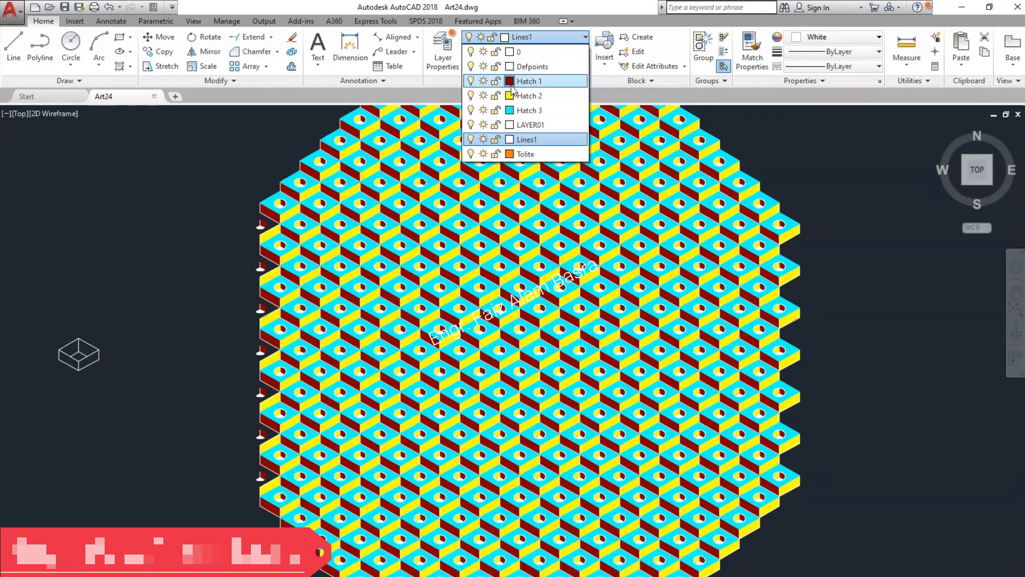
click(470, 110)
click(471, 95)
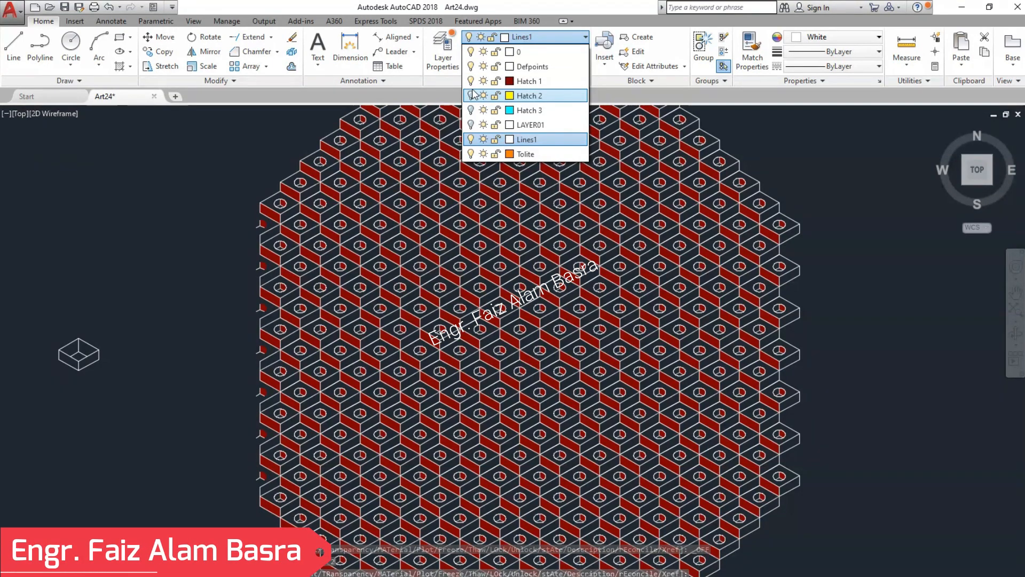
click(470, 82)
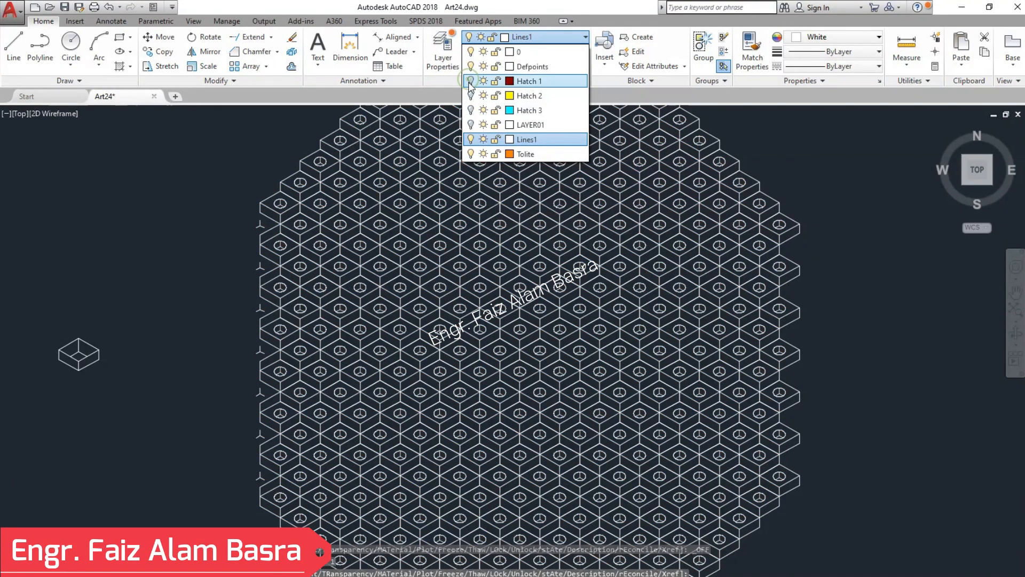
click(235, 158)
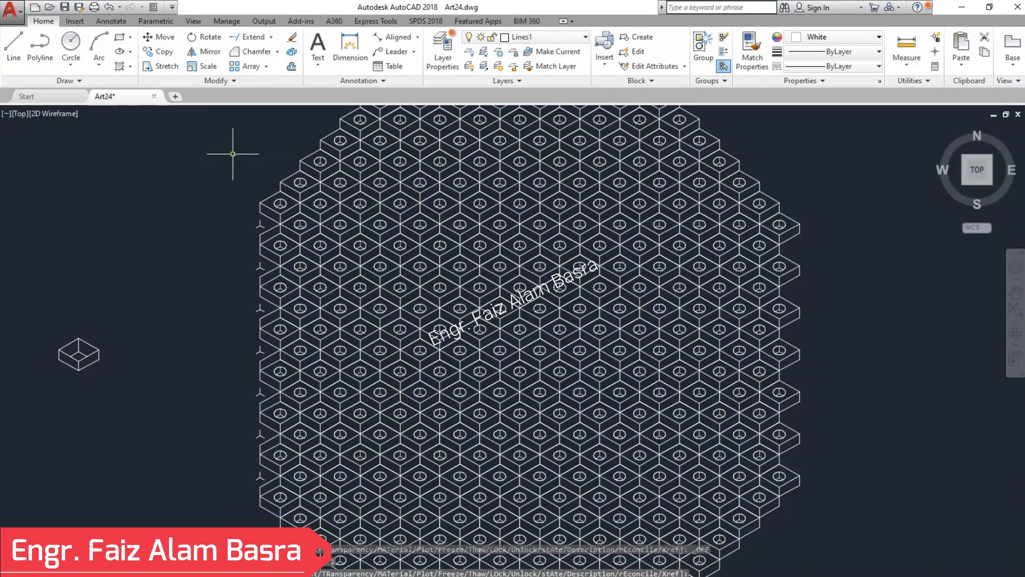
Group all the white outline lines of the large pattern.
scroll(287, 188, down, 2)
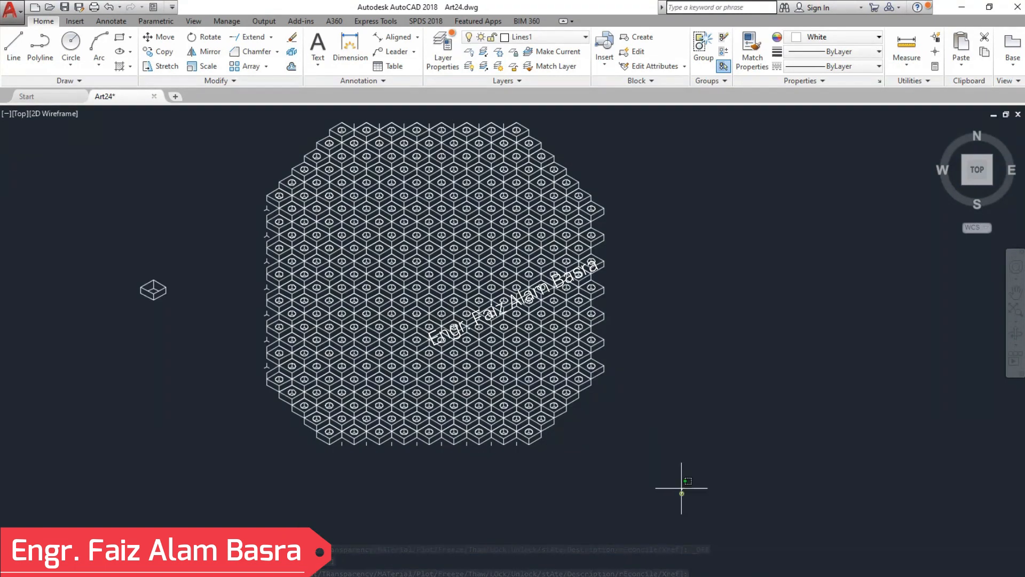
click(681, 489)
click(244, 117)
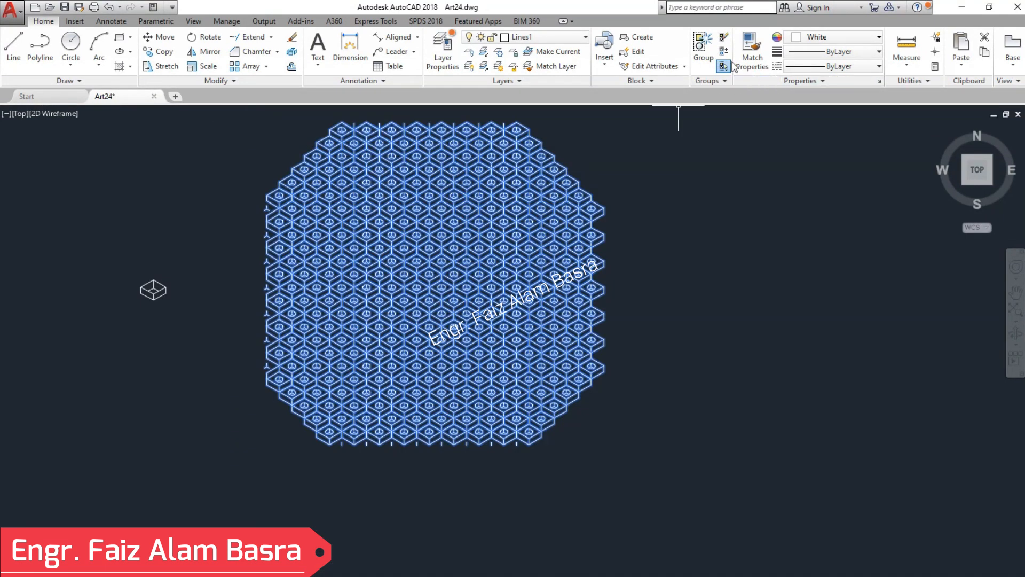
click(703, 44)
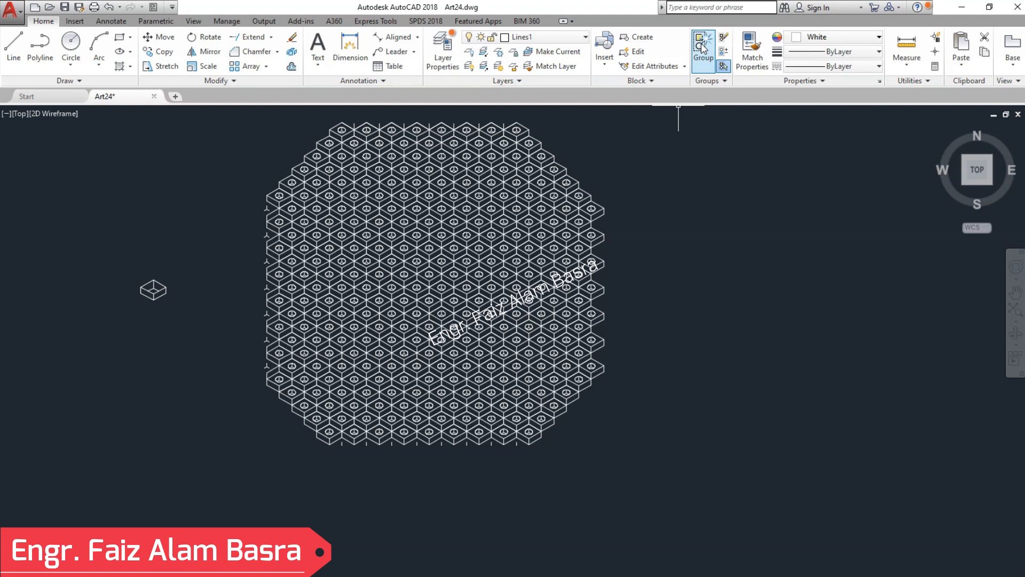
click(701, 490)
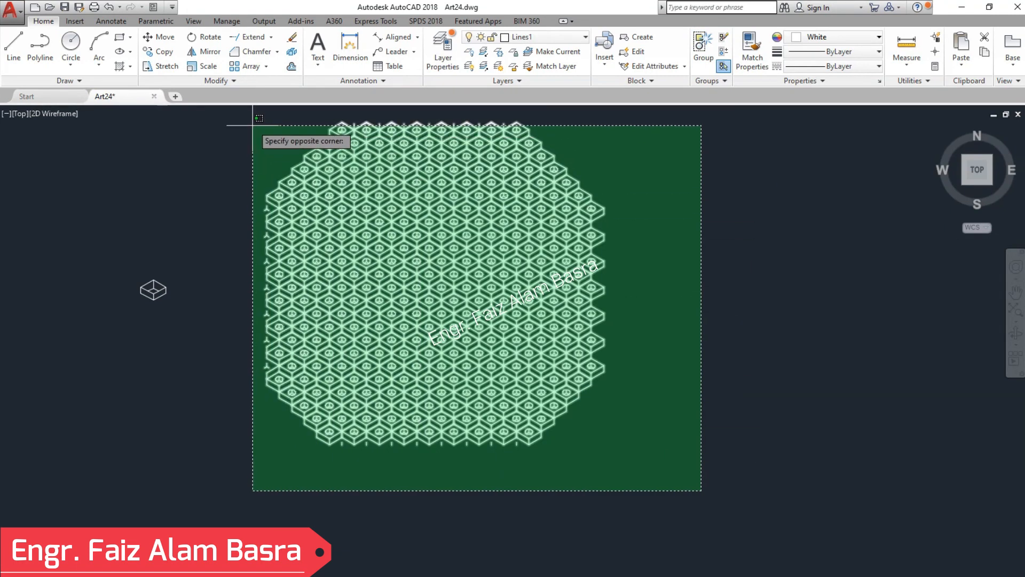
click(250, 115)
right_click(262, 126)
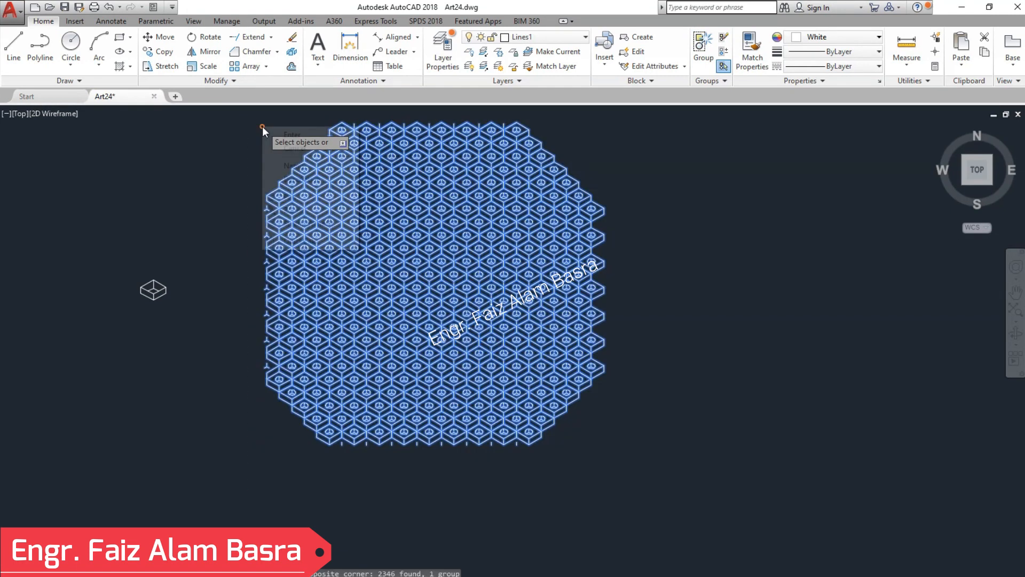
click(287, 134)
scroll(426, 226, up, 4)
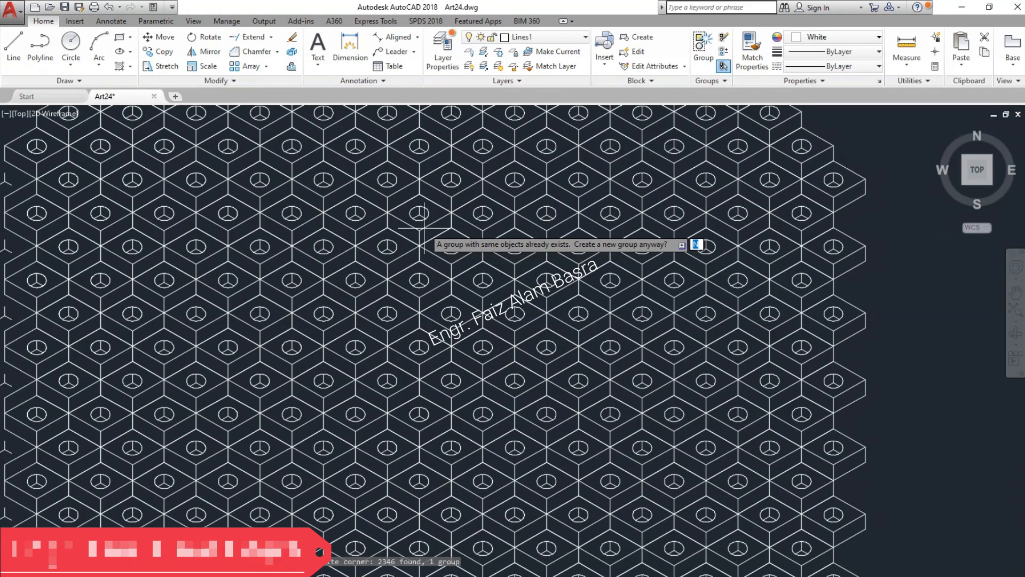
key(Escape)
click(426, 224)
key(Escape)
Examine the pattern's outlines up close and from farther out, checking whether they highlight as one group.
middle_drag(454, 252, 459, 251)
scroll(457, 251, down, 3)
scroll(414, 337, up, 7)
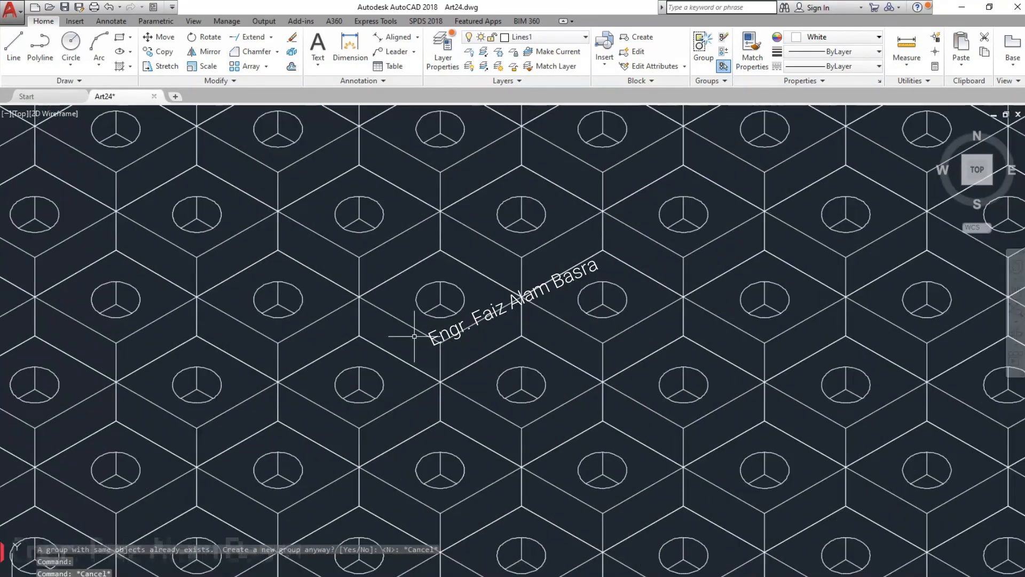
scroll(395, 307, down, 6)
scroll(390, 310, up, 4)
scroll(389, 312, down, 2)
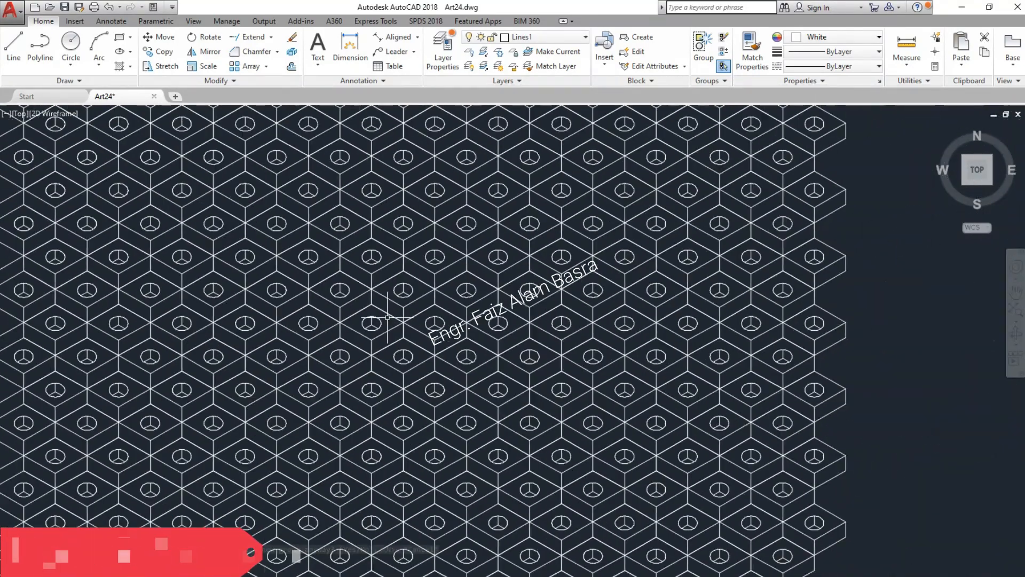
scroll(387, 316, down, 4)
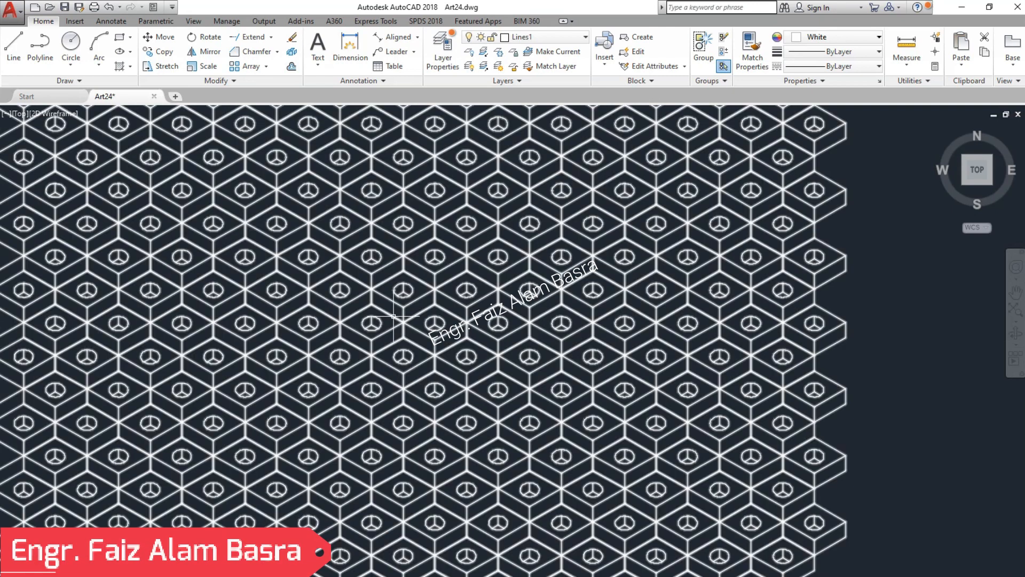
Turn off the current layer Lines1 and turn on the layer Hatch 1.
click(585, 38)
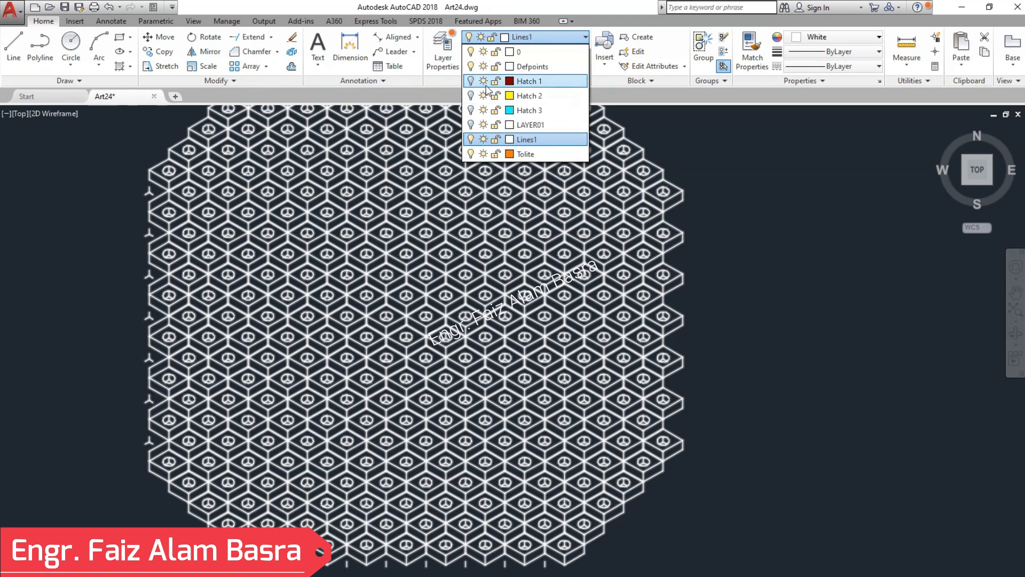
click(471, 139)
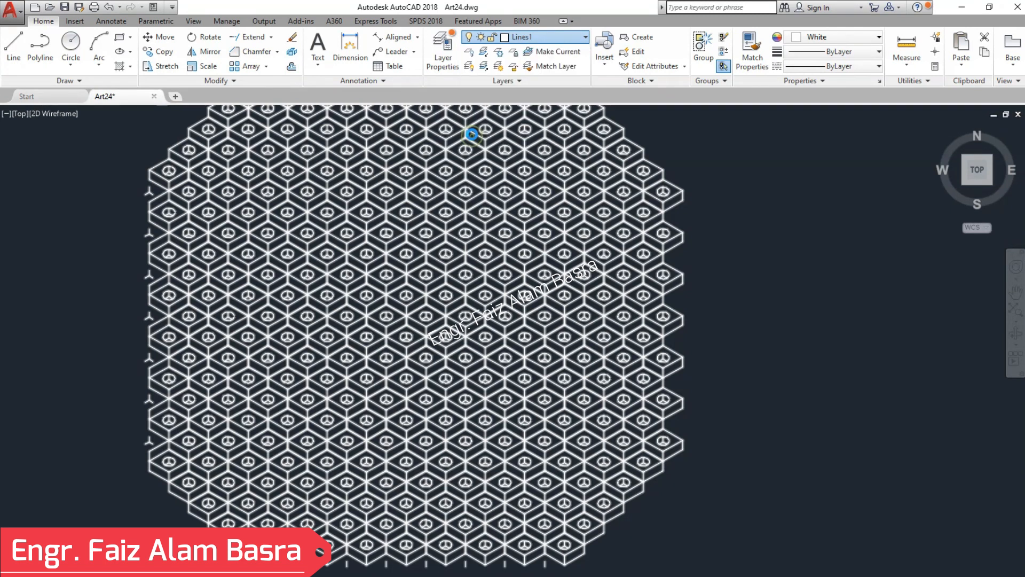
click(468, 290)
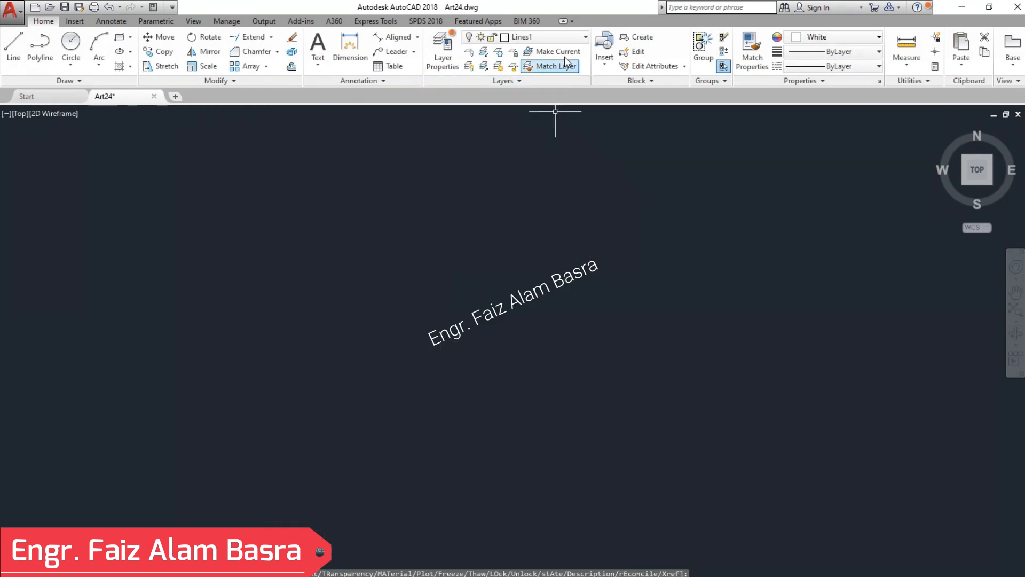
click(586, 39)
click(470, 82)
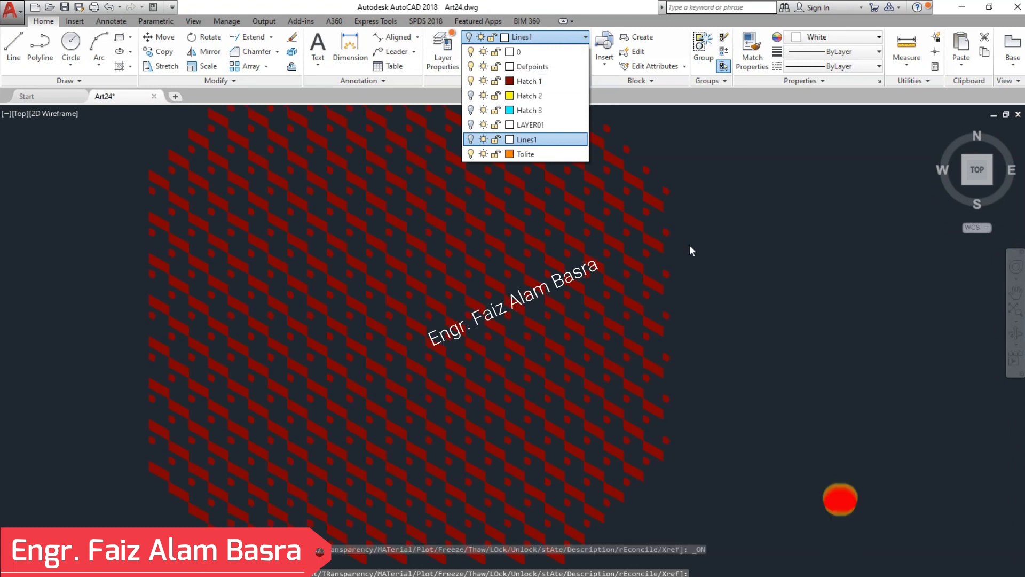
click(746, 264)
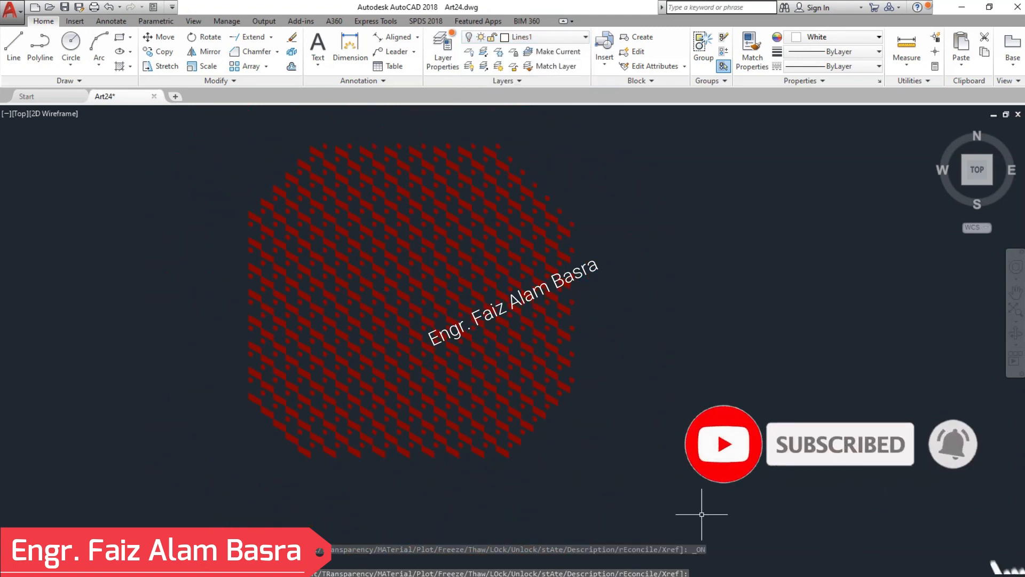
Group all the dark red hatches of the pattern and check that they select together.
click(702, 514)
click(251, 141)
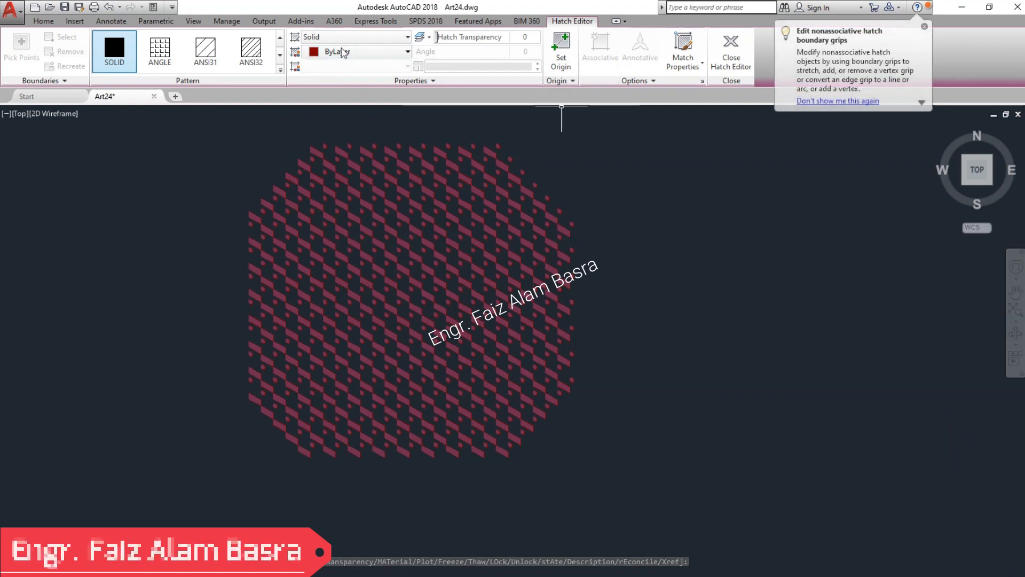
click(48, 23)
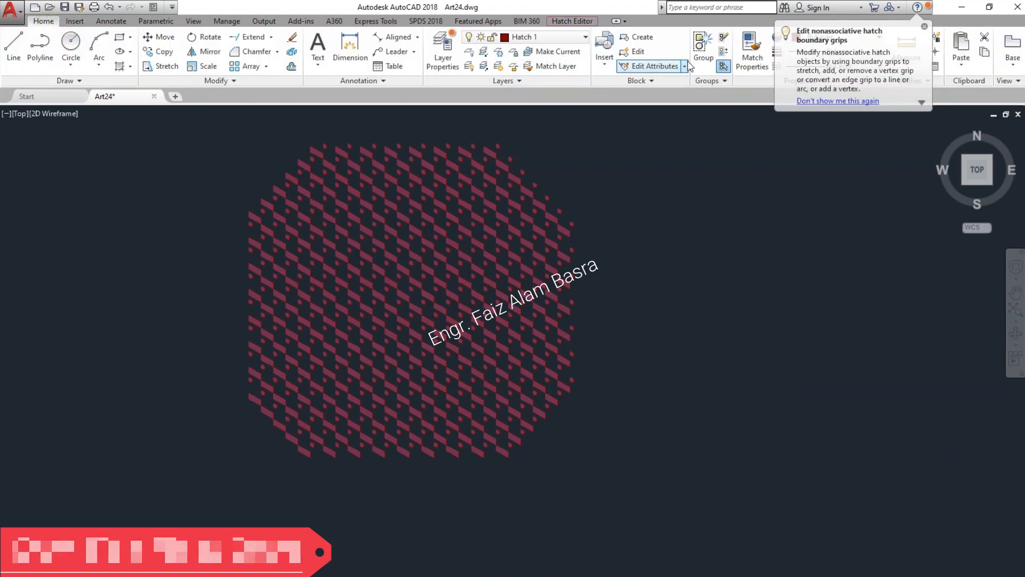
key(Escape)
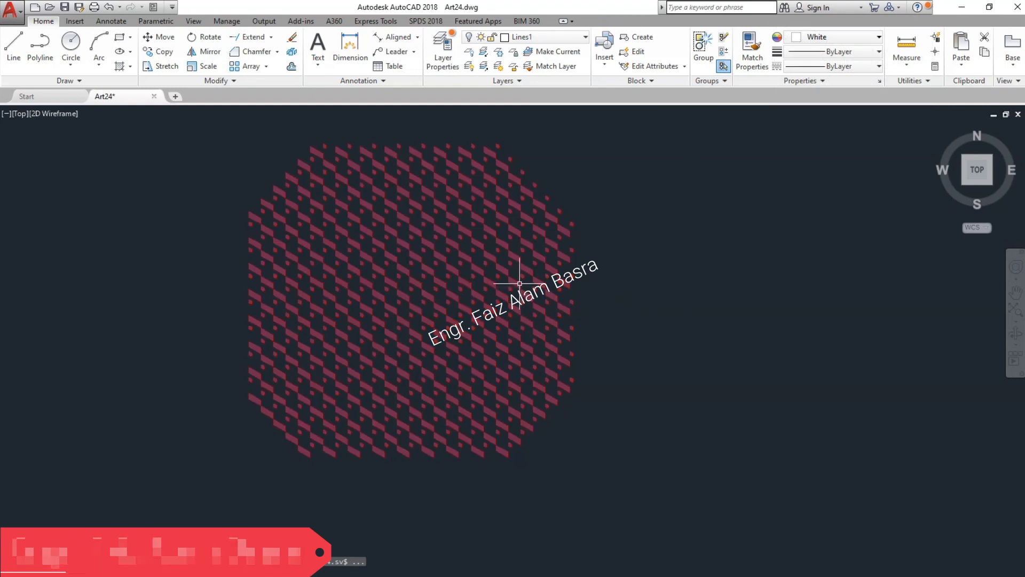
click(503, 251)
key(Escape)
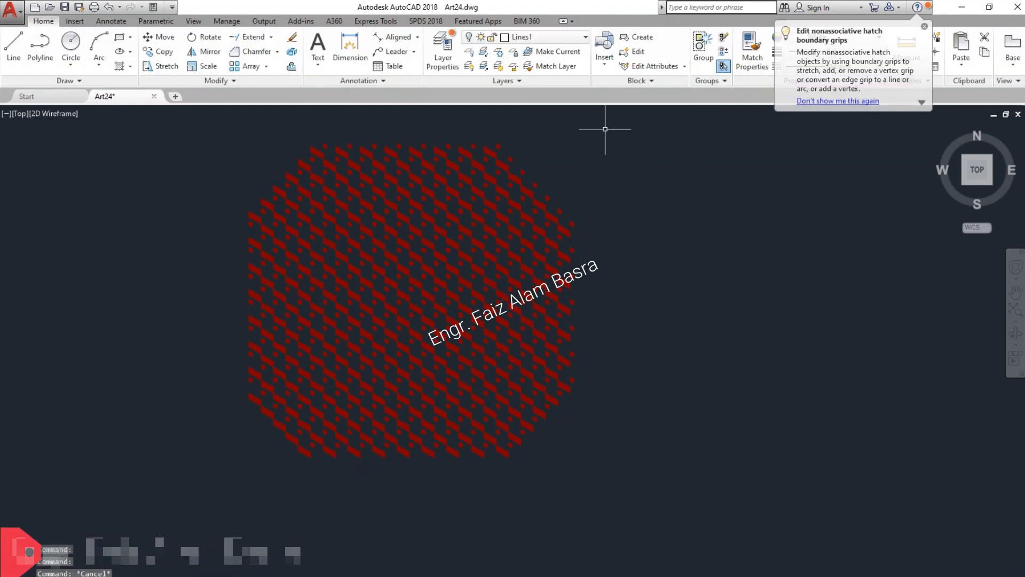
Turn off the layer Hatch 1 and turn on the layer Hatch 2.
click(526, 37)
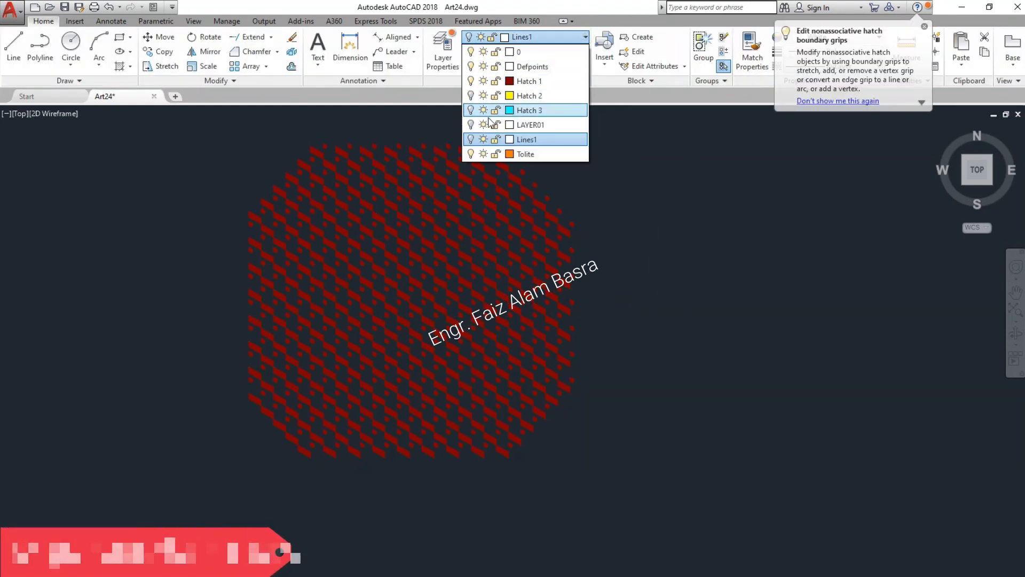
click(471, 81)
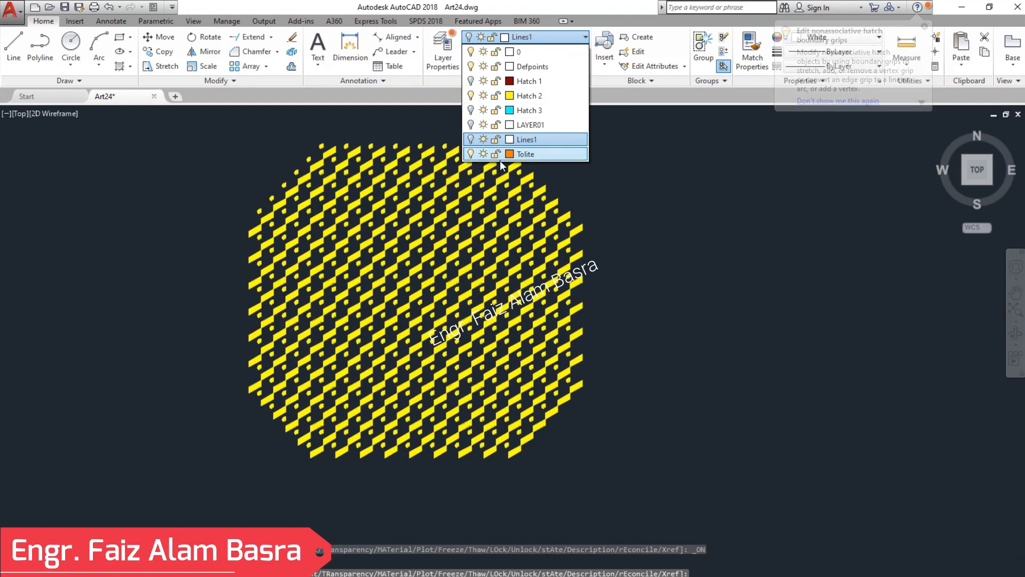
click(655, 255)
Group all the yellow hatches of the pattern.
click(676, 487)
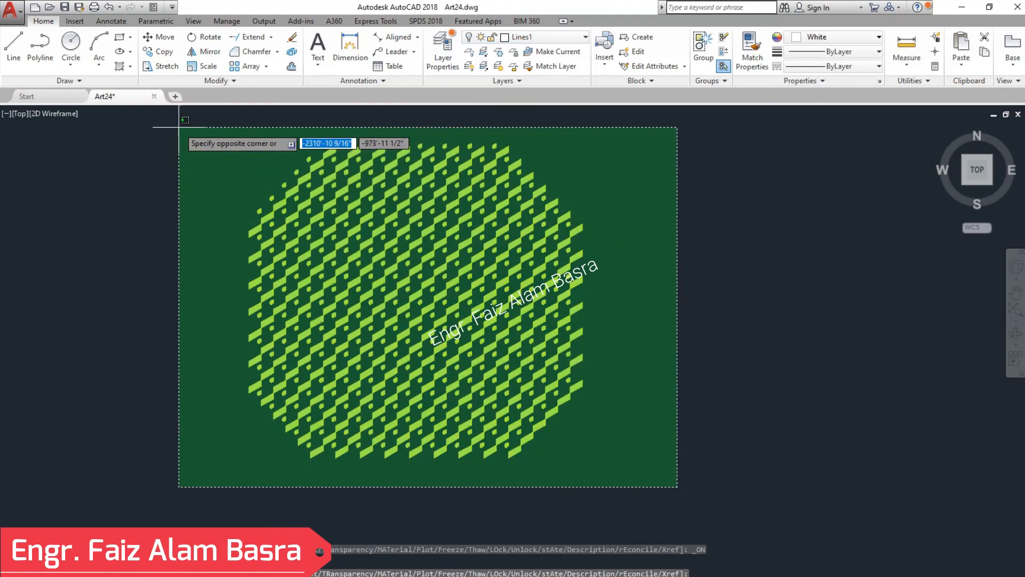
click(171, 107)
click(51, 22)
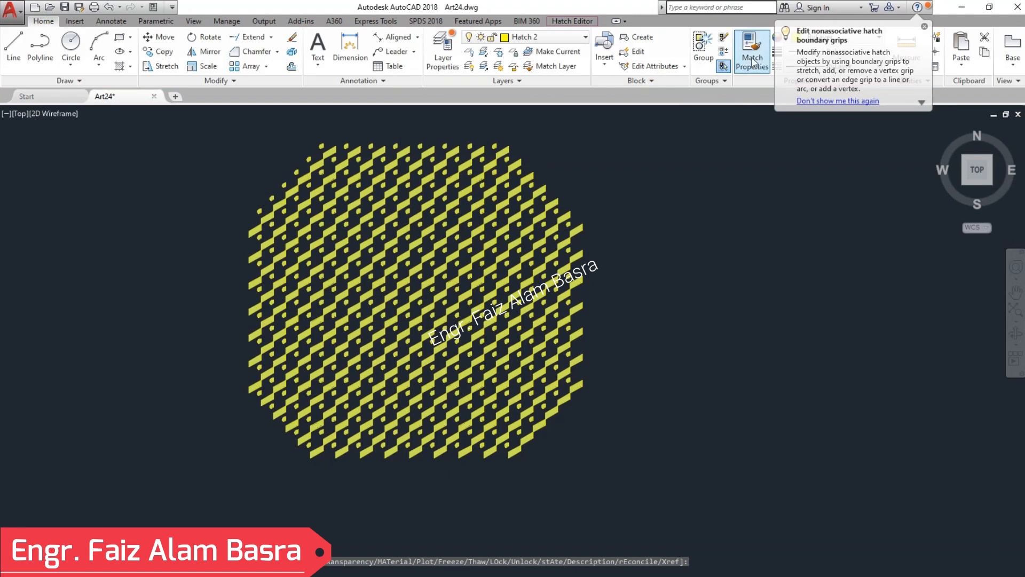
key(Escape)
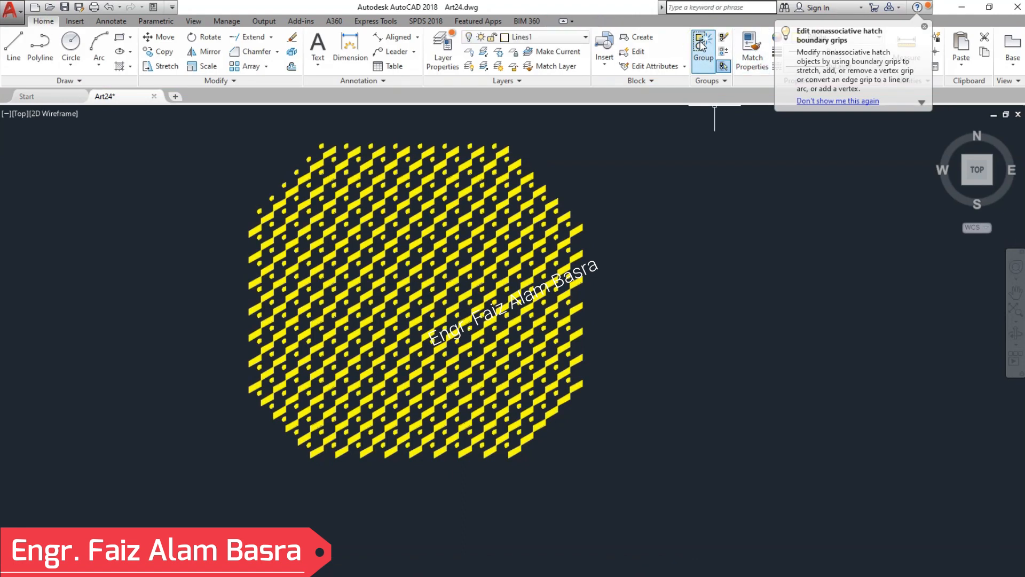
click(693, 480)
click(188, 127)
right_click(189, 129)
click(206, 138)
key(Escape)
click(357, 176)
key(Escape)
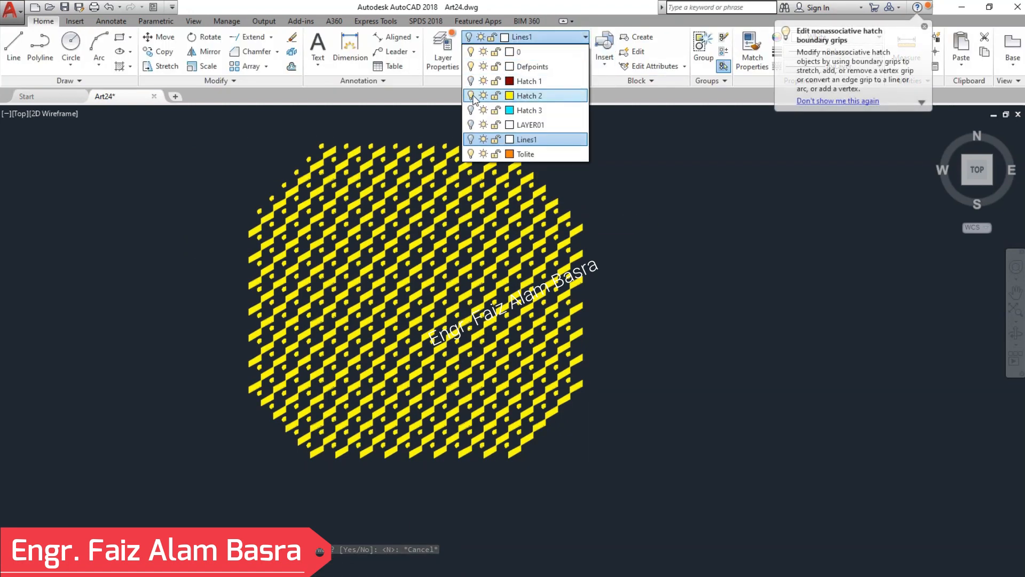
Turn off the layer Hatch 2 and turn on the layer Hatch 3.
click(471, 96)
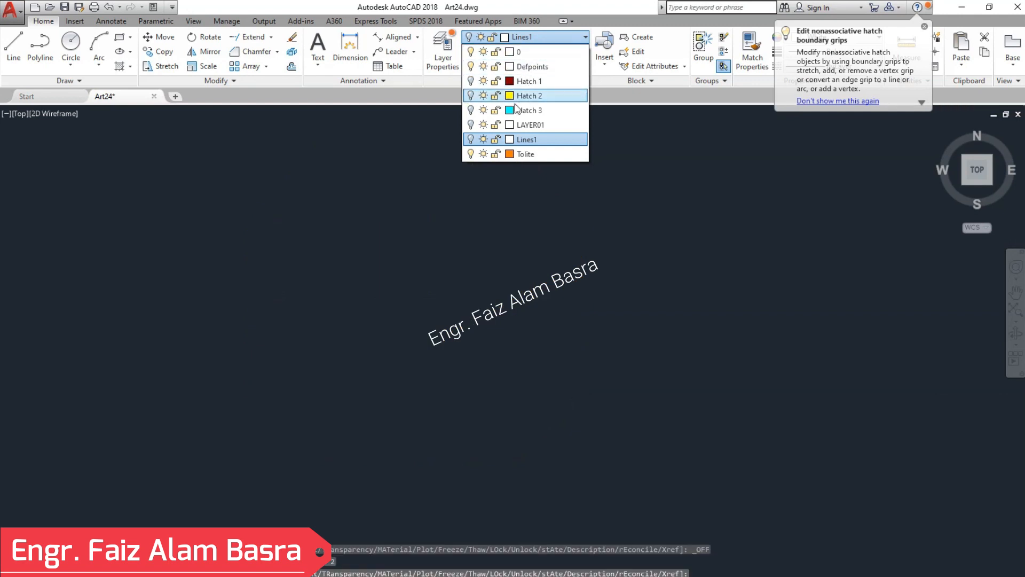
click(471, 110)
click(633, 181)
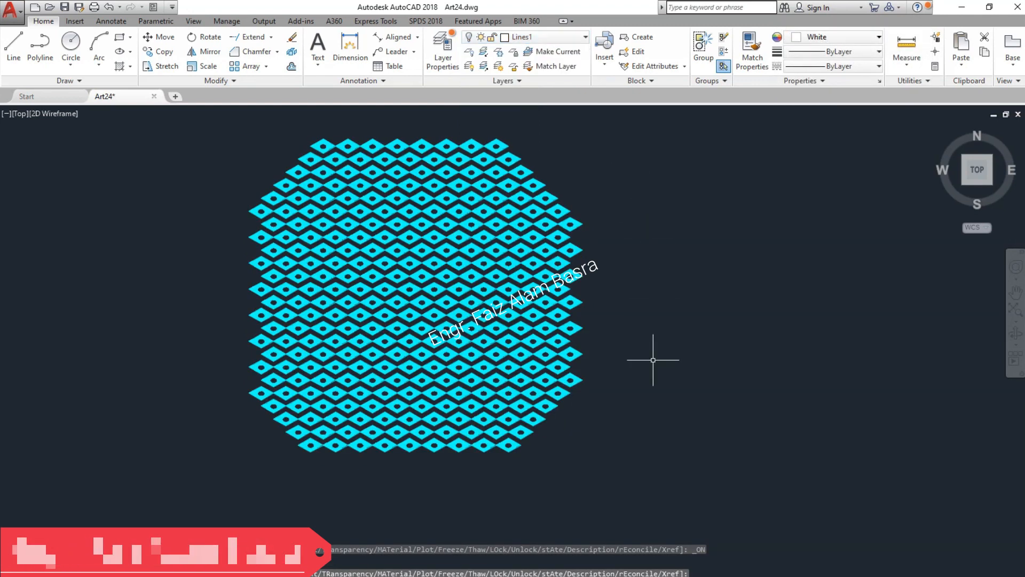
Group all the cyan diamond hatches of the pattern and check that they select together.
click(679, 505)
click(208, 116)
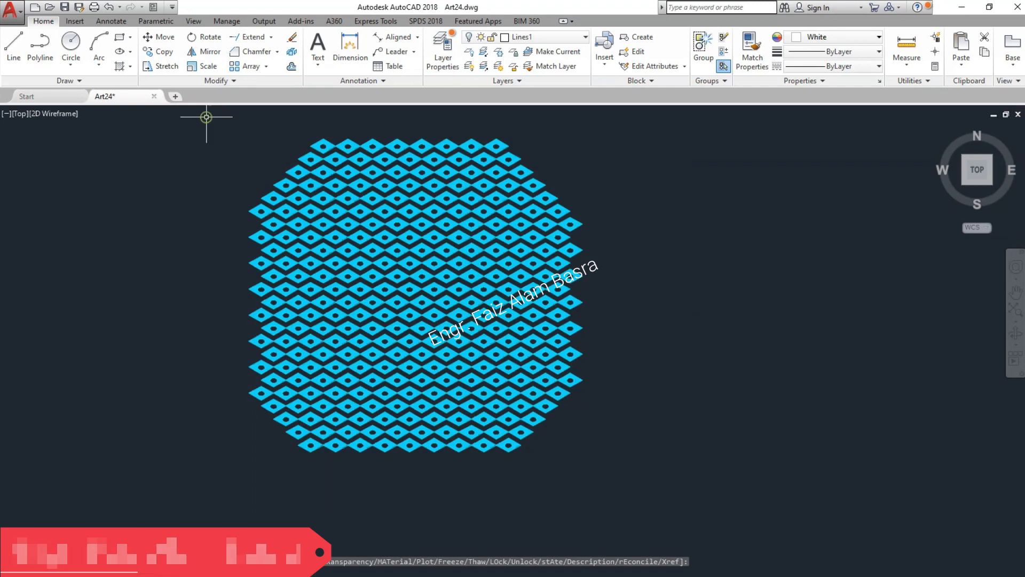
click(49, 23)
key(Escape)
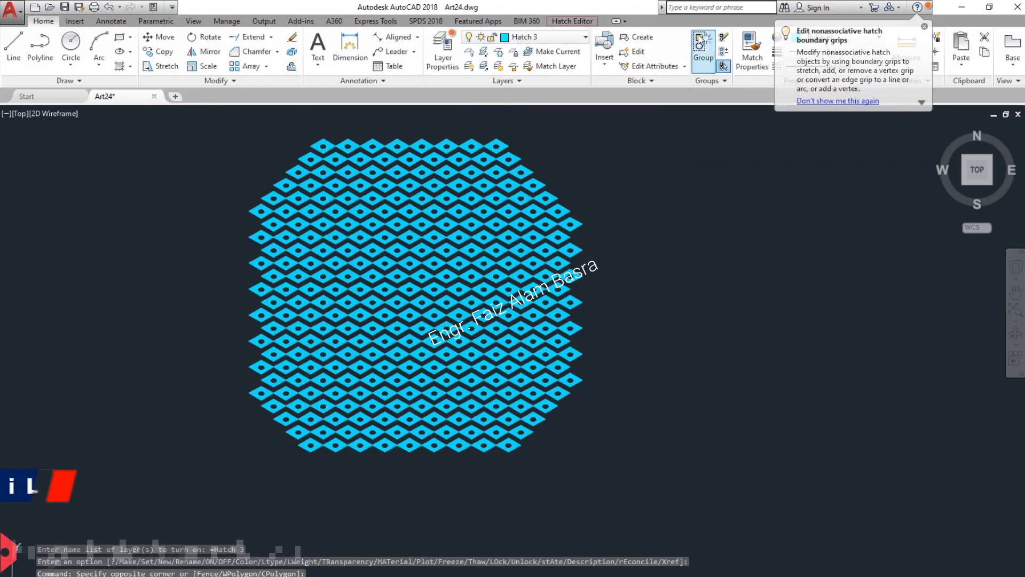
click(545, 194)
key(Escape)
click(496, 196)
key(Escape)
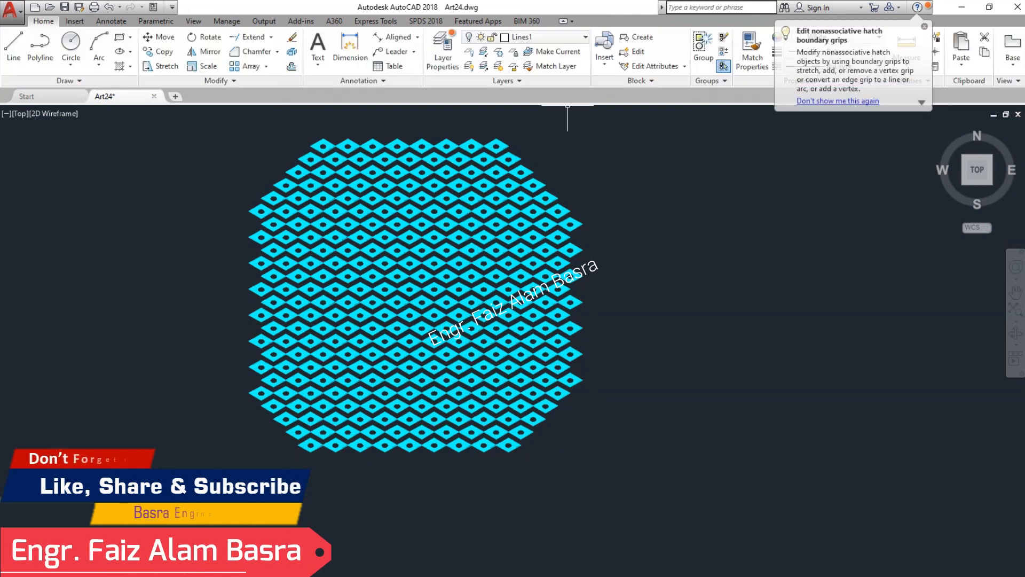
Turn off the layer Hatch 3 and turn on the layer LAYER01.
click(584, 37)
click(471, 125)
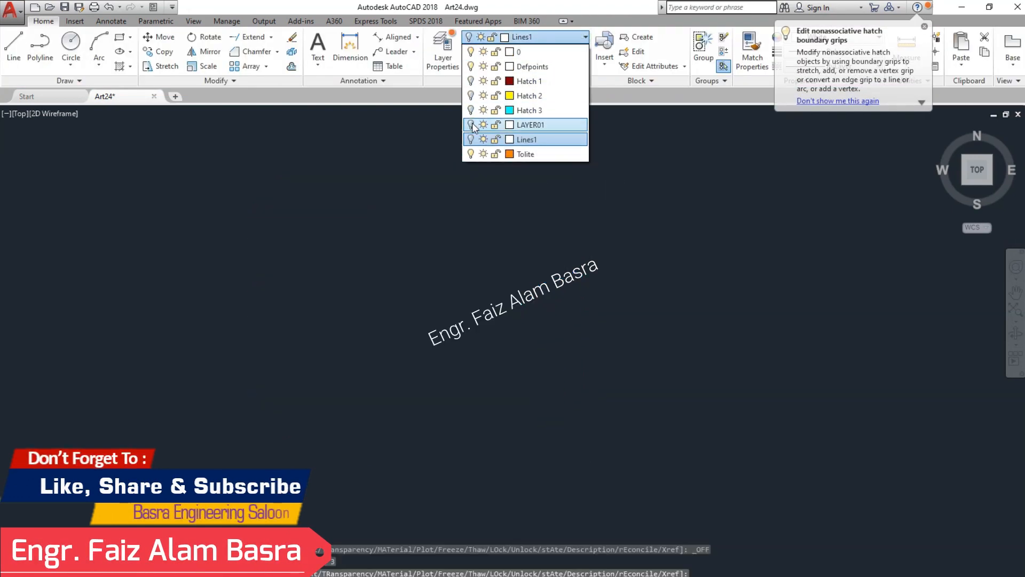
Group all the white opening hatches of the pattern on LAYER01 and check that they select together.
click(687, 483)
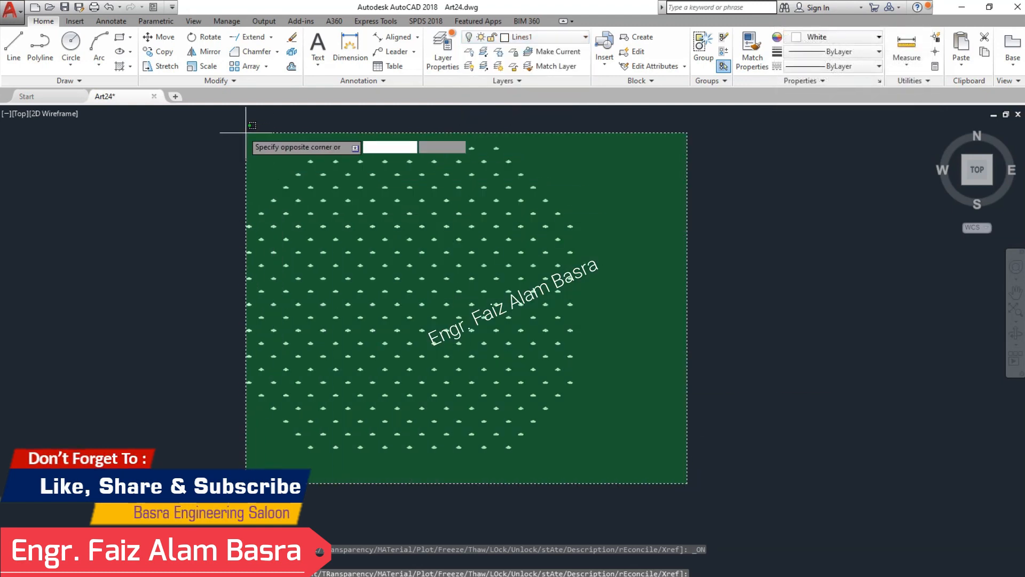
click(202, 118)
scroll(337, 257, up, 4)
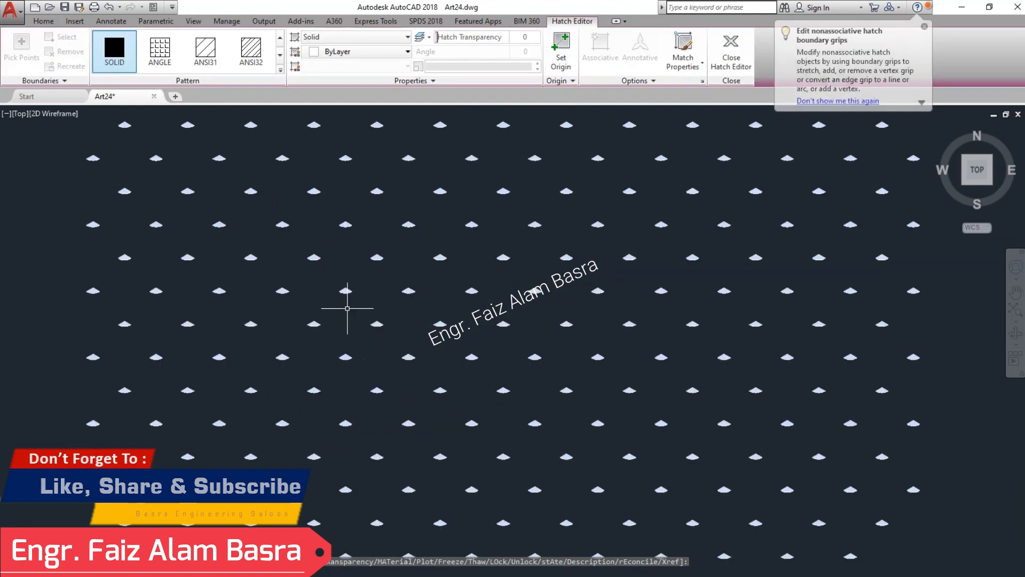
scroll(363, 270, up, 3)
scroll(373, 247, down, 8)
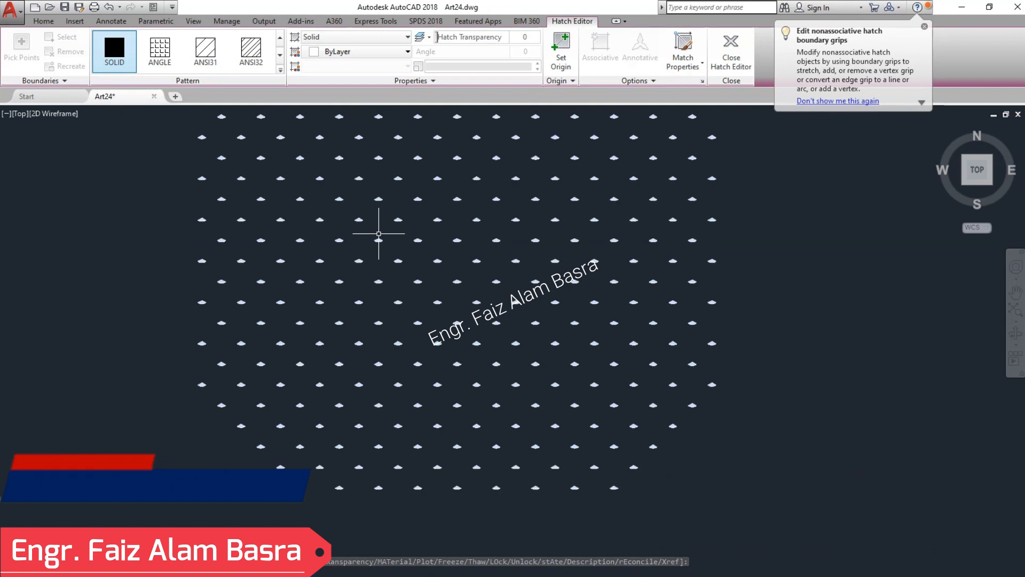
scroll(426, 210, down, 2)
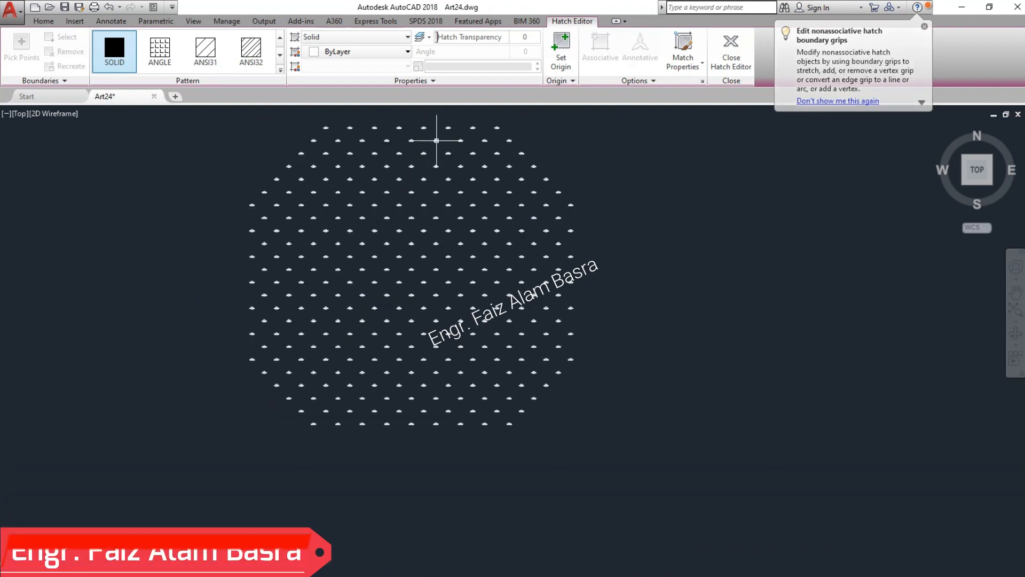
click(43, 21)
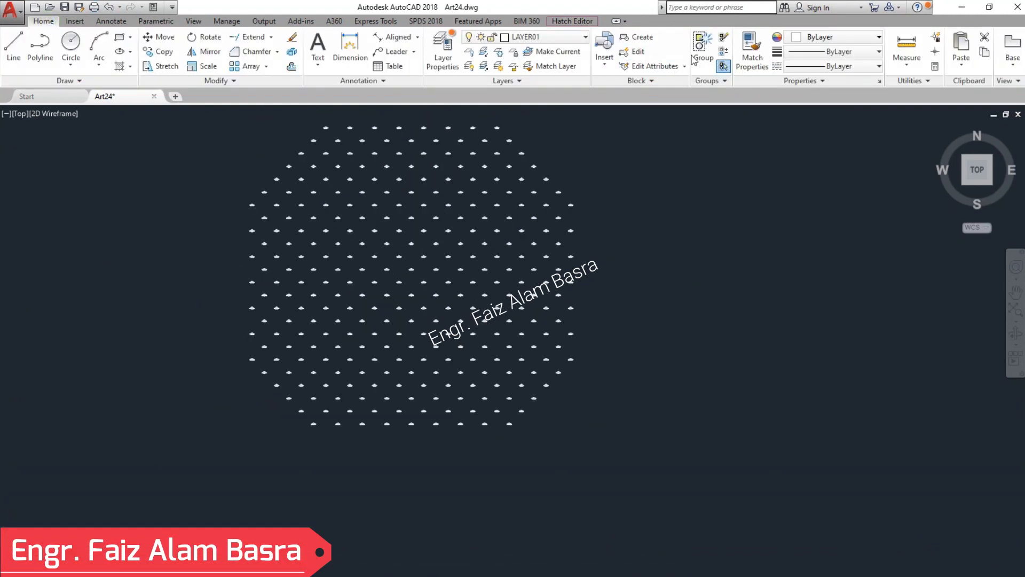
click(545, 184)
click(539, 168)
key(Escape)
Turn on the layer Lines1 and close the Command Line window.
scroll(339, 314, down, 2)
scroll(338, 255, up, 5)
click(534, 36)
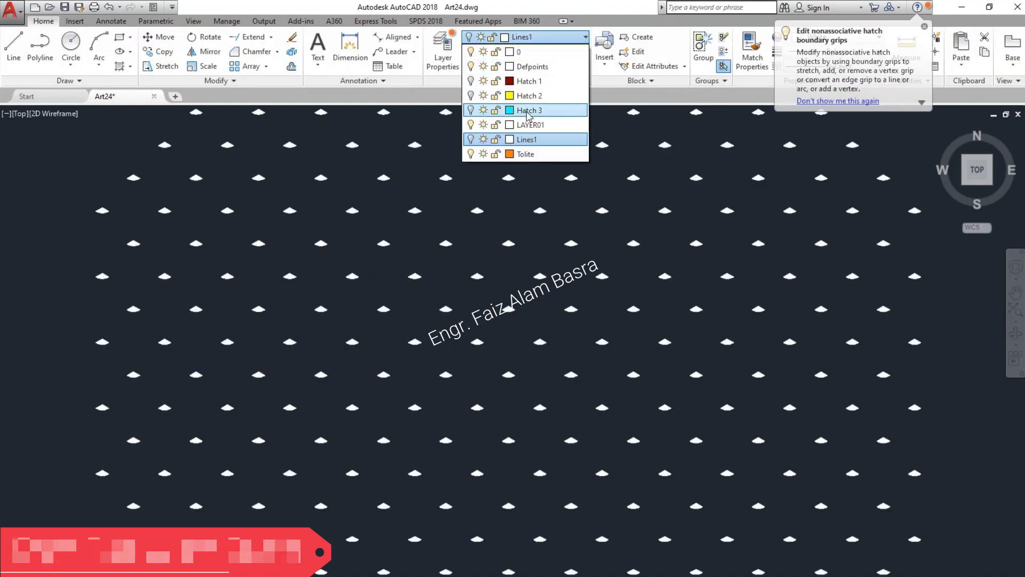
click(470, 140)
scroll(491, 422, down, 2)
scroll(492, 421, up, 5)
scroll(492, 421, down, 2)
scroll(491, 422, up, 2)
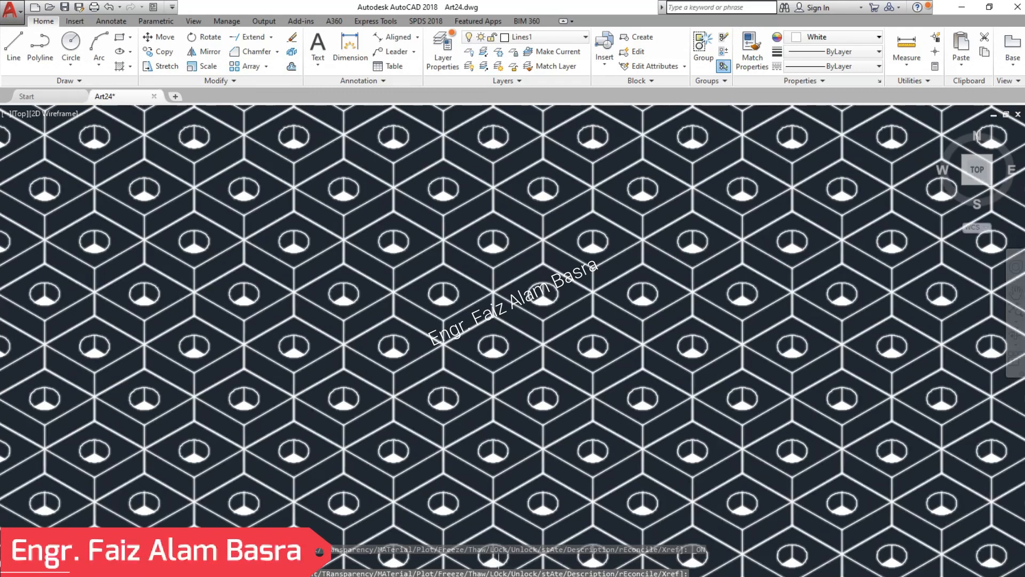
key(ctrl+9)
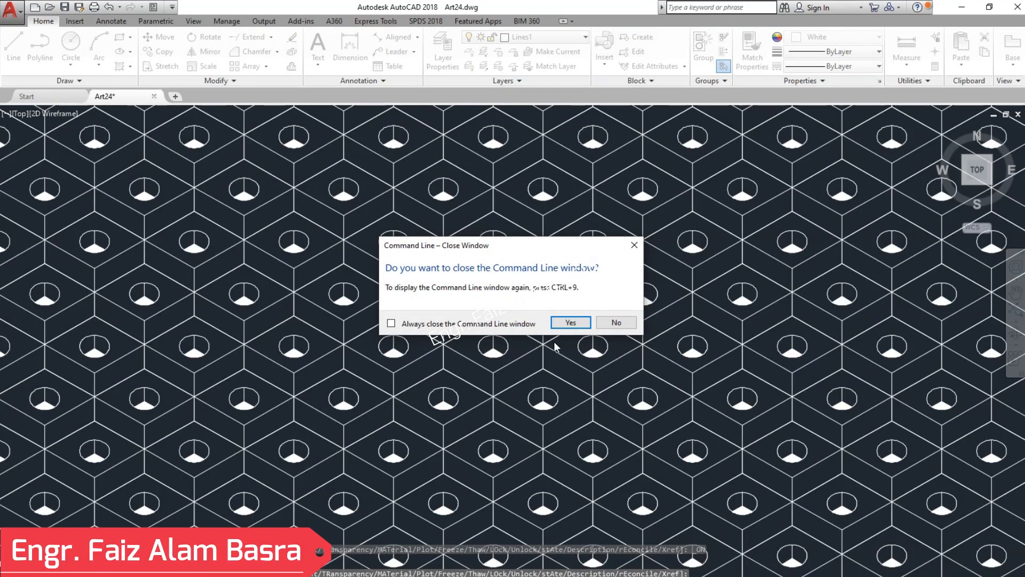
click(570, 323)
Examine the pattern's outlines and white opening hatches up close, including its outer edge.
scroll(422, 314, down, 3)
scroll(422, 314, up, 2)
scroll(421, 314, up, 2)
scroll(737, 445, down, 2)
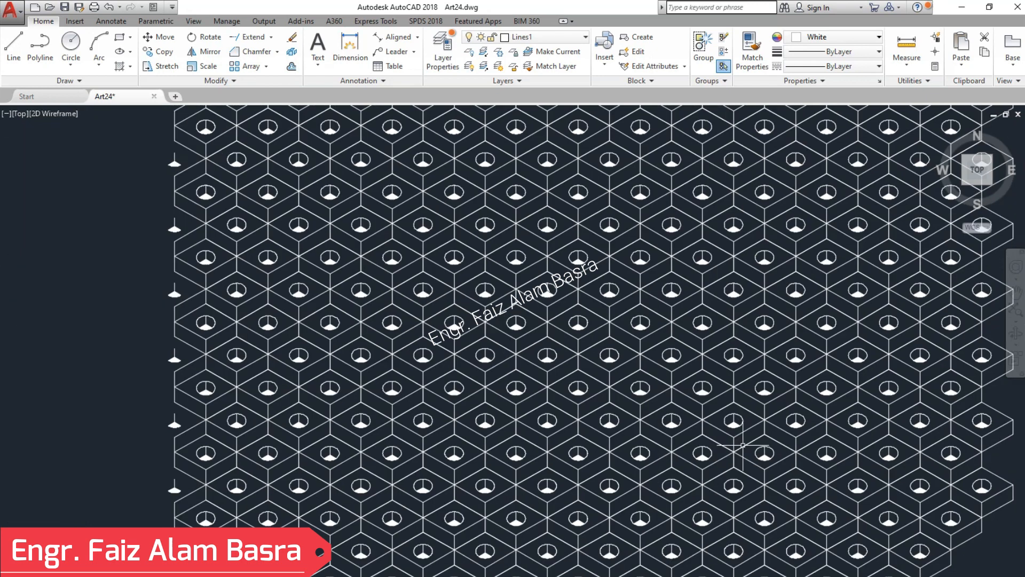
scroll(853, 316, up, 2)
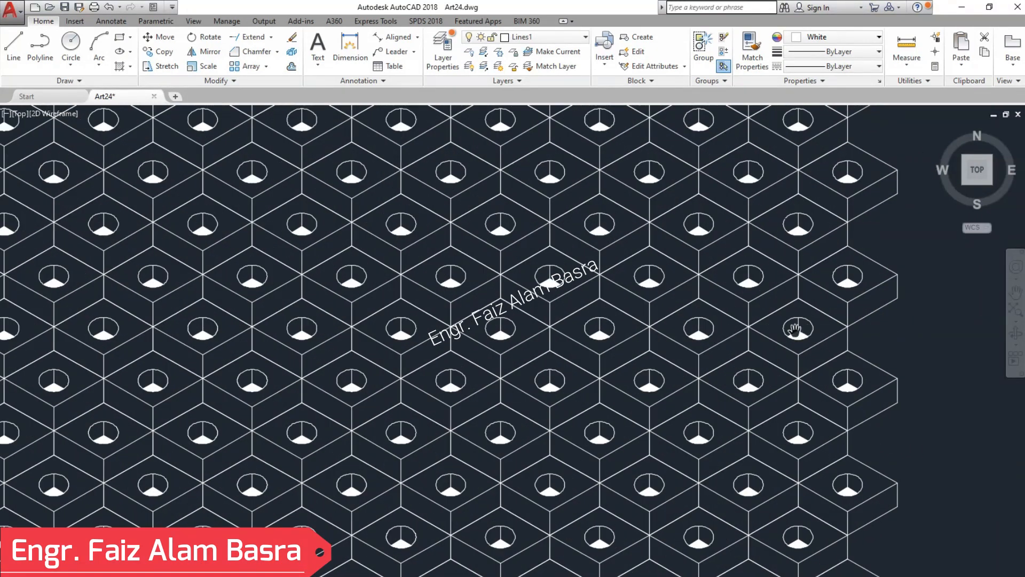
scroll(803, 329, up, 2)
middle_drag(798, 347, 841, 331)
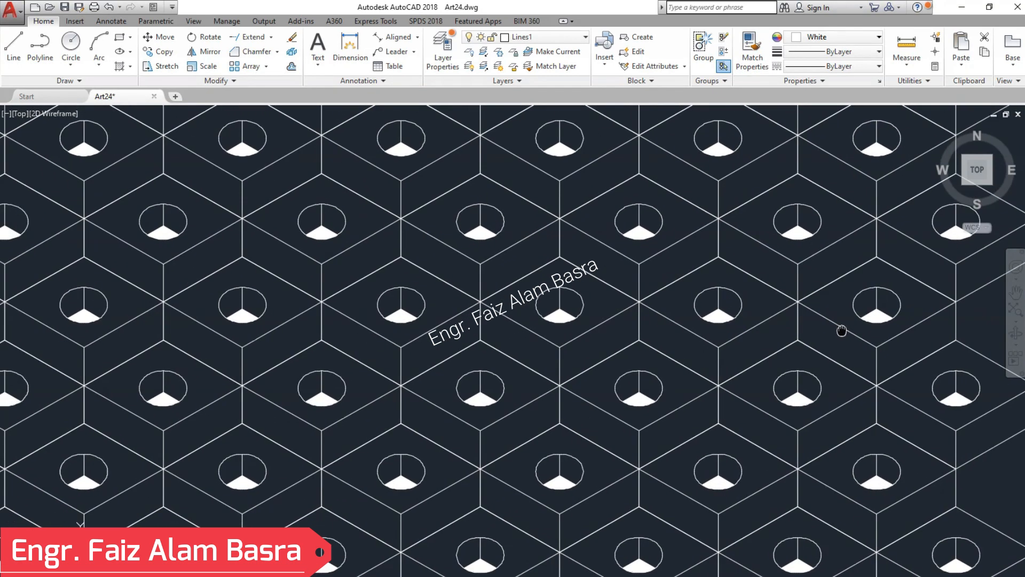
scroll(804, 359, down, 2)
middle_drag(764, 372, 837, 340)
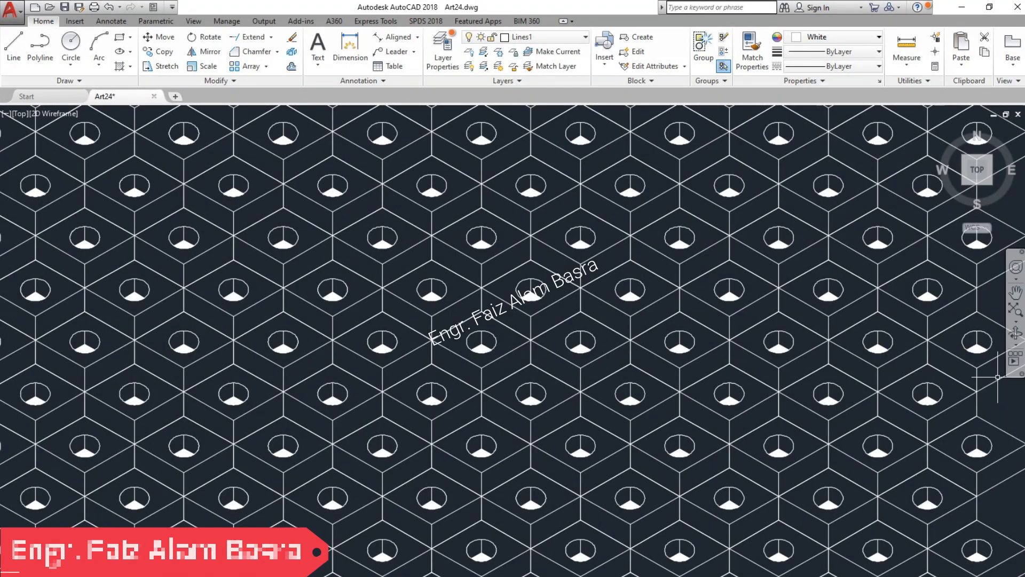
Turn on the layers Hatch 1 and Hatch 2 so the dark red and yellow hatches display with the outlines.
click(586, 38)
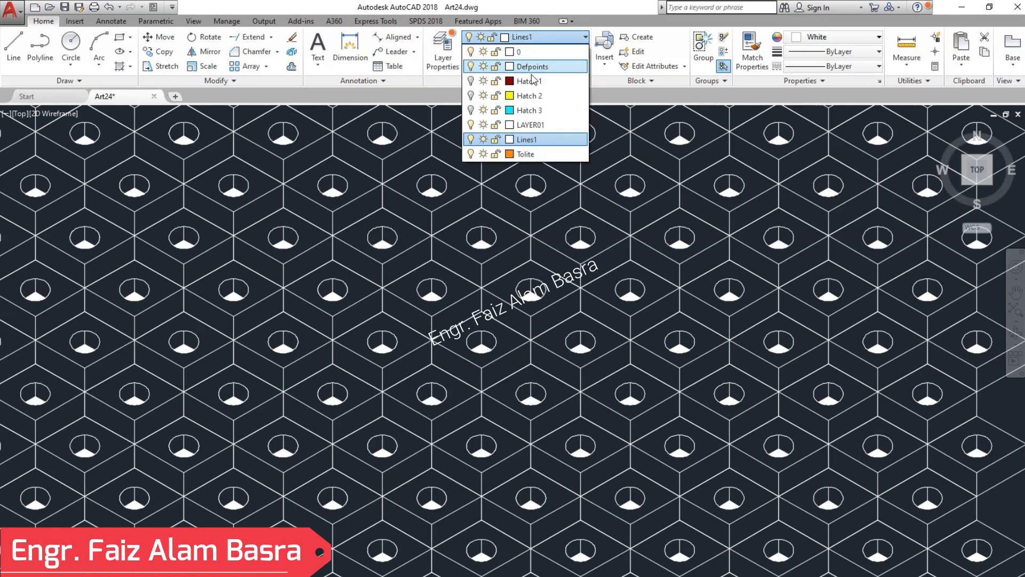
click(471, 81)
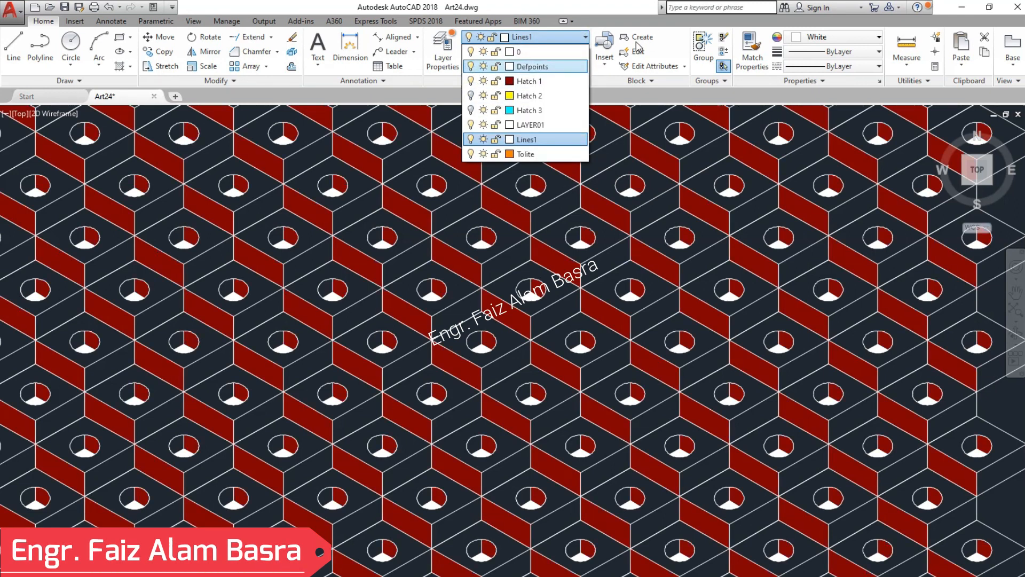
click(621, 19)
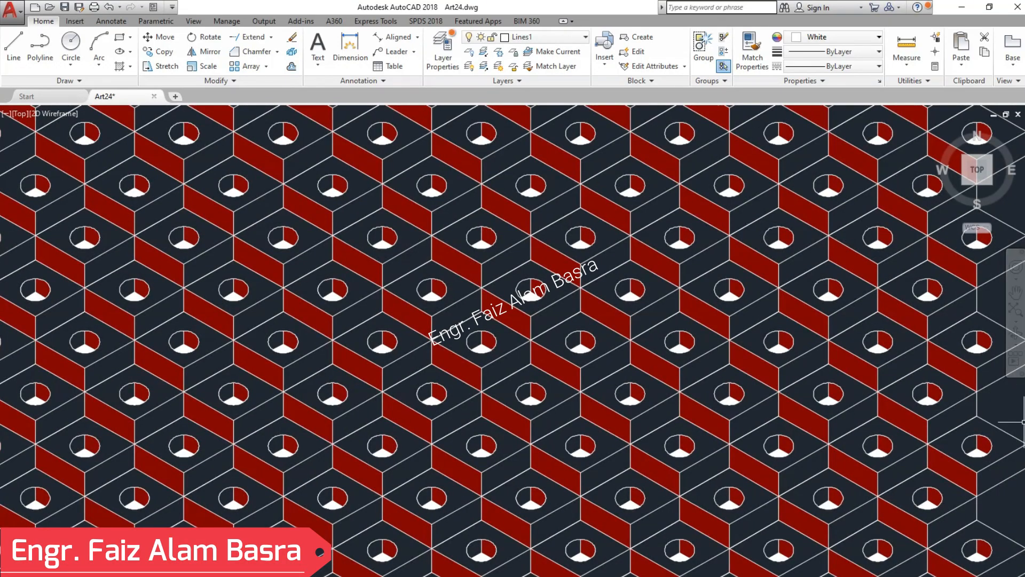
click(586, 37)
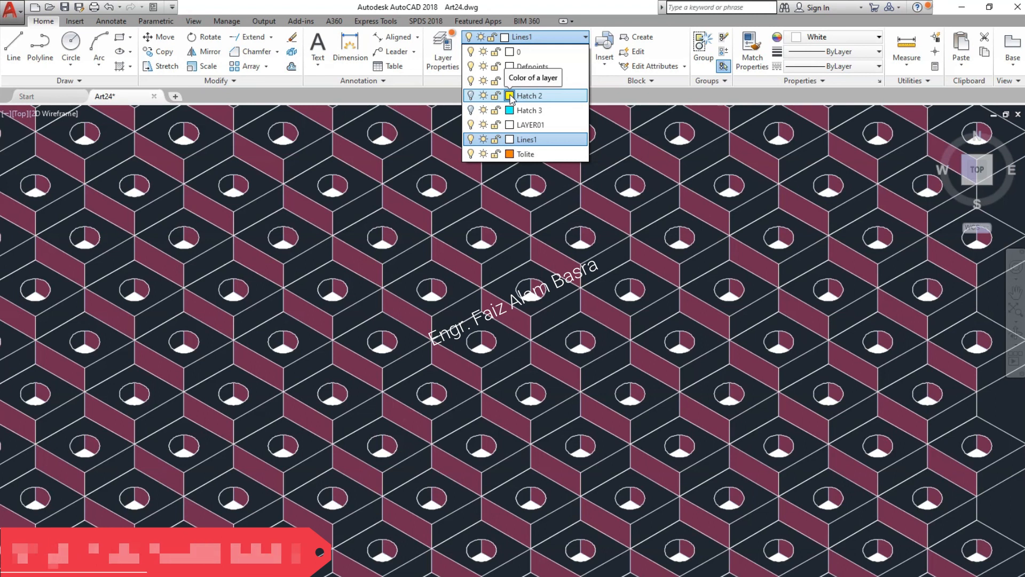
click(471, 96)
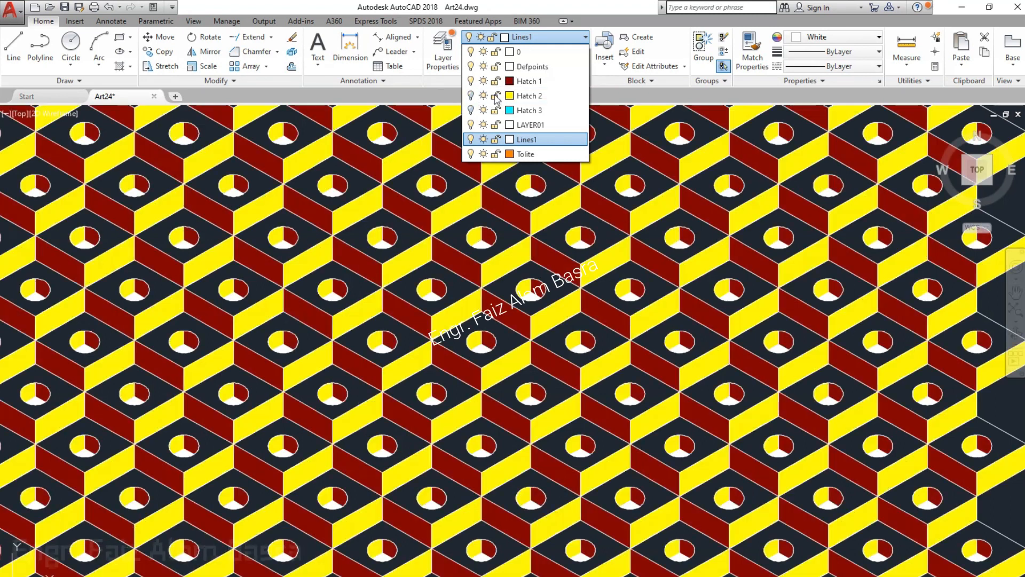
click(603, 90)
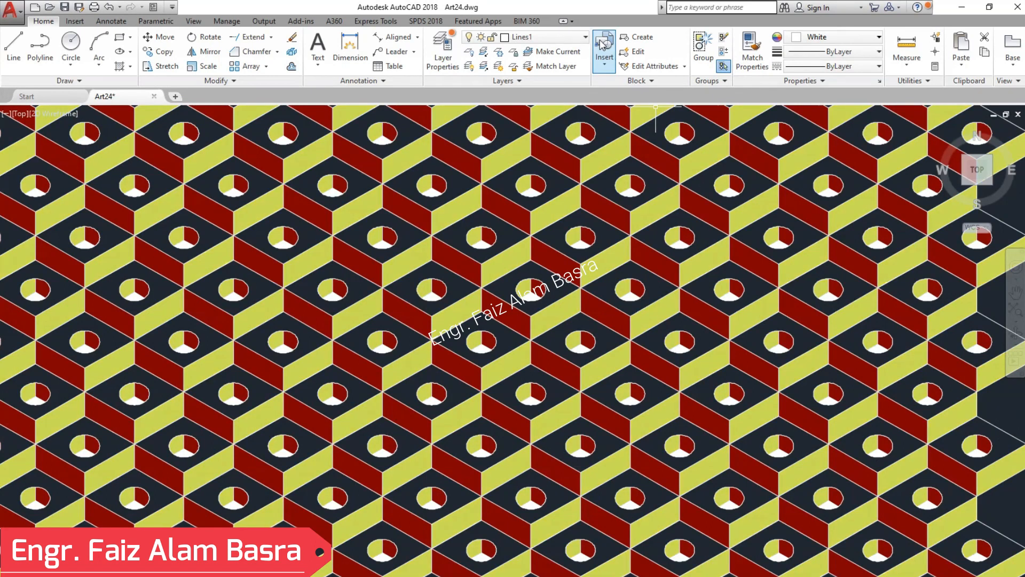
Turn the layer Hatch 3 on to preview the cyan diamonds, and turn it back off.
click(586, 38)
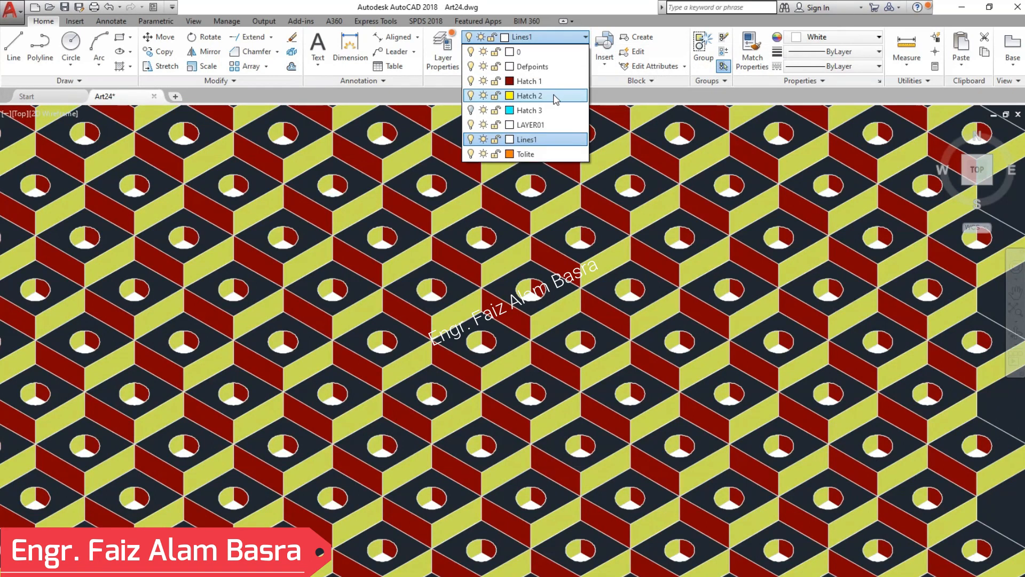
click(470, 110)
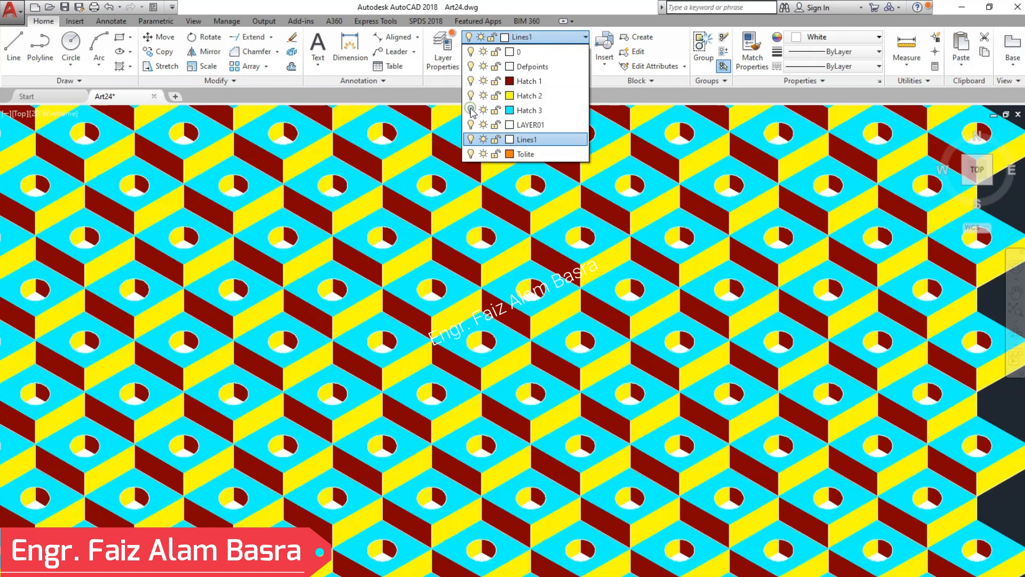
click(1008, 411)
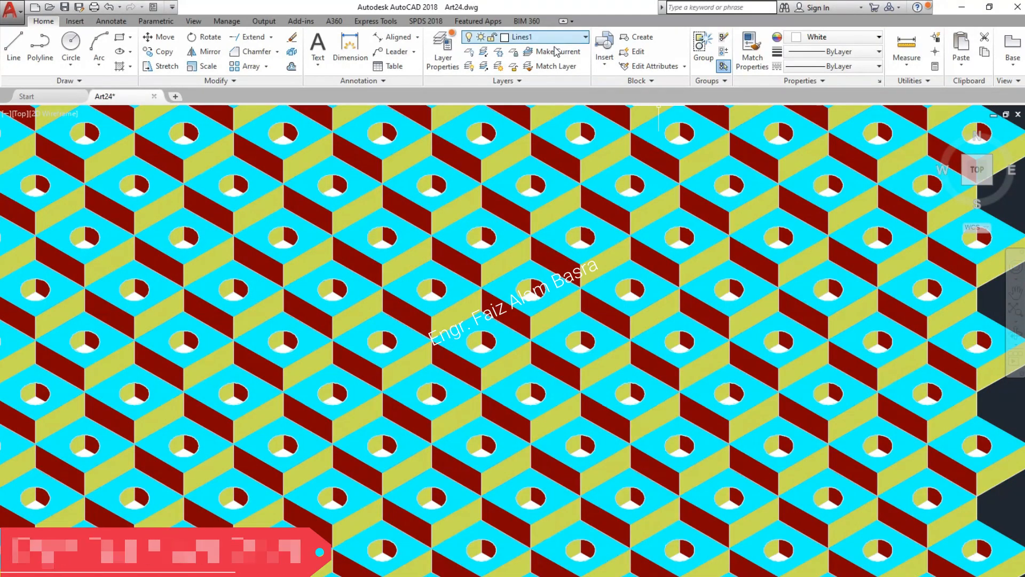
click(585, 36)
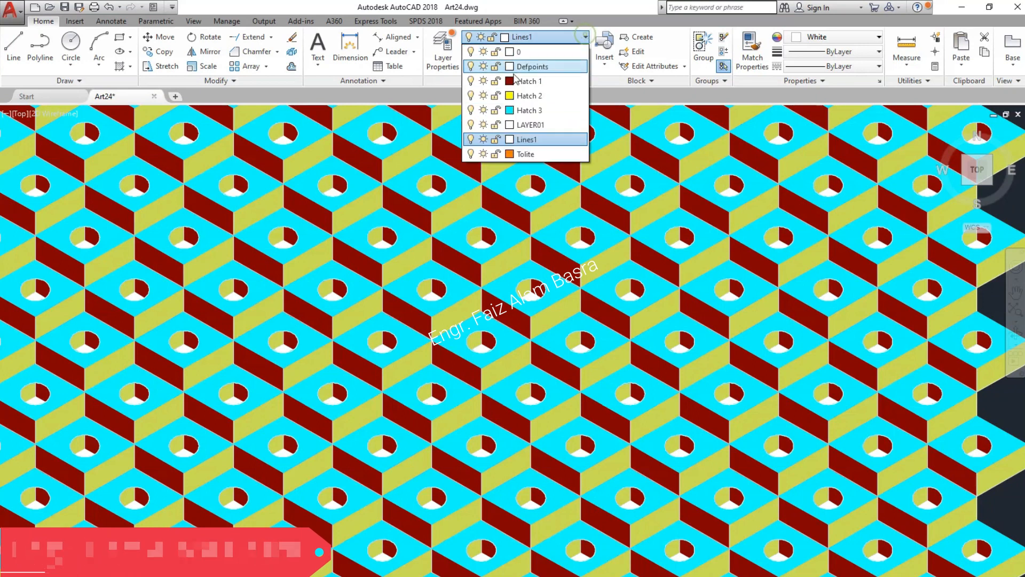
click(471, 110)
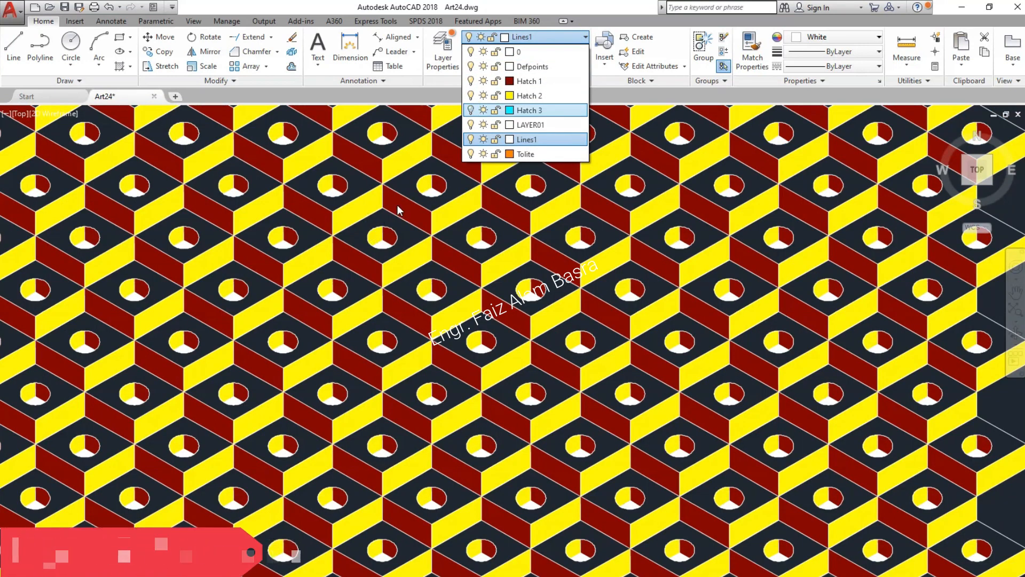
click(569, 138)
Copy the whole pattern horizontally, with Ortho on, to the empty area to its right.
scroll(442, 187, down, 6)
scroll(457, 161, down, 3)
scroll(476, 144, up, 6)
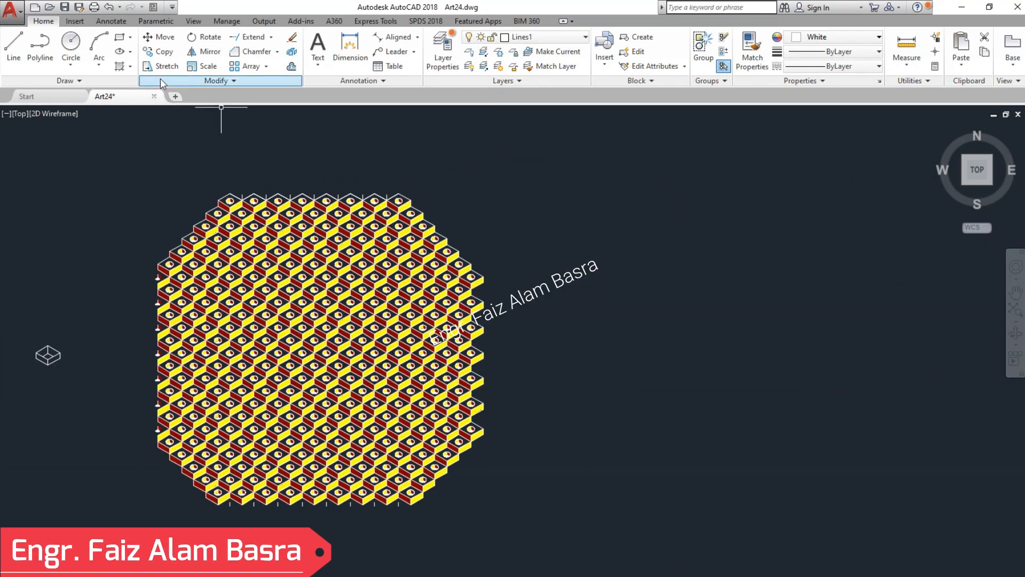
click(163, 51)
click(579, 530)
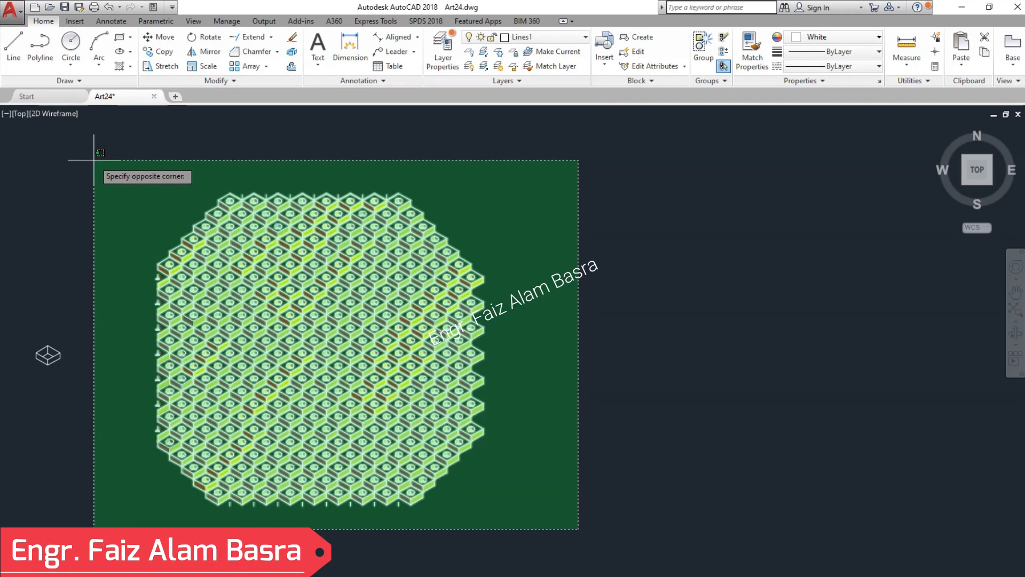
click(94, 160)
click(189, 151)
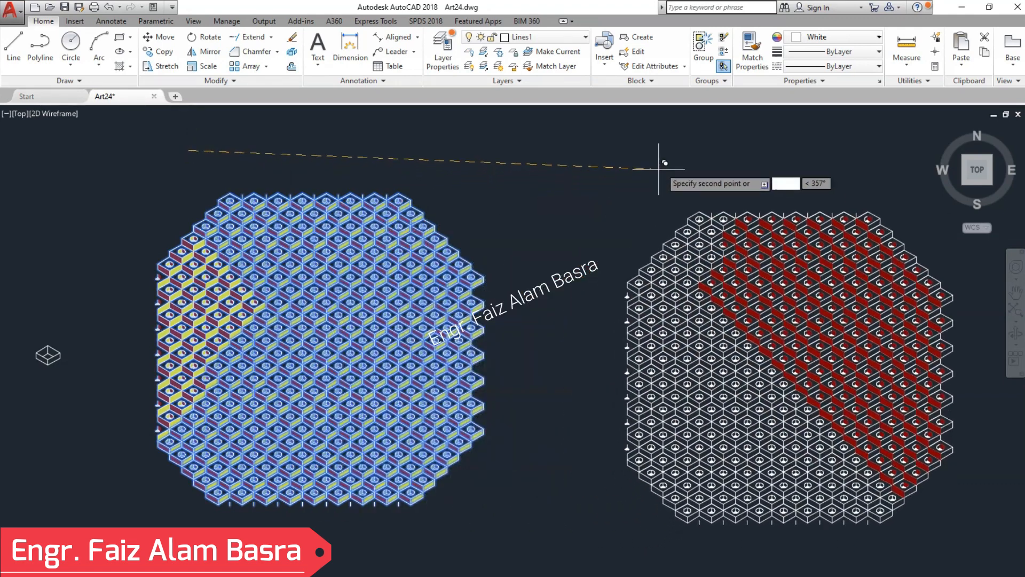
key(F8)
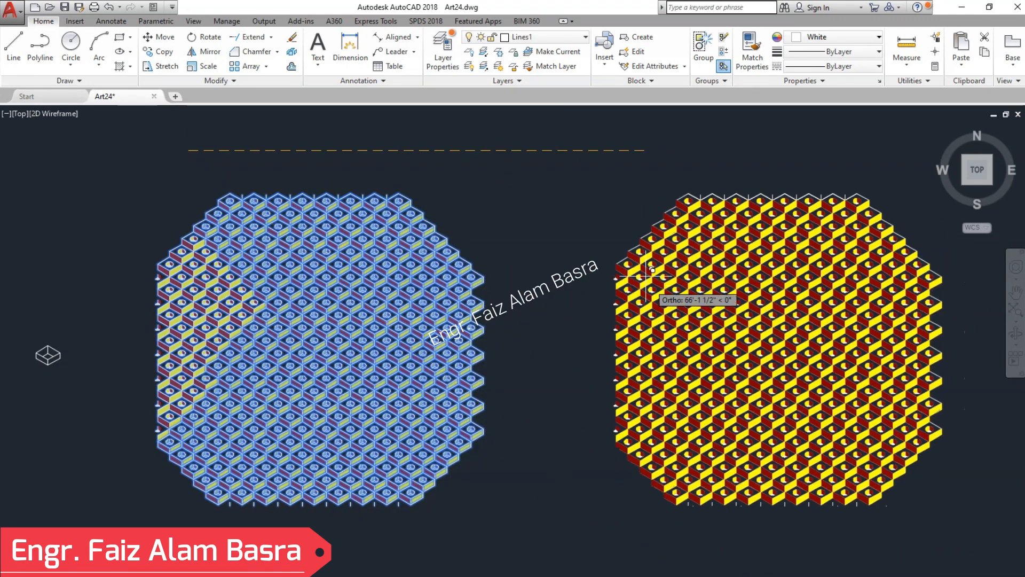
click(674, 168)
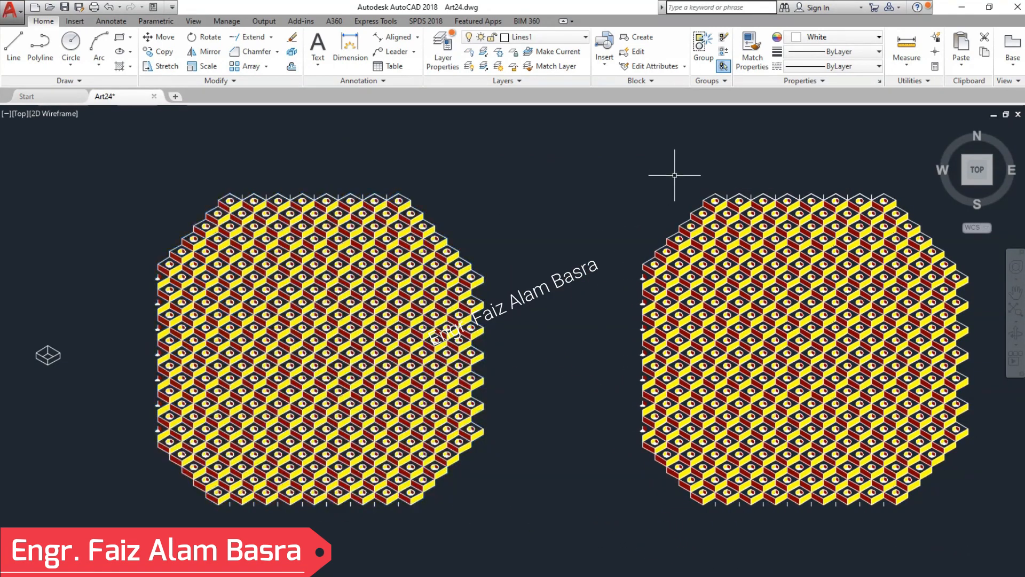
Turn on the layer Hatch 3 to display the cyan diamond hatches of the original pattern.
scroll(295, 336, up, 4)
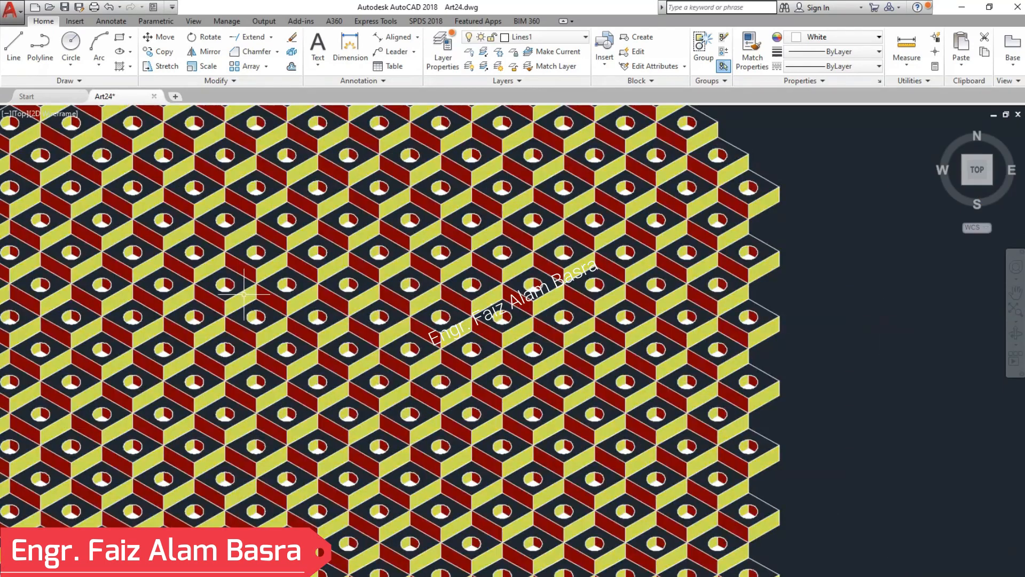
scroll(331, 288, up, 2)
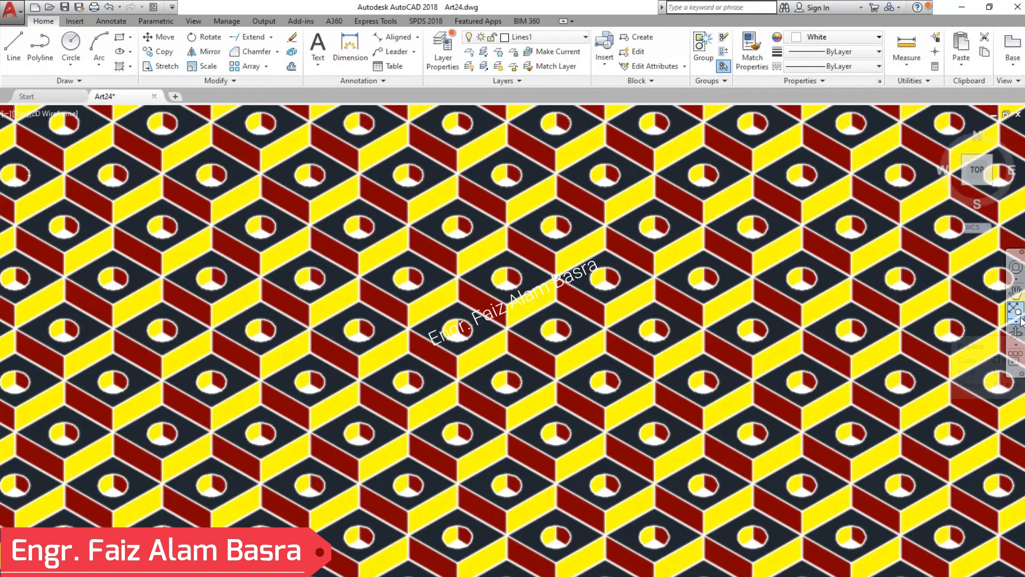
click(1015, 293)
drag(948, 306, 884, 295)
key(Escape)
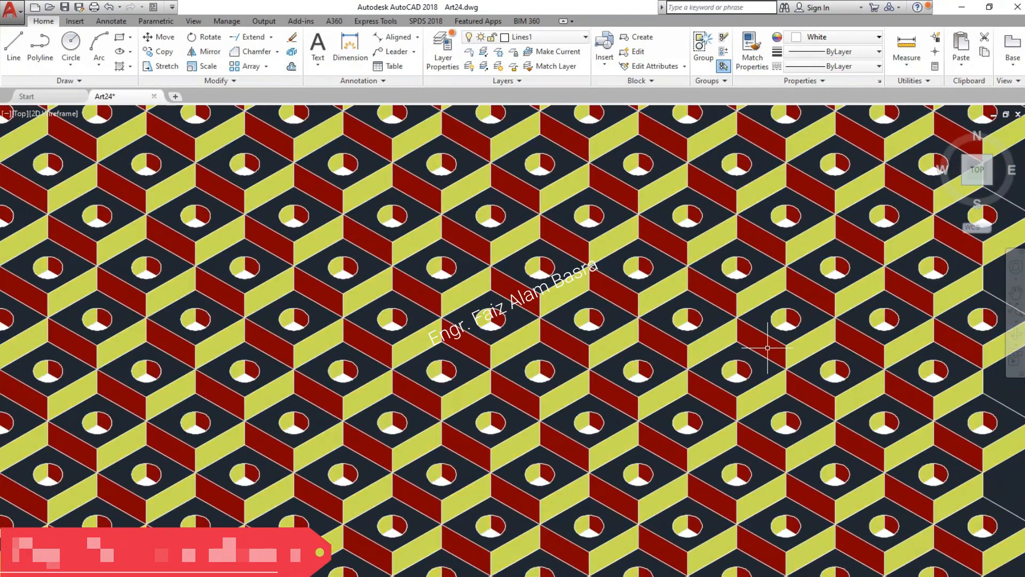
click(586, 37)
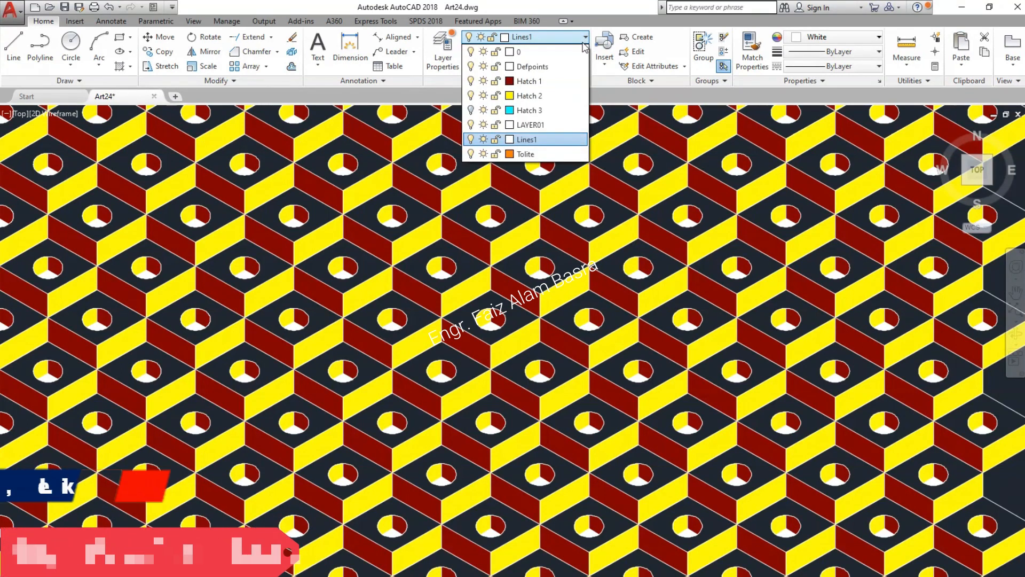
click(470, 110)
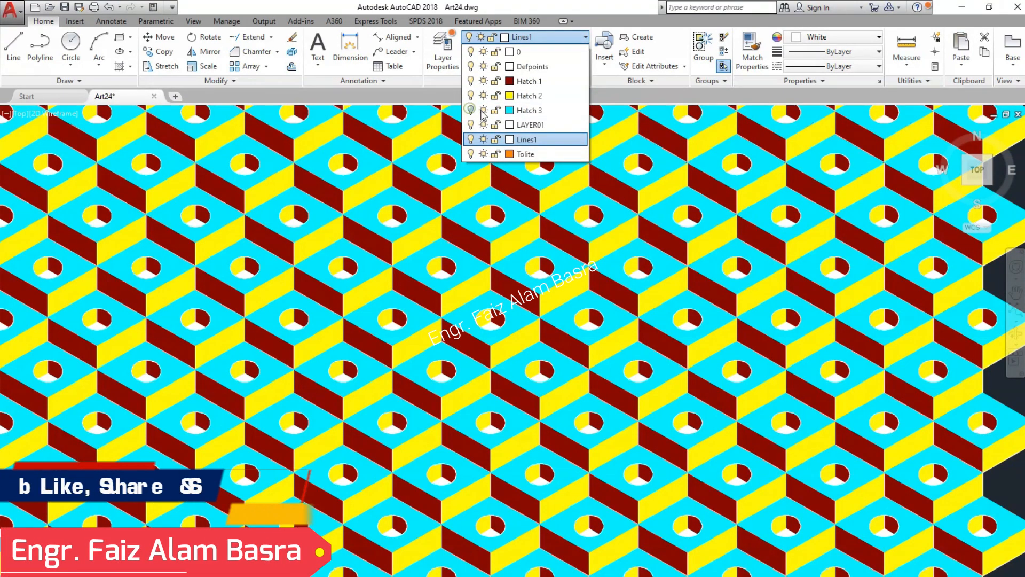
click(659, 157)
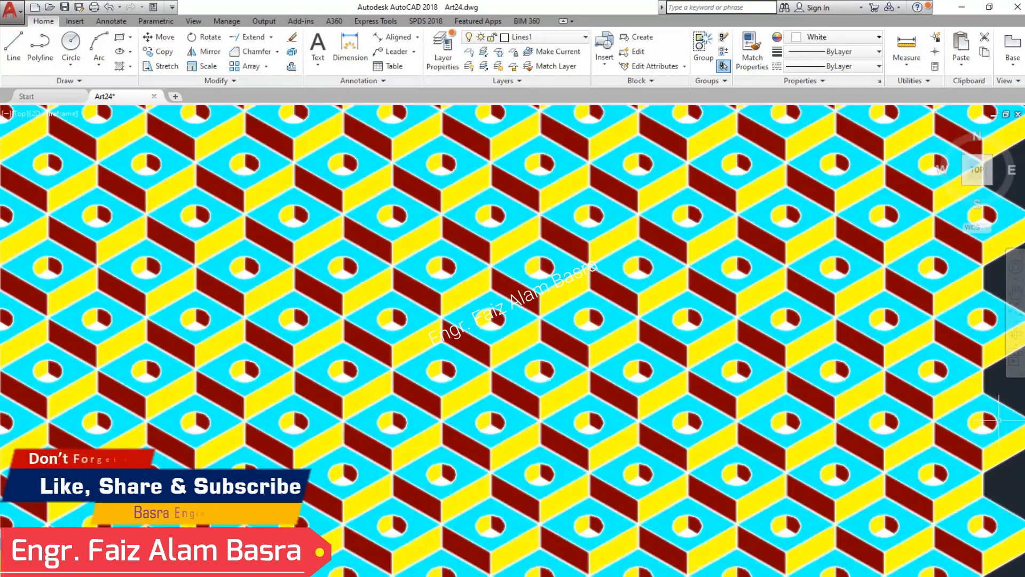
Select the grouped cyan diamond hatches and open their hatch color choices.
click(999, 419)
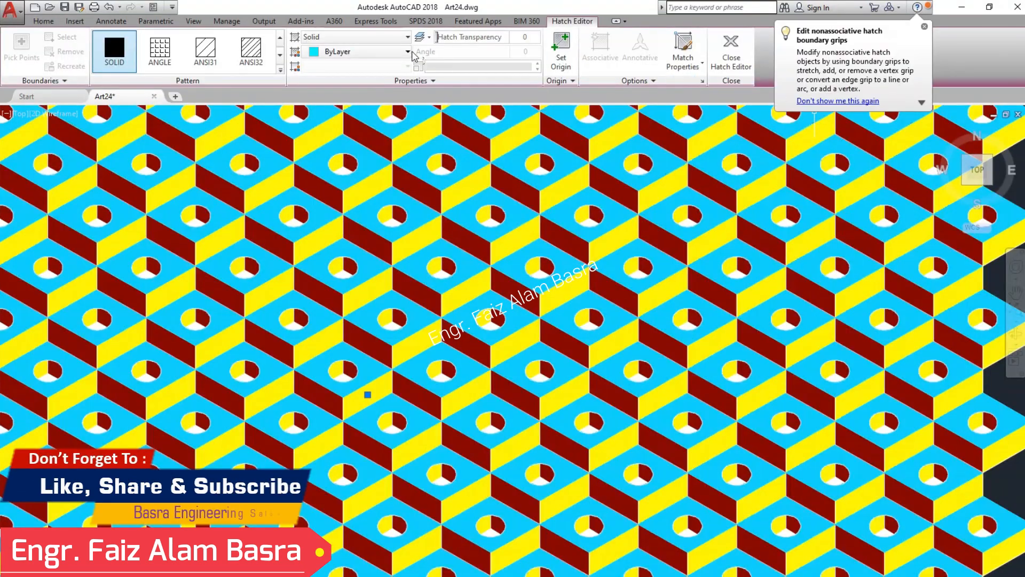
click(408, 52)
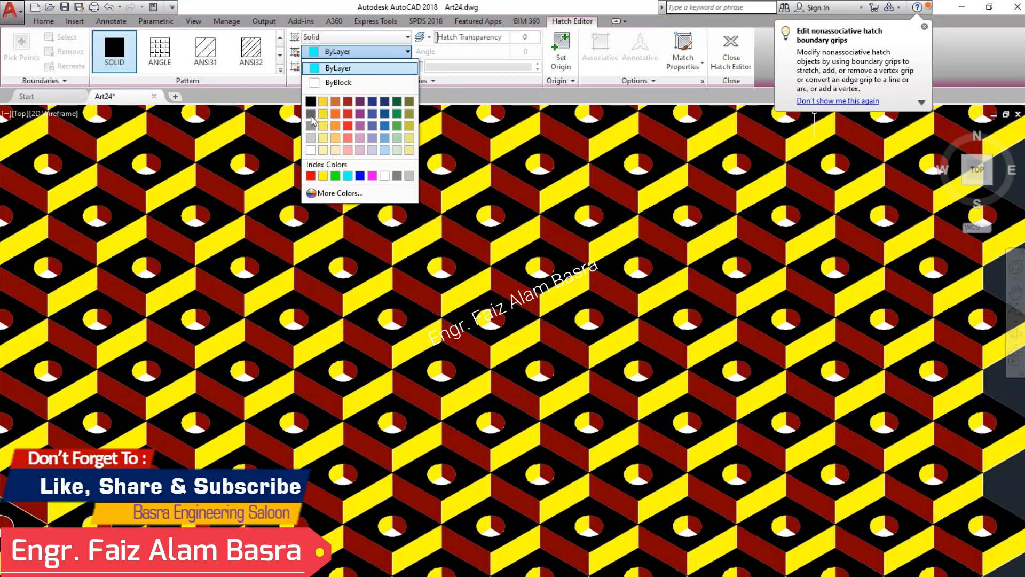